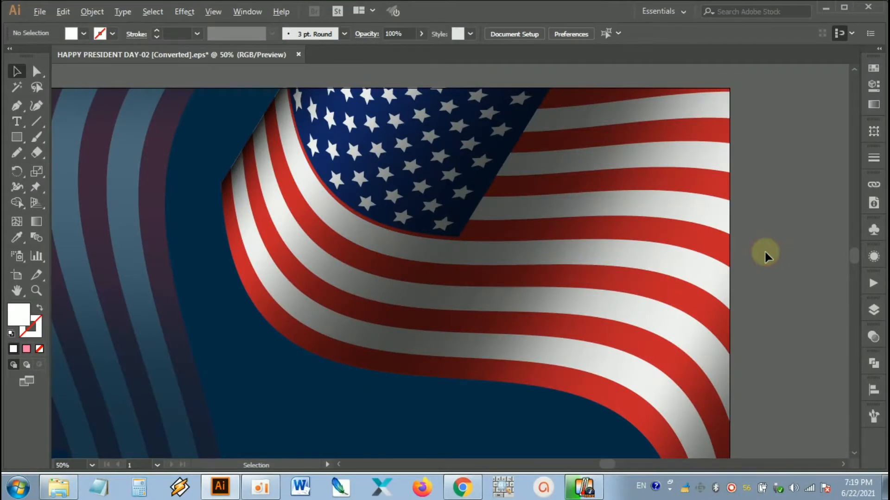
Step: Examine the waving-flag banner, including the bright flag, the faded flag behind it and their warp meshes
scroll(764, 249, "down", 1)
left_click_drag(779, 294, 718, 267)
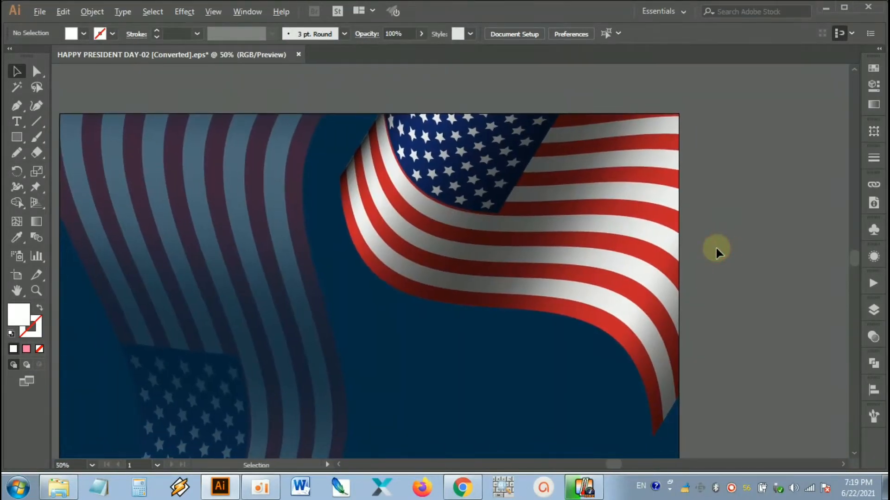
scroll(716, 248, "up", 1)
left_click_drag(702, 228, 755, 278)
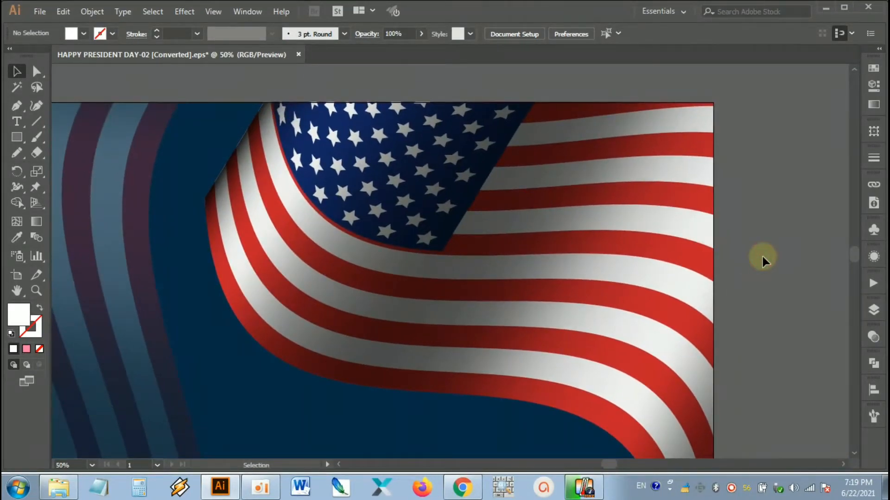
left_click(637, 255)
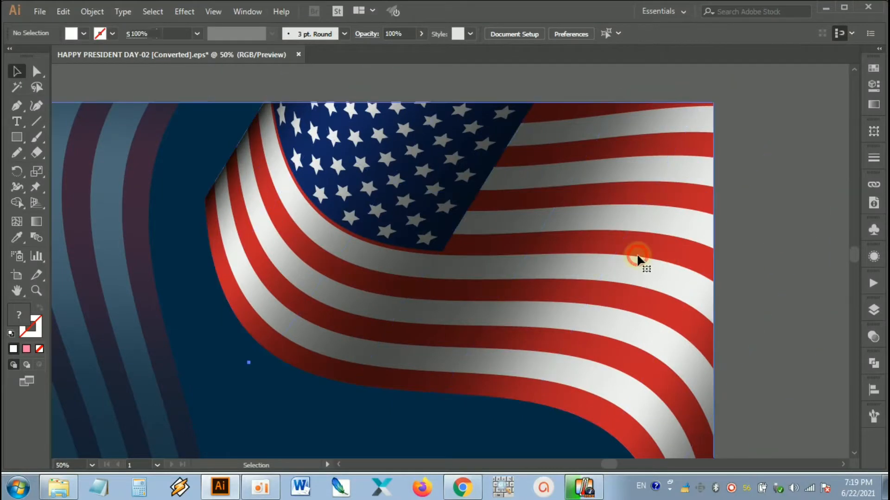
left_click(766, 258)
scroll(766, 257, "down", 2)
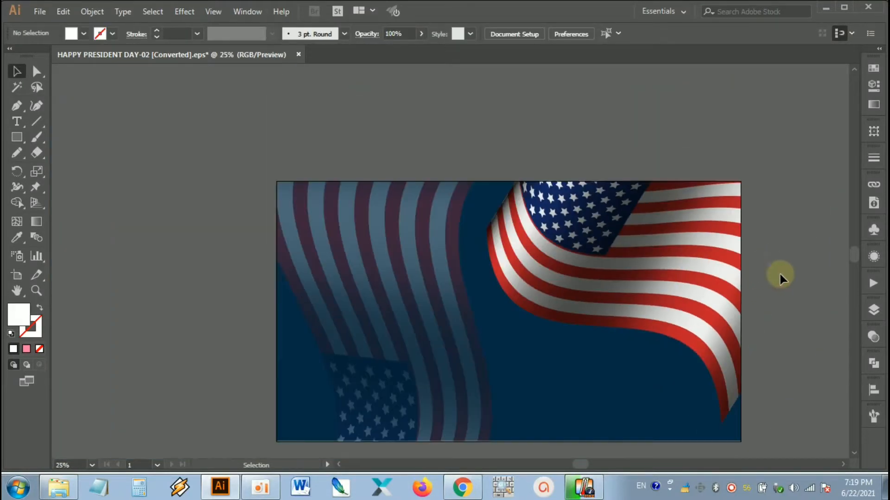
left_click_drag(779, 277, 733, 230)
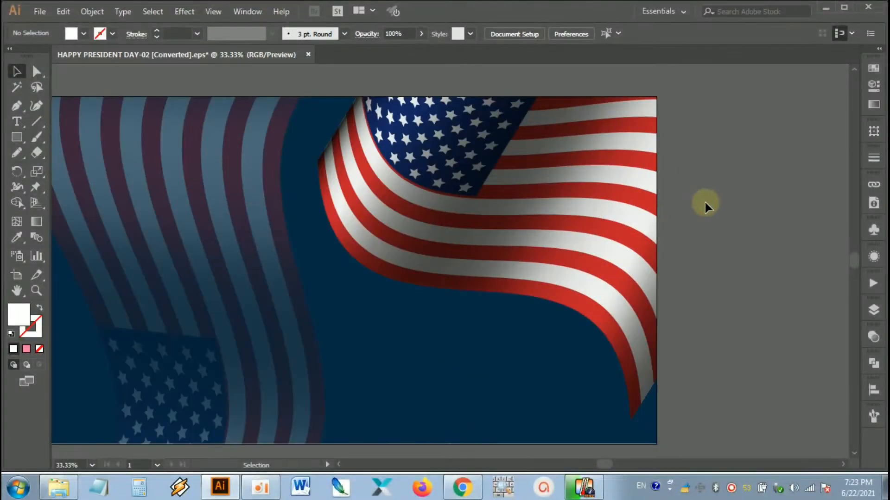
mouse_move(697, 189)
left_mouse_down()
mouse_move(697, 217)
mouse_move(711, 229)
mouse_move(697, 200)
left_mouse_up()
scroll(684, 207, "up", 1)
scroll(716, 209, "down", 2)
left_click(435, 197)
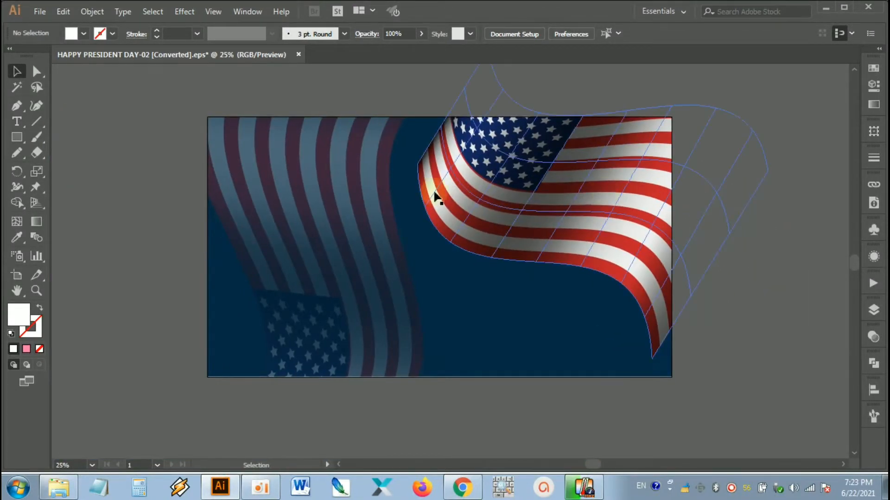
left_click(354, 199)
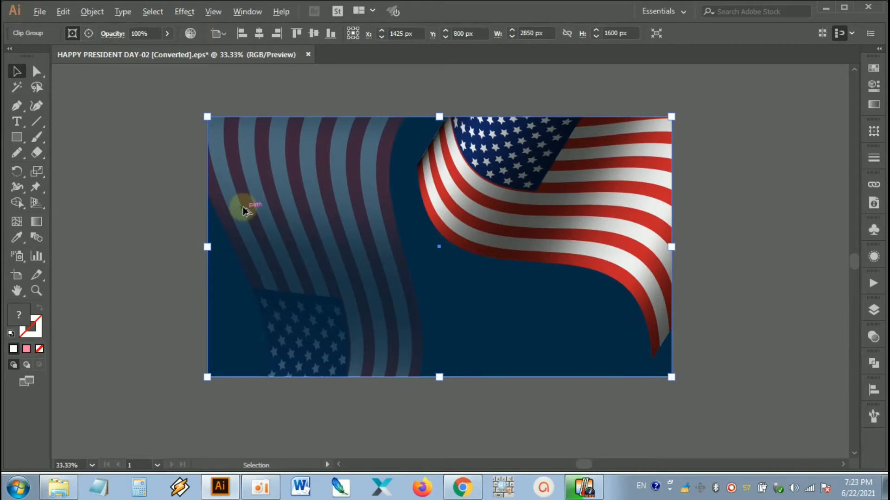
scroll(243, 207, "up", 2)
left_click(135, 187)
scroll(373, 210, "down", 1)
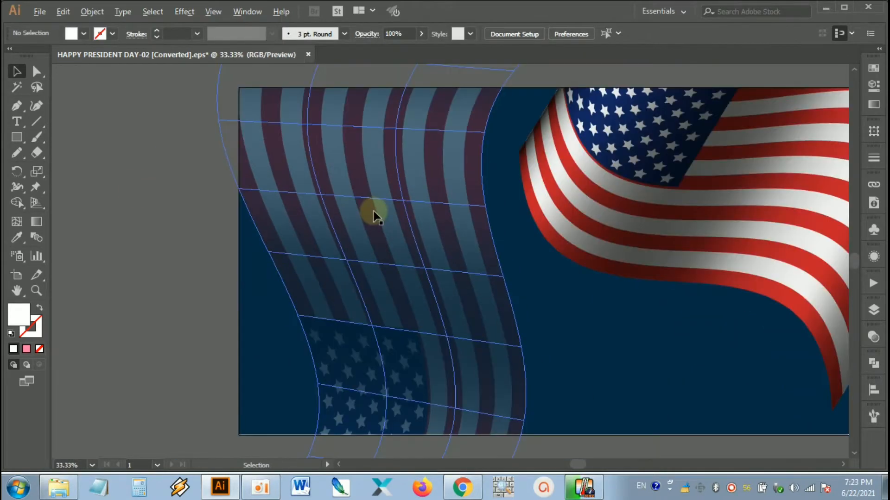
scroll(373, 211, "down", 1)
left_click_drag(521, 280, 384, 284)
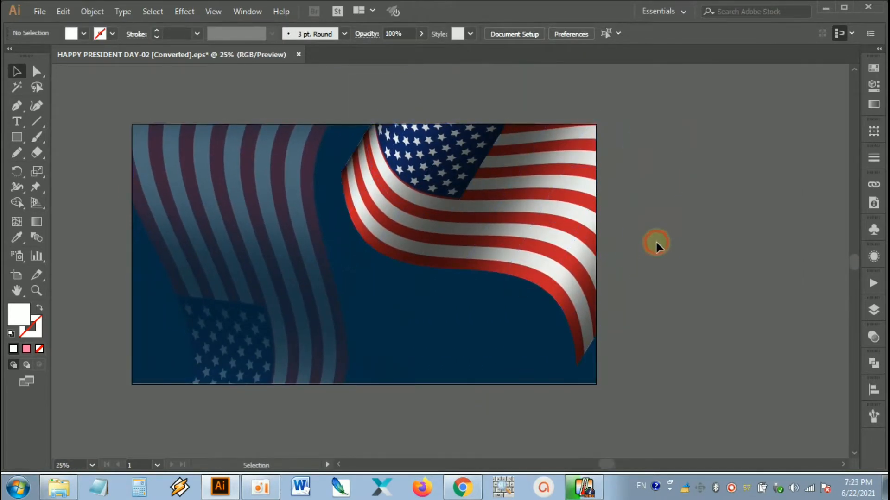
scroll(626, 190, "up", 1)
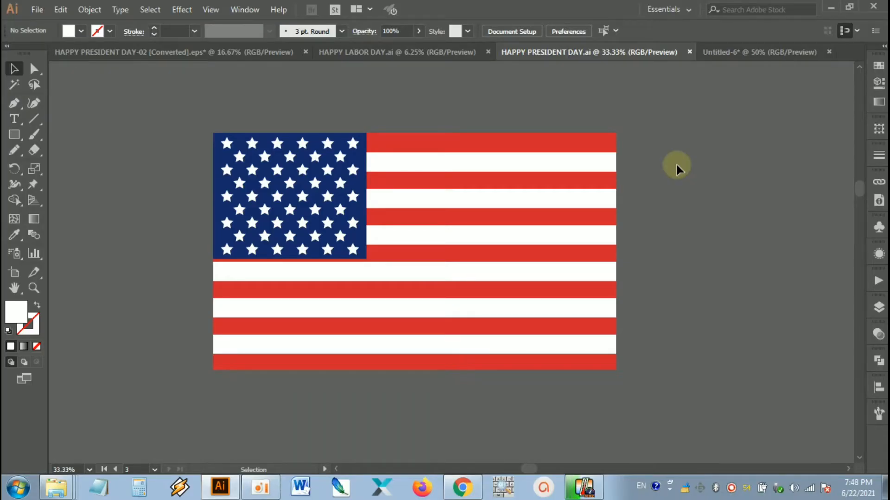
left_click_drag(676, 237, 781, 233)
scroll(716, 246, "up", 1)
left_click_drag(755, 159, 676, 220)
left_click(782, 188)
scroll(782, 188, "down", 1)
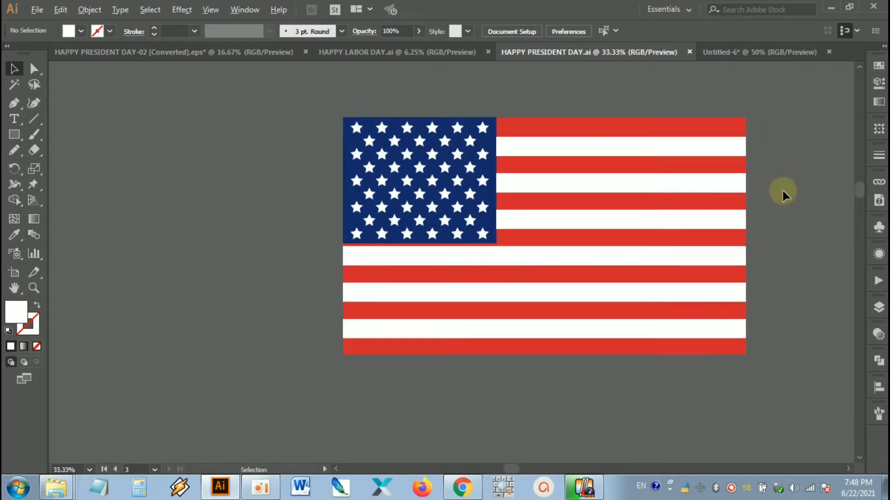
left_click_drag(783, 175, 766, 187)
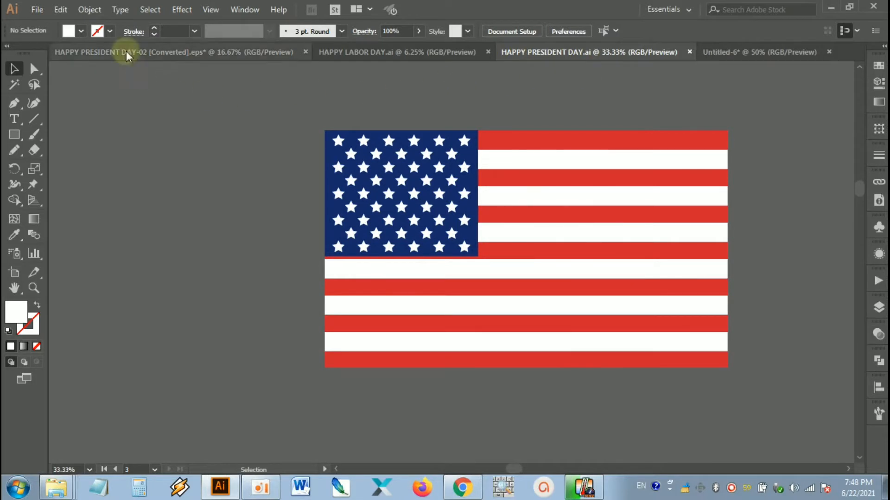
Step: Create a new landscape document 2850 px wide and 1600 px high with one artboard
left_click(36, 10)
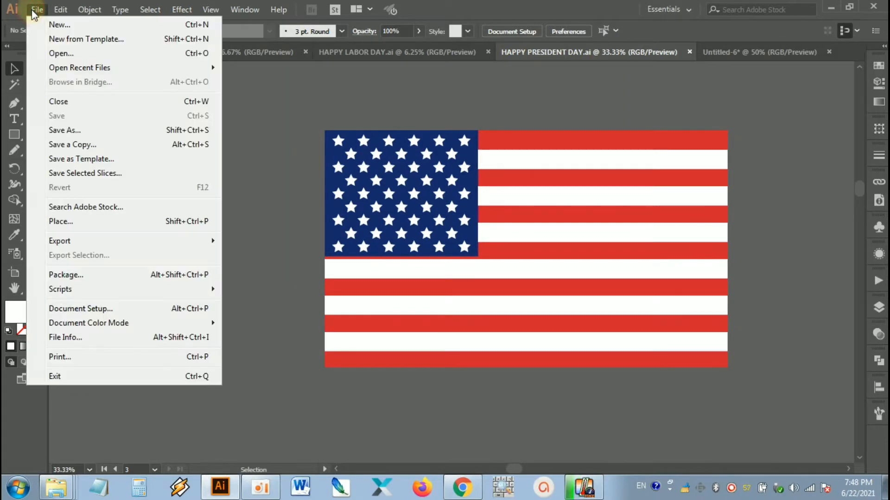
left_click(60, 24)
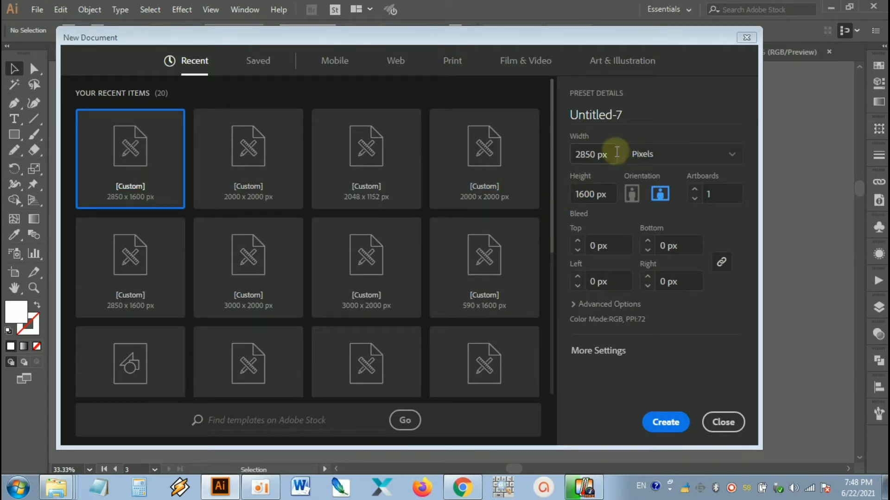
left_click_drag(617, 151, 567, 153)
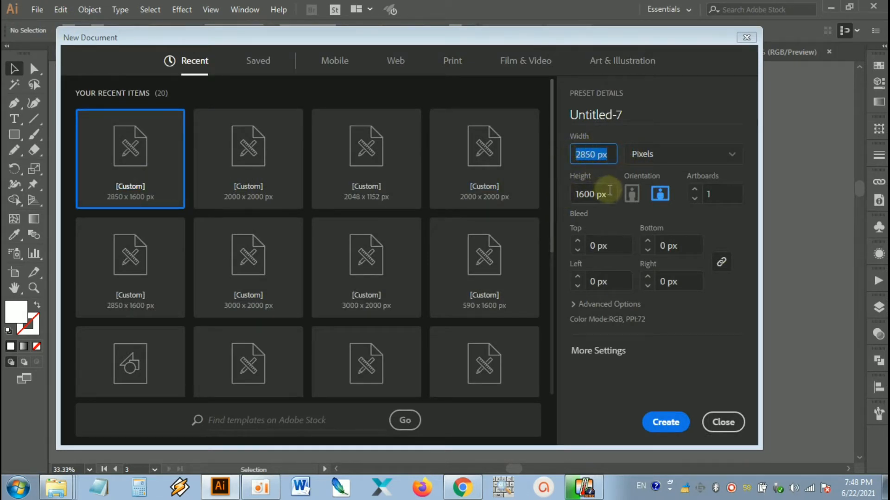
left_click_drag(609, 190, 575, 193)
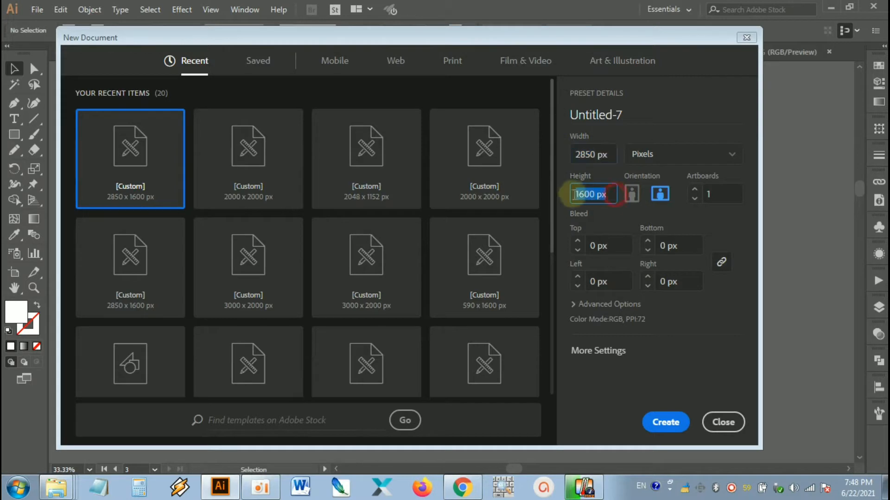
left_click(668, 422)
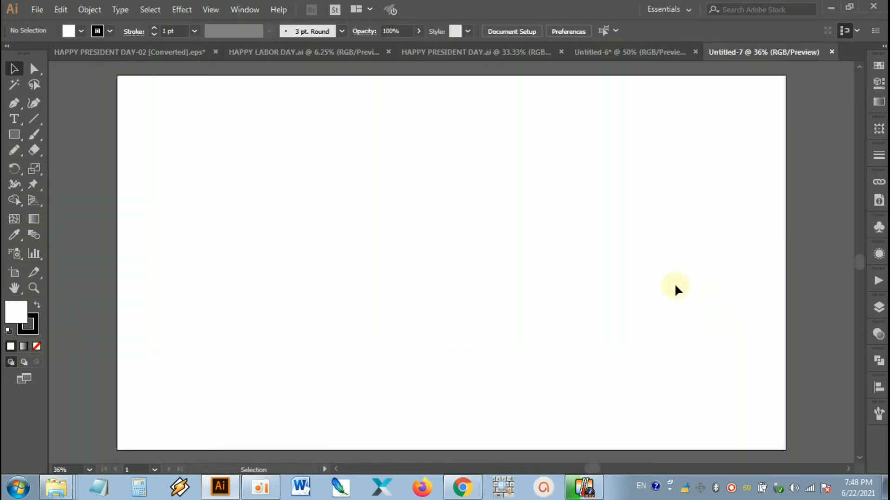
Step: Bring the flat US flag group from the Untitled-6 document into the new Untitled-7 document
left_click(569, 234)
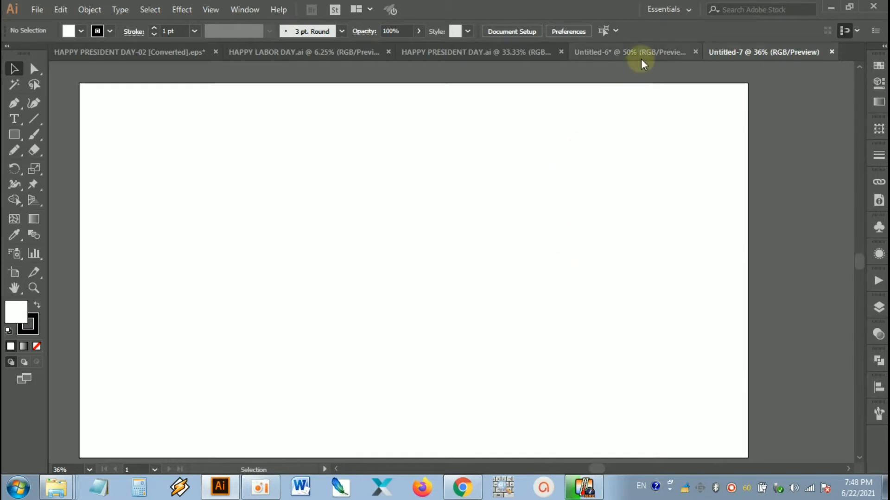
left_click(643, 54)
left_click(557, 157)
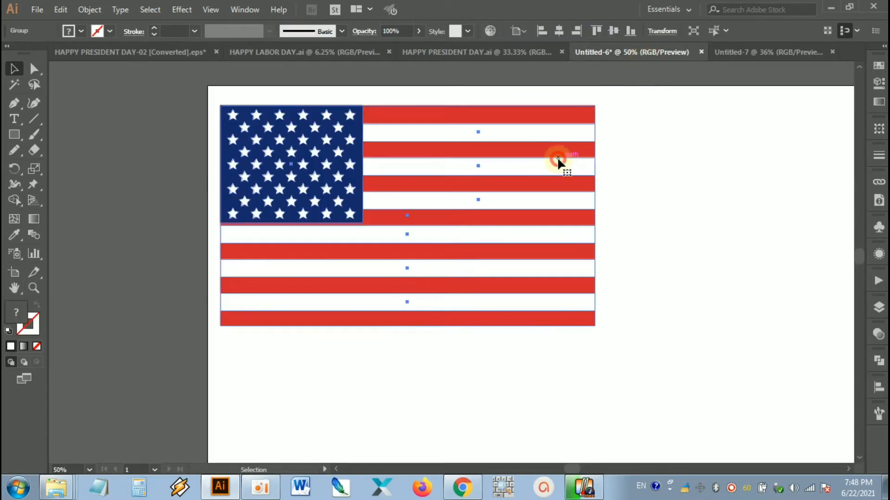
left_click_drag(496, 203, 755, 52)
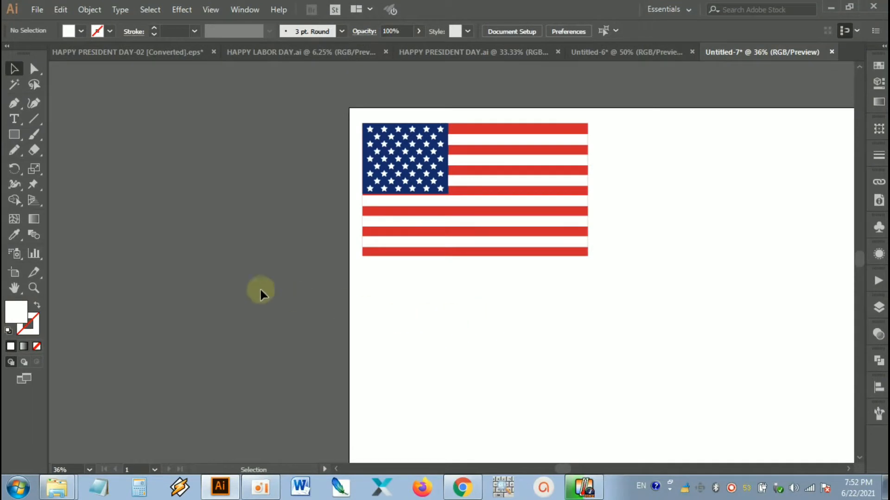
Step: Create a 437 x 360 px rectangle on the empty canvas beside the artboard, then deselect it
left_click_drag(226, 263, 277, 283)
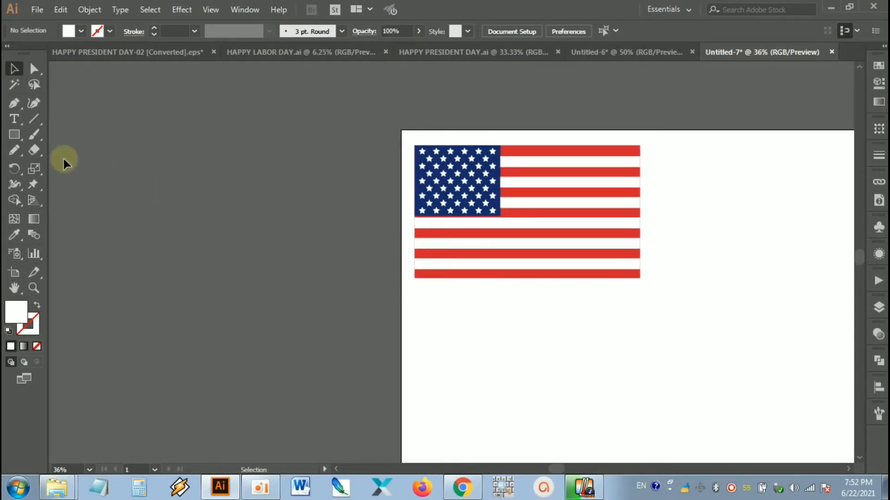
left_click(14, 135)
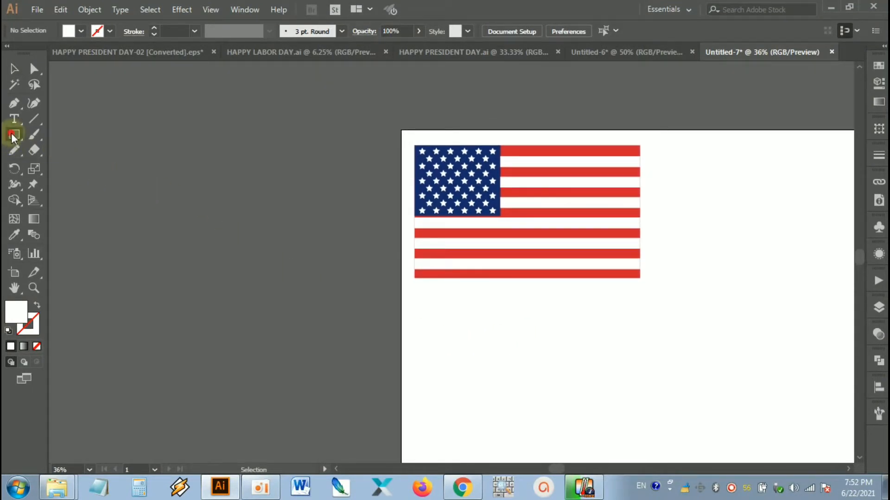
left_click(188, 181)
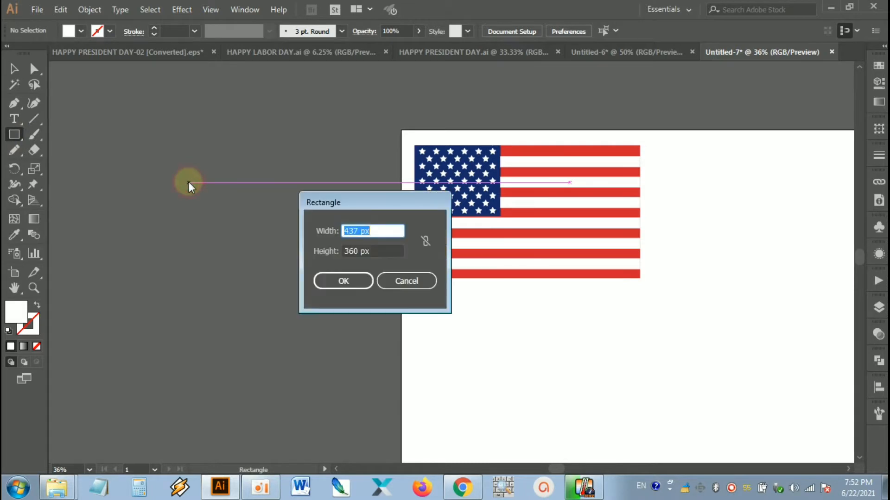
left_click_drag(376, 230, 335, 230)
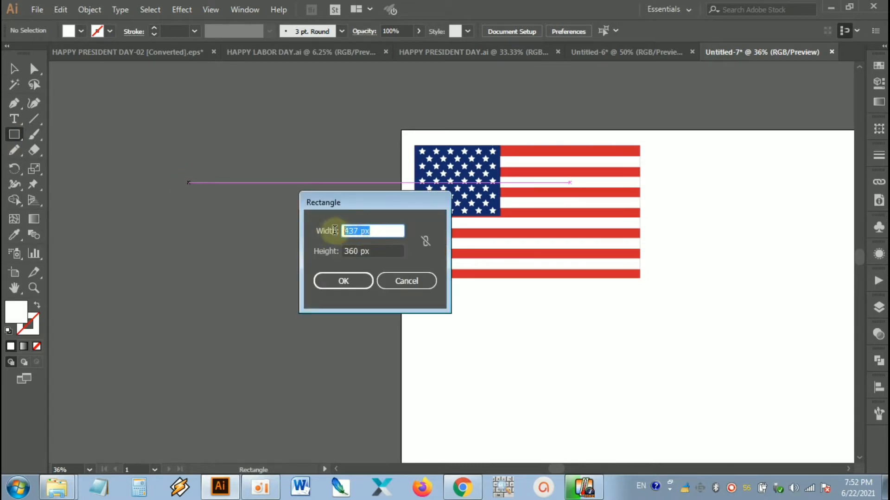
left_click_drag(394, 251, 322, 250)
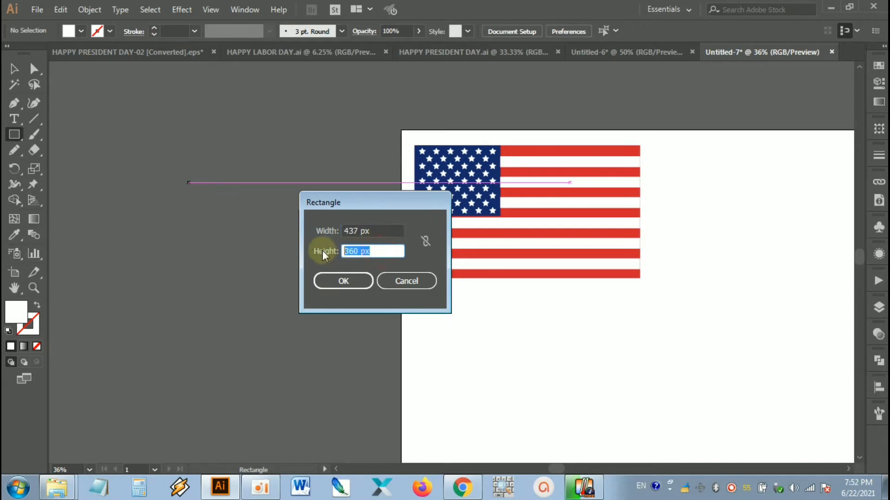
left_click(350, 283)
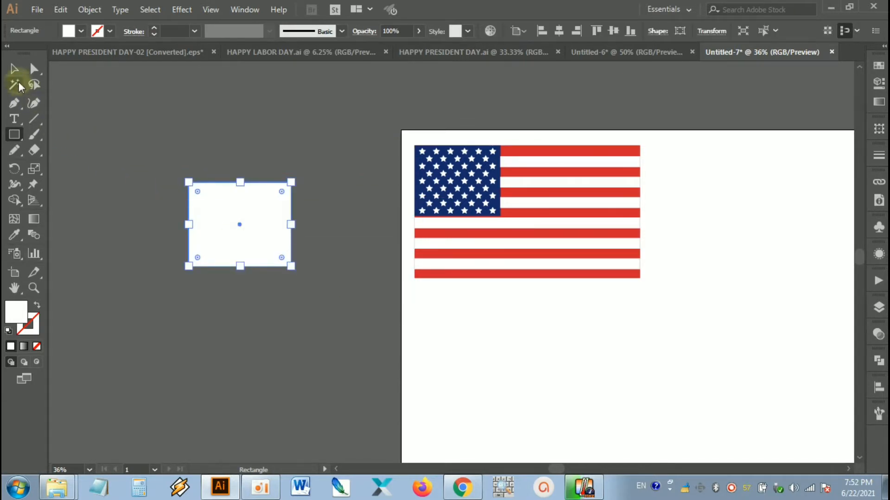
left_click(14, 68)
left_click(126, 109)
Step: Fill the new rectangle with the dark blue sampled from the flag's star field using the Eyedropper
left_click_drag(244, 210, 245, 211)
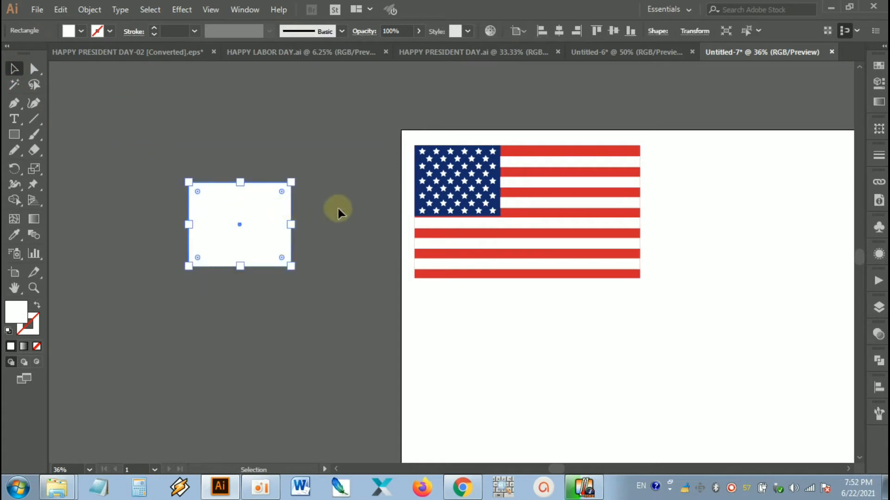
key("i")
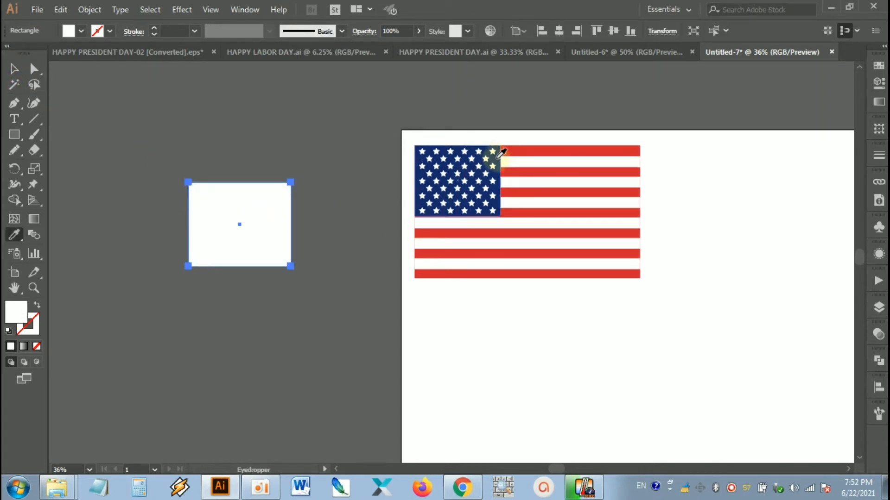
left_click(497, 159)
left_click(497, 159)
left_click(14, 68)
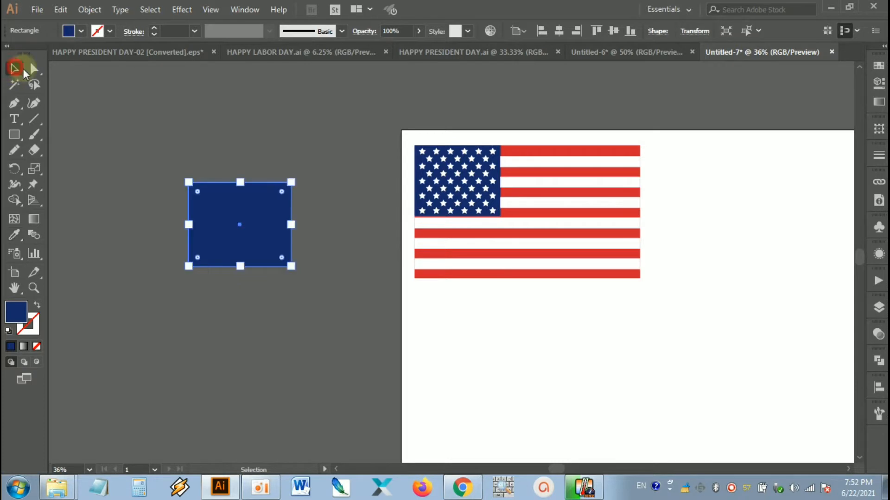
left_click(306, 181)
Step: Draw a small five-pointed star above the blue rectangle with the Star tool
scroll(298, 202, "up", 1)
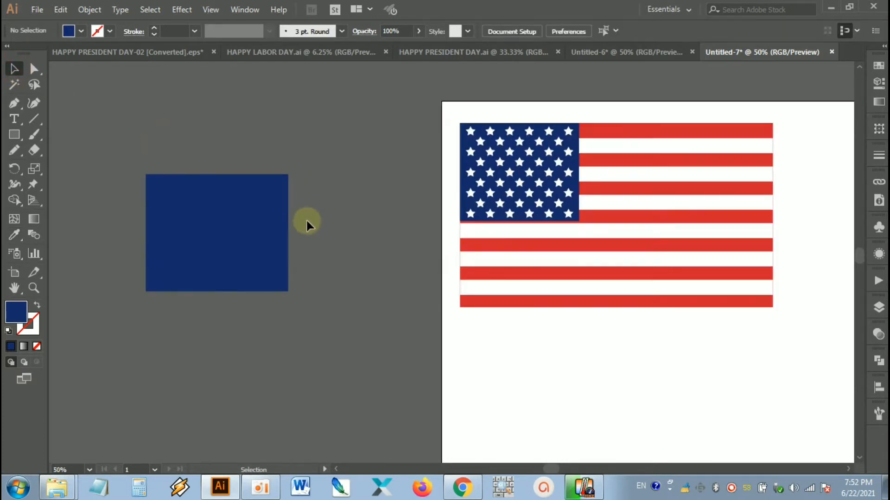
left_click_drag(309, 222, 385, 247)
left_click(393, 212)
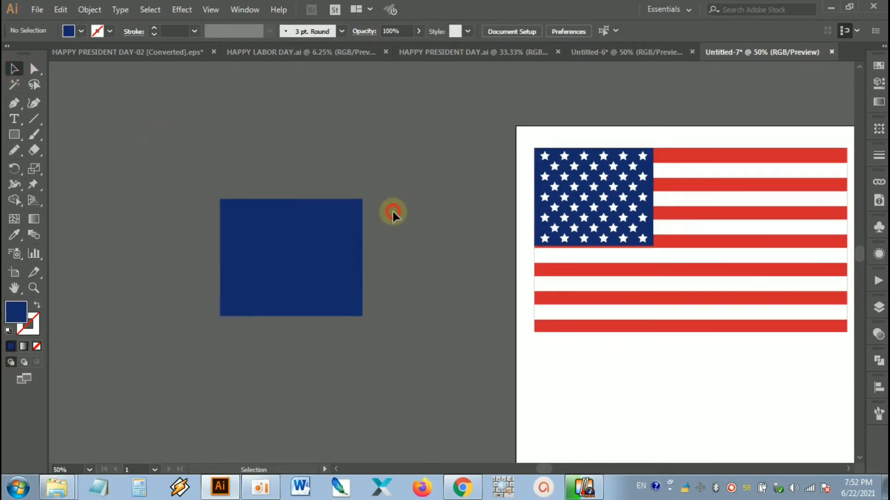
left_click(560, 160)
left_click(449, 157)
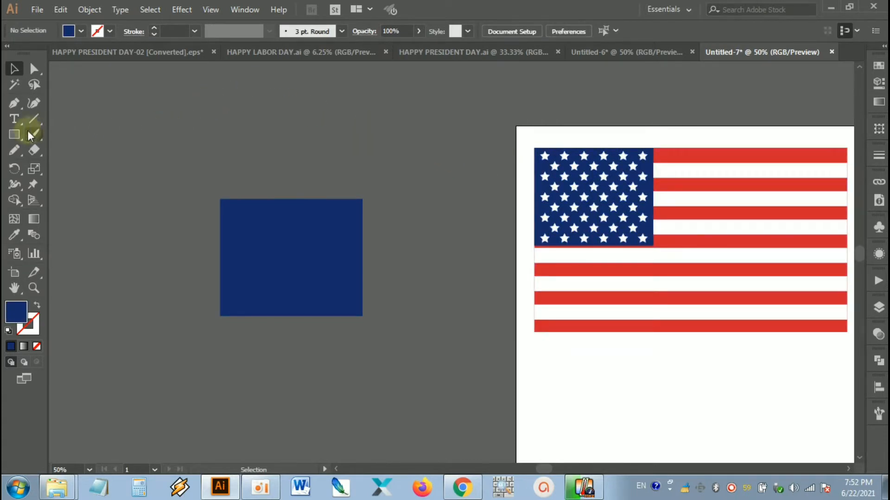
left_click(15, 134)
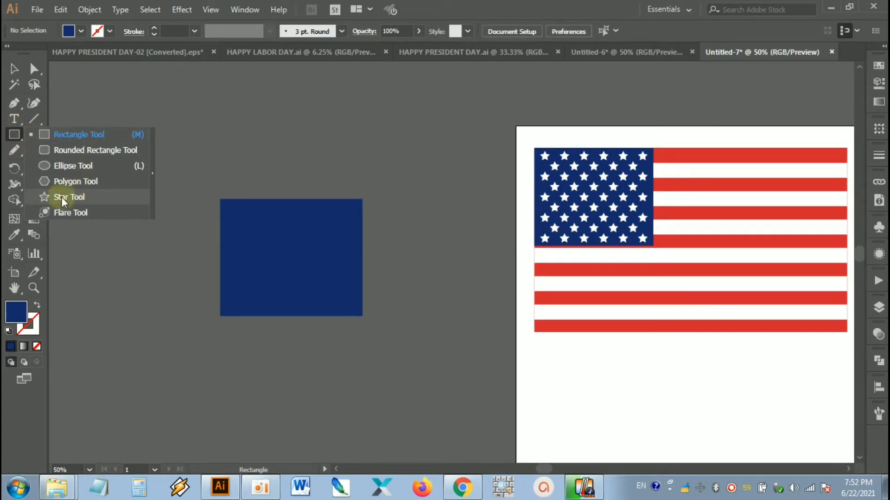
left_click(73, 197)
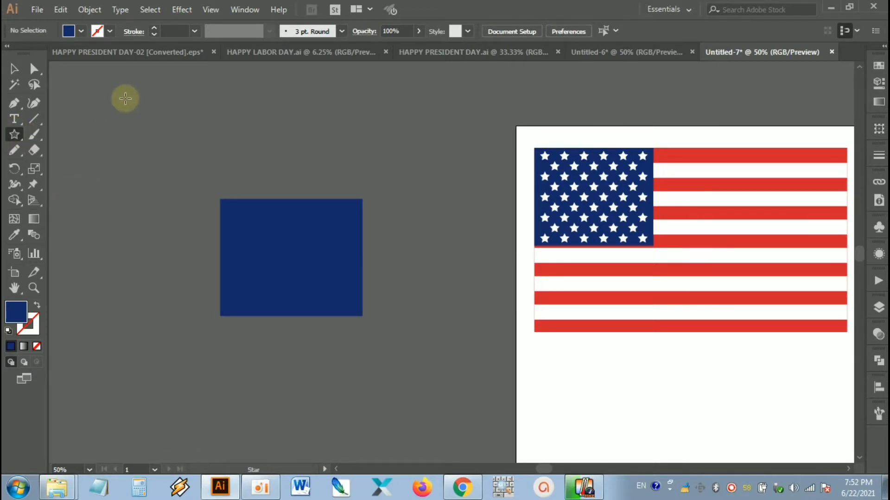
left_click_drag(126, 121, 219, 157)
left_click(14, 68)
left_click(148, 92)
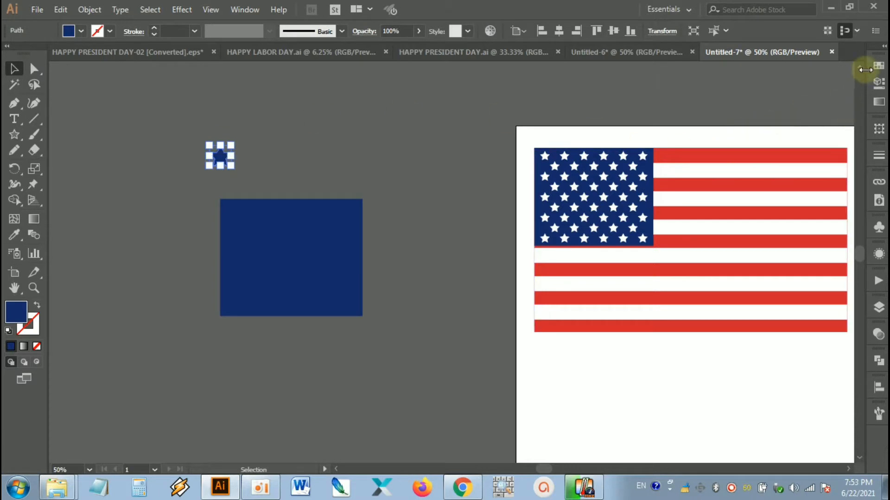
Step: Fill the small star above the blue rectangle with white, then deselect it
left_click(879, 65)
left_click(738, 102)
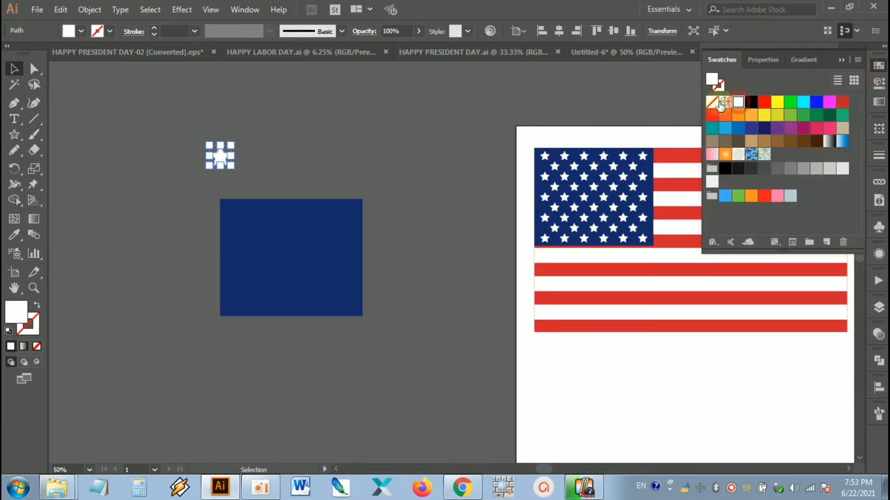
left_click(304, 121)
Step: Check the white star's width and height in its transform values
scroll(226, 120, "up", 2)
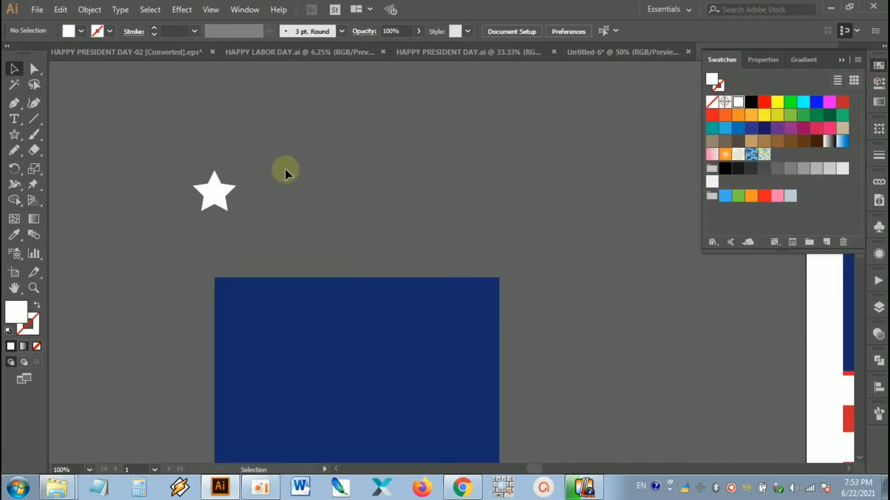
scroll(278, 153, "down", 2)
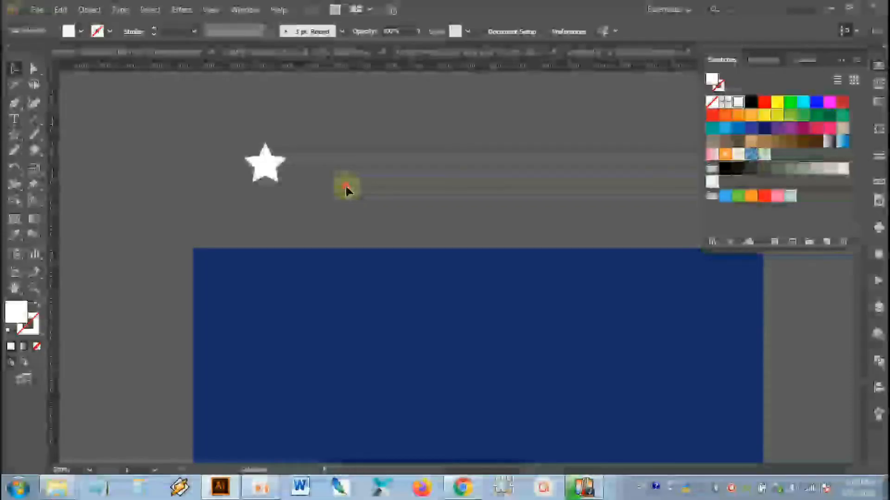
left_click(329, 140)
left_click_drag(328, 140, 253, 198)
left_click(330, 181)
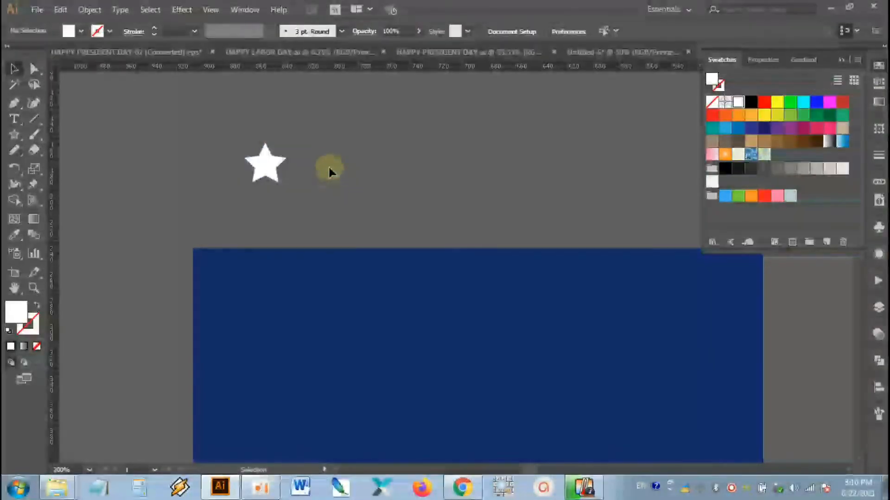
scroll(307, 162, "up", 2)
key("space")
left_click_drag(307, 162, 351, 191)
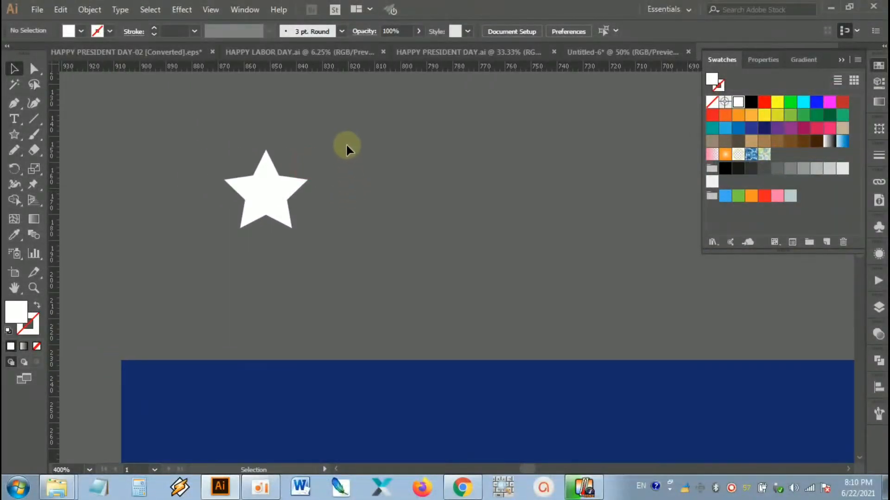
left_click_drag(285, 199, 283, 204)
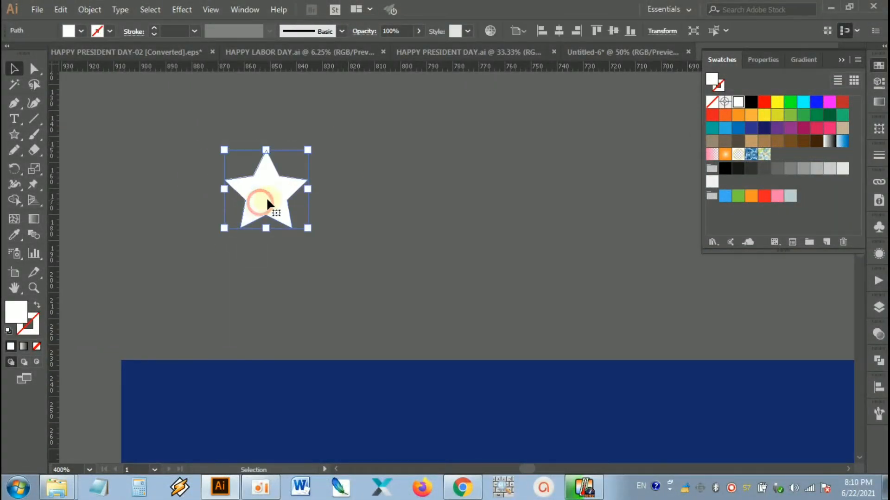
left_click(661, 30)
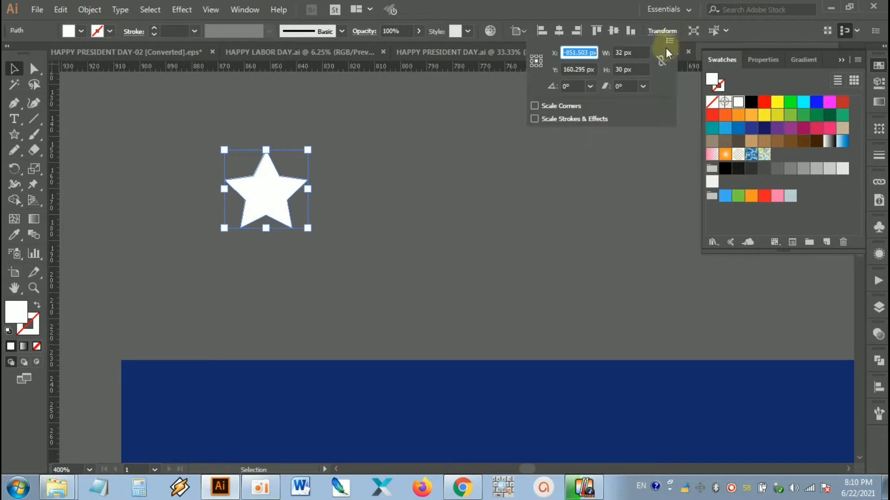
left_click(641, 49)
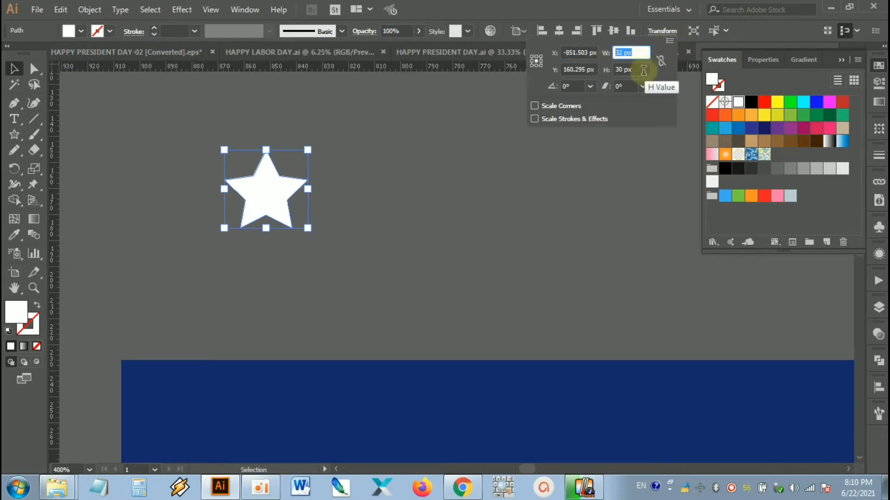
left_click(642, 70)
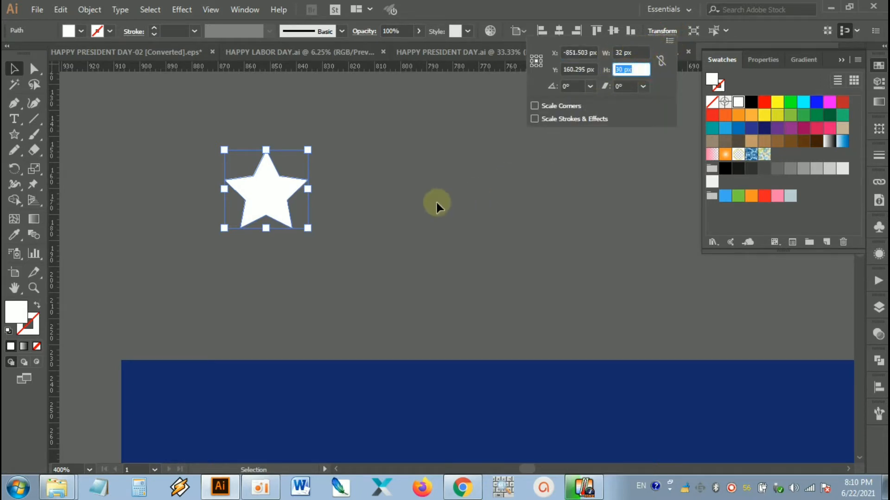
left_click(386, 209)
Step: Move the white star into the upper-left corner of the blue rectangle and deselect it
scroll(410, 220, "down", 1)
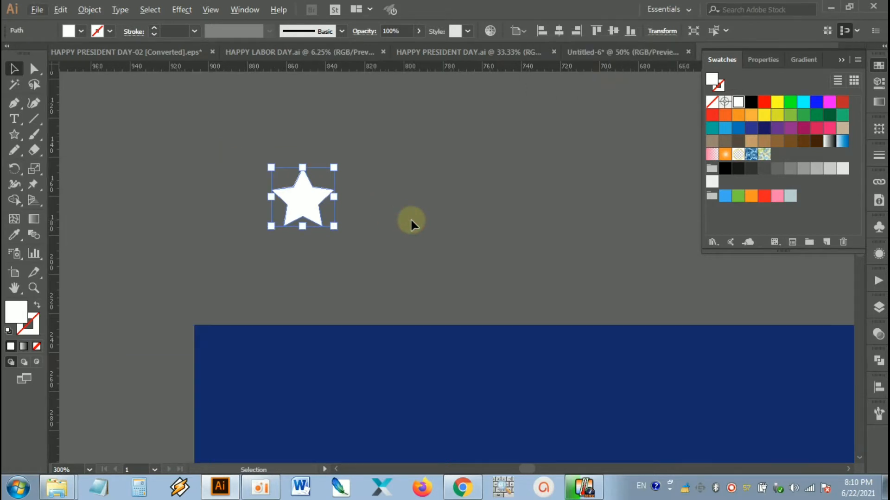
left_click_drag(451, 256, 431, 165)
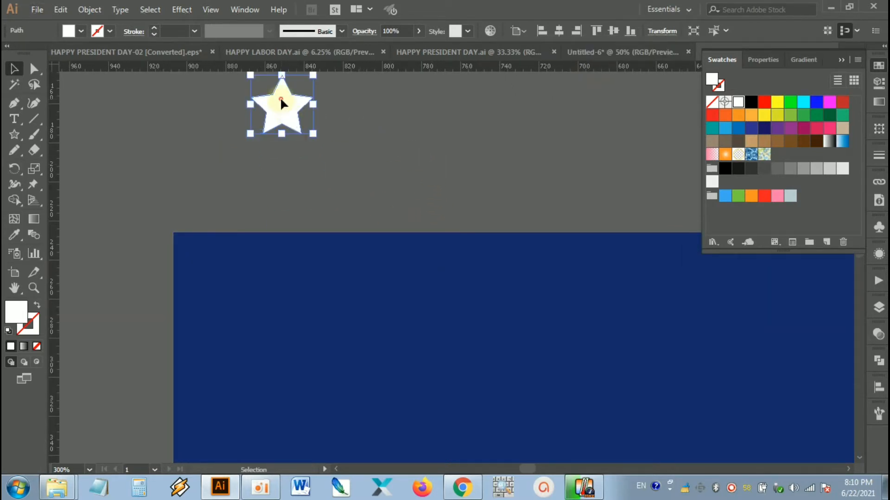
left_click_drag(284, 95, 226, 276)
left_click(339, 175)
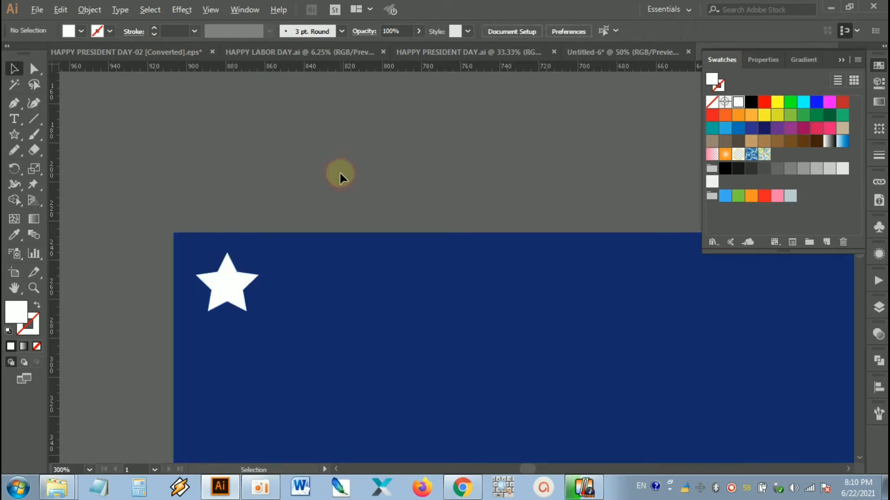
Step: Copy the corner star 75 px horizontally and 0 px vertically with the Move command, checking the preview first
scroll(339, 175, "down", 1)
left_click_drag(397, 177, 319, 141)
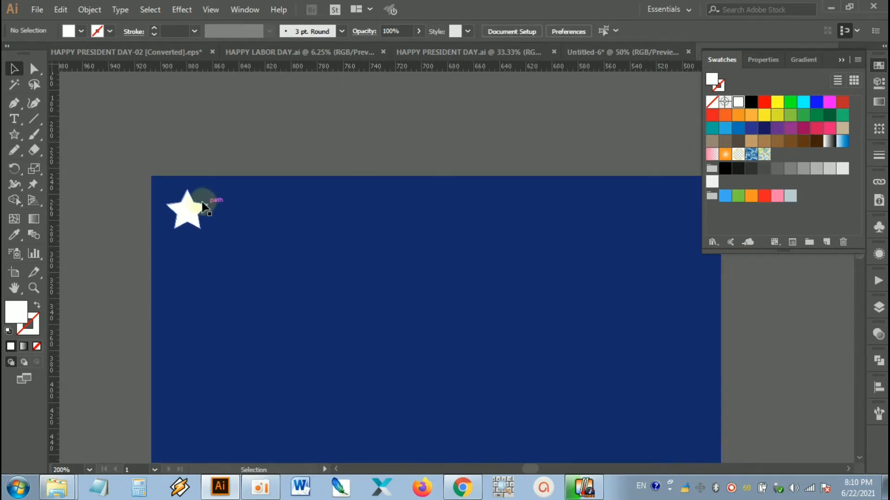
left_click(200, 206)
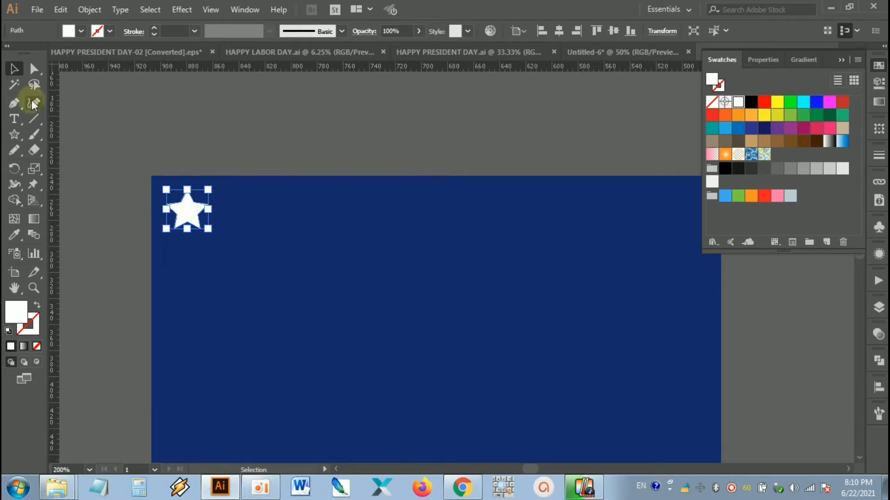
double_click(14, 70)
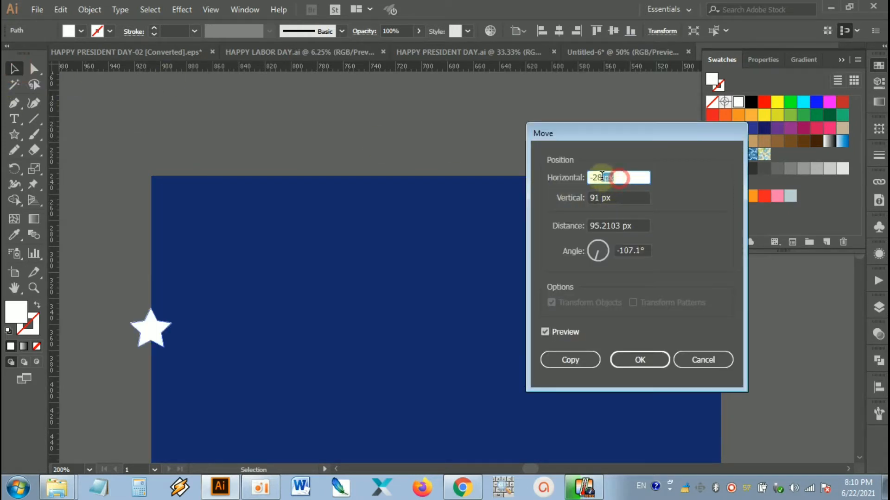
type("75")
key("Tab")
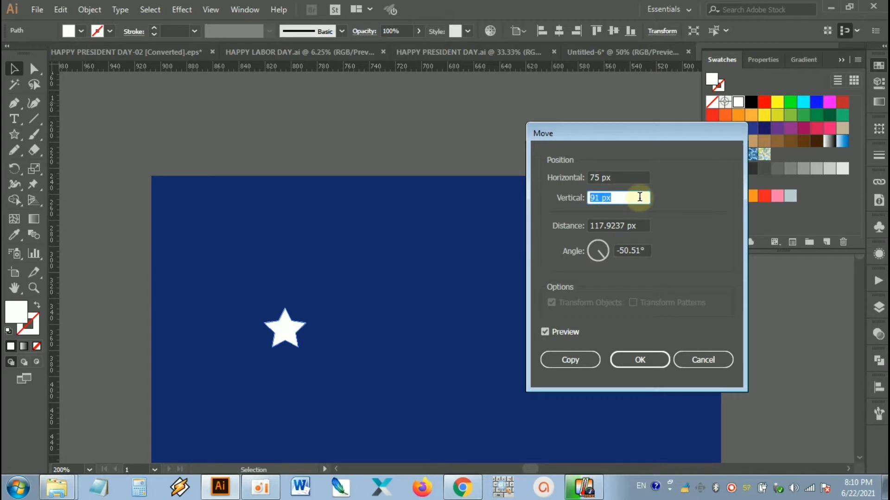
type("0")
left_click(565, 334)
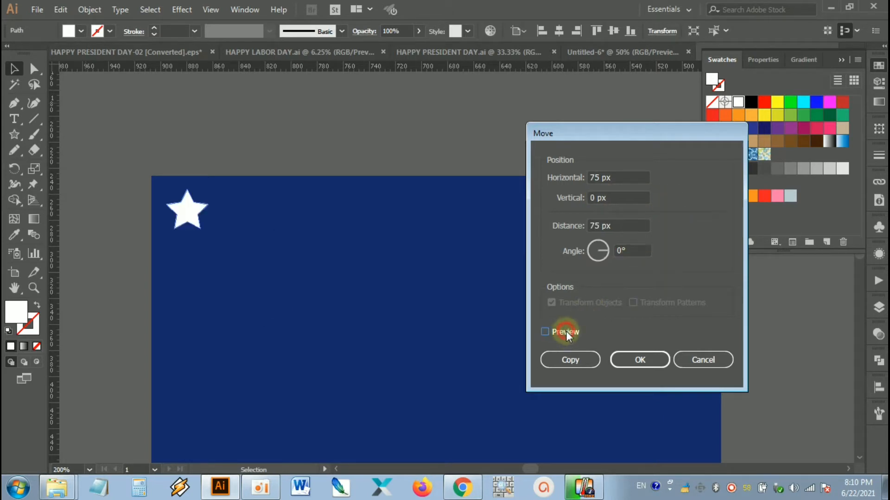
left_click(566, 332)
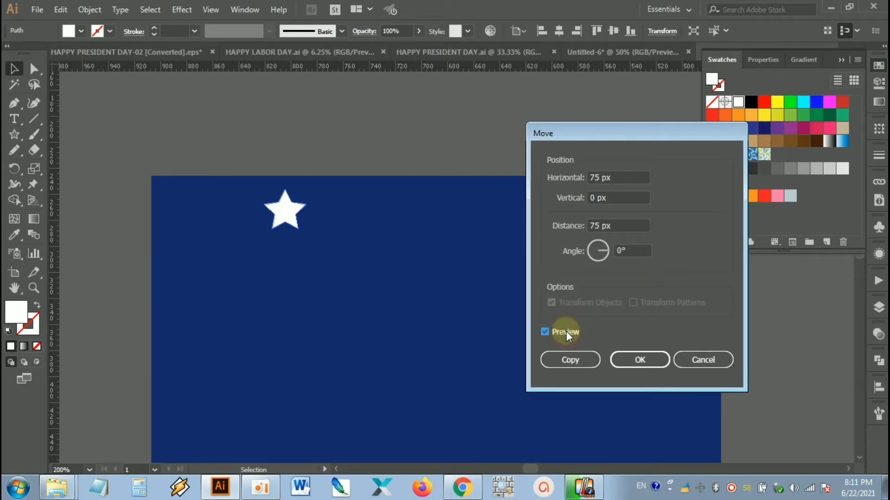
left_click(566, 360)
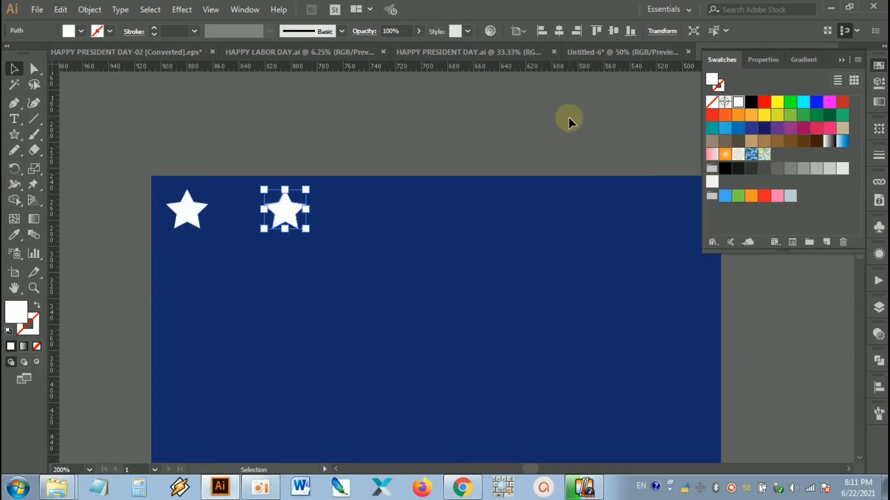
Step: Repeat the star copy four more times to complete a row of six stars, then deselect
key("a")
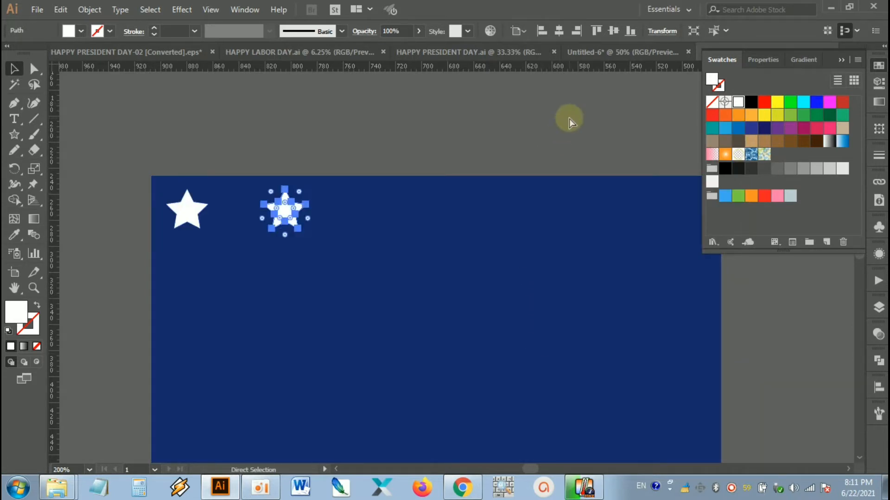
key("ctrl+d")
key("ctrl+d")
key("ctrl+d")
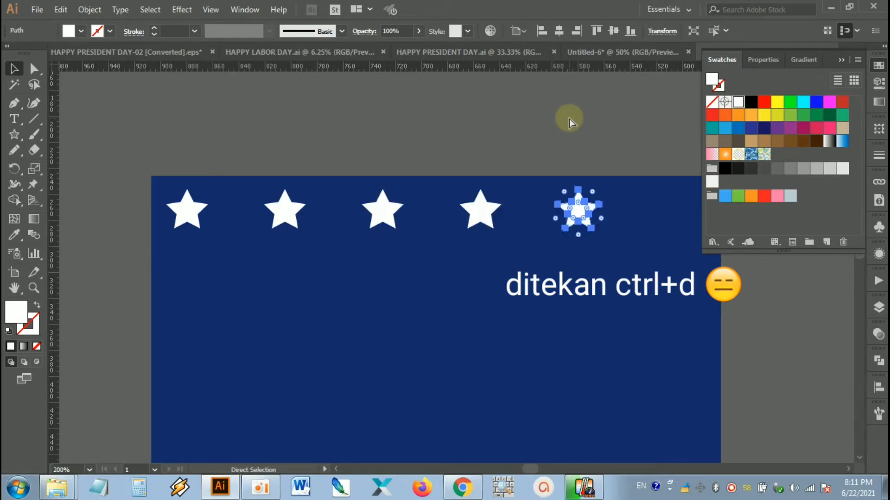
key("ctrl+d")
key("v")
left_click(561, 124)
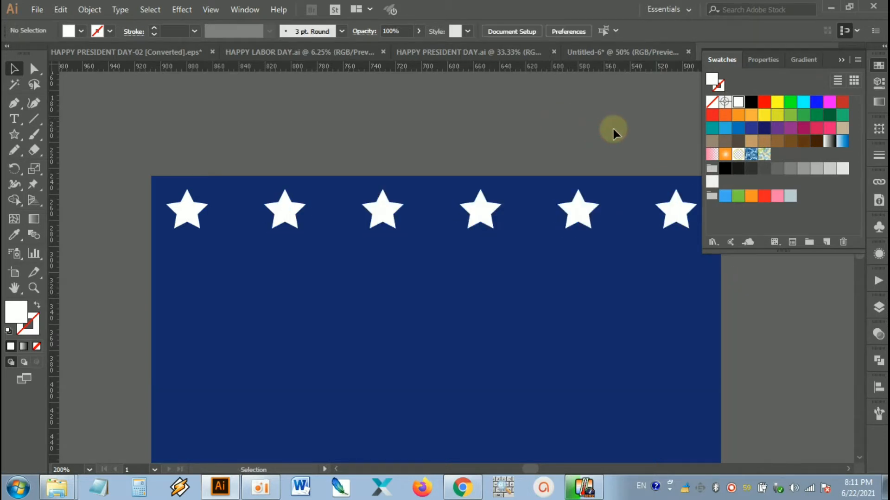
Step: Group the six stars of the top row without the blue rectangle, then deselect the group
scroll(598, 135, "down", 1)
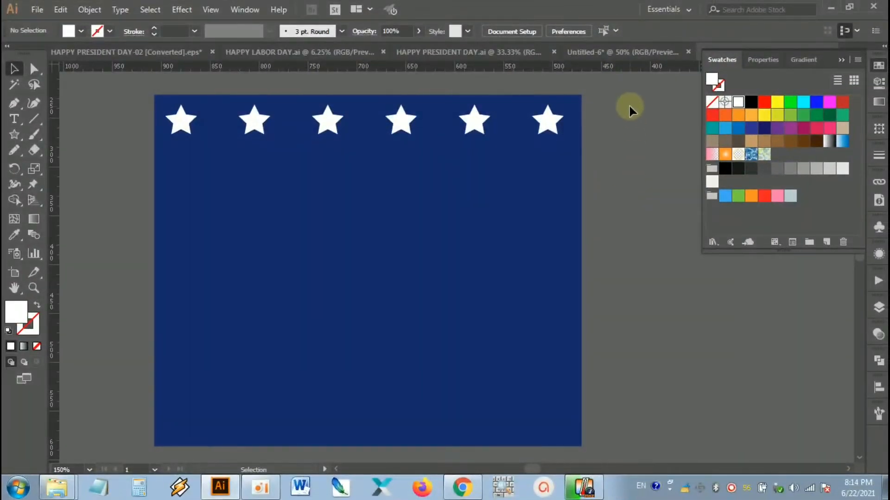
left_click_drag(619, 99, 169, 154)
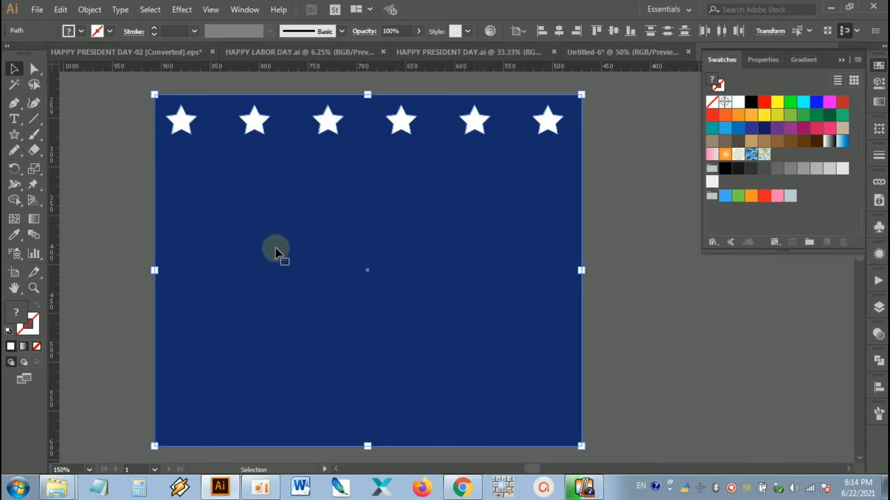
left_click(290, 256, "shift")
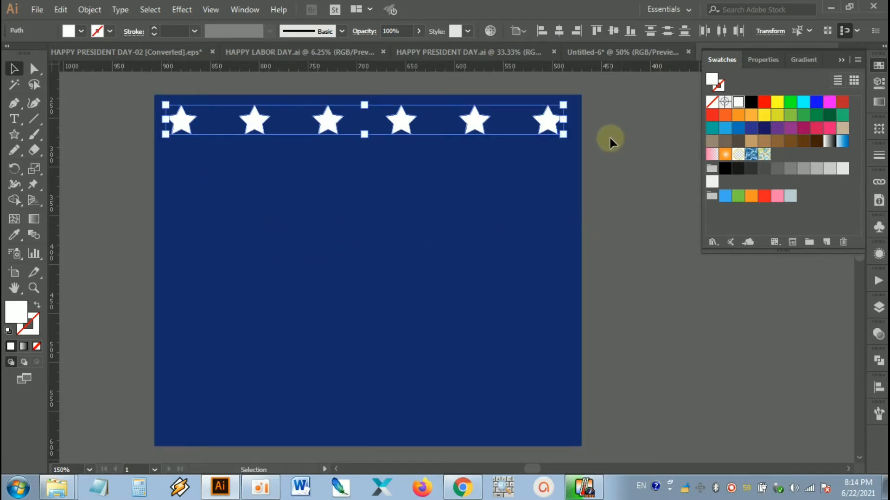
right_click(479, 119)
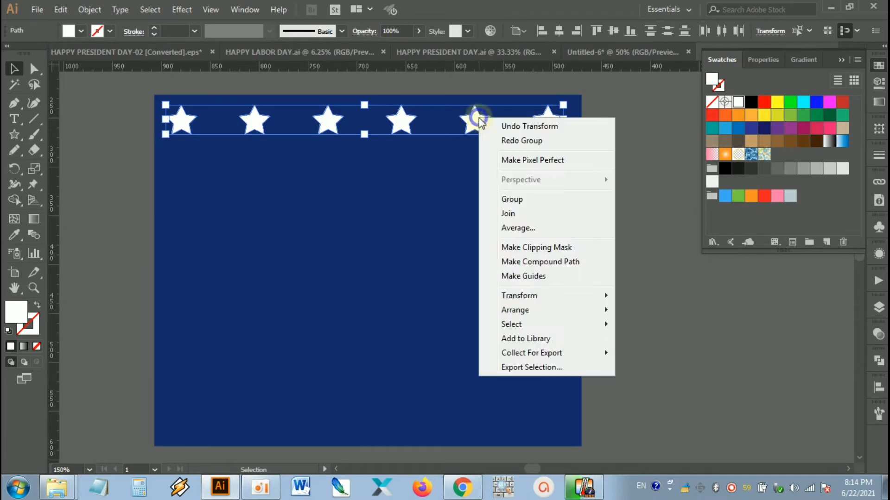
left_click(527, 196)
left_click(610, 150)
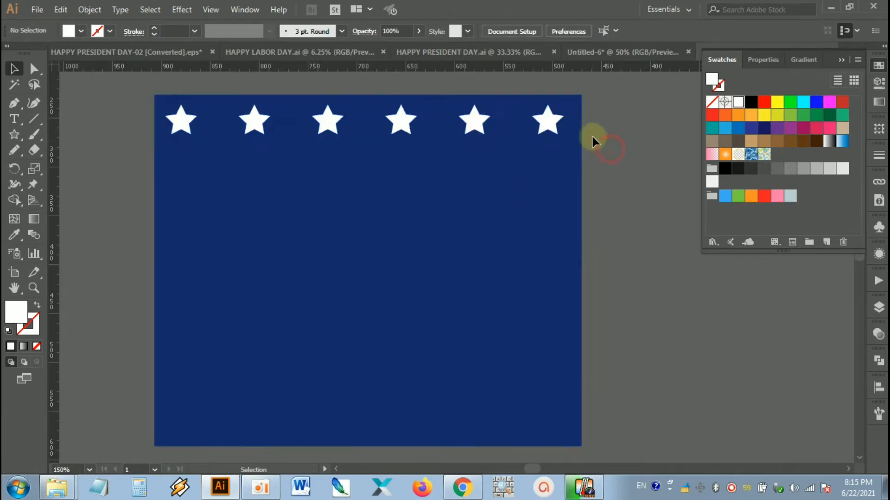
Step: Copy the star row group 0 px horizontally and 70 px vertically with the Move command
left_click(543, 119)
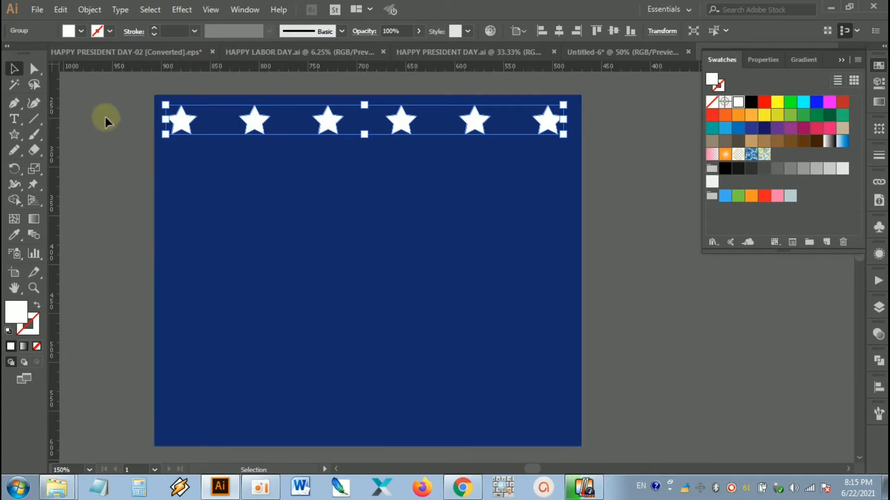
double_click(14, 70)
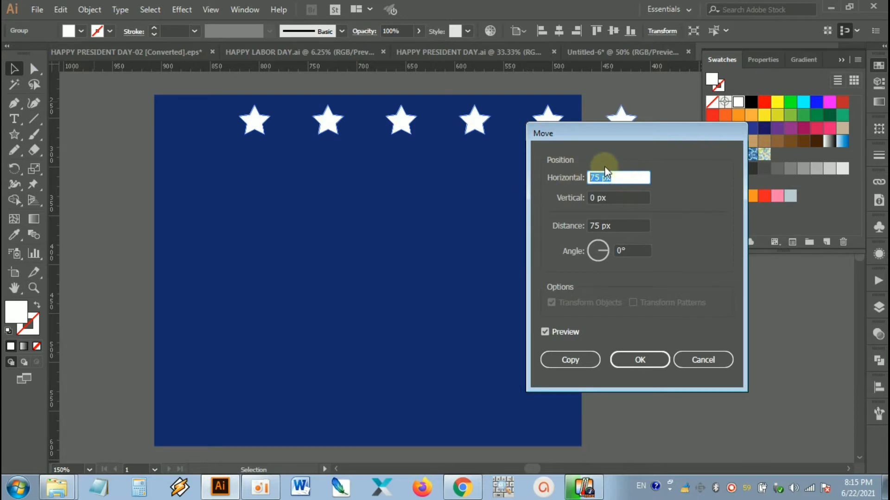
left_click(615, 205)
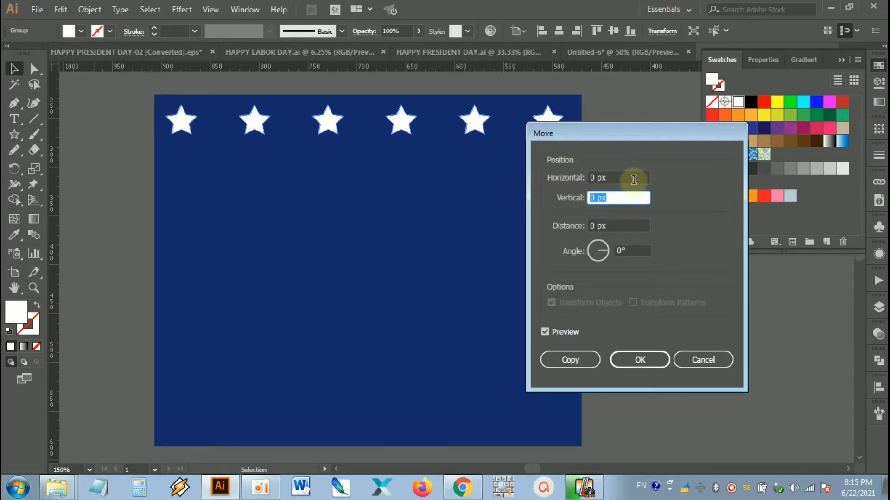
type("70")
left_click(565, 332)
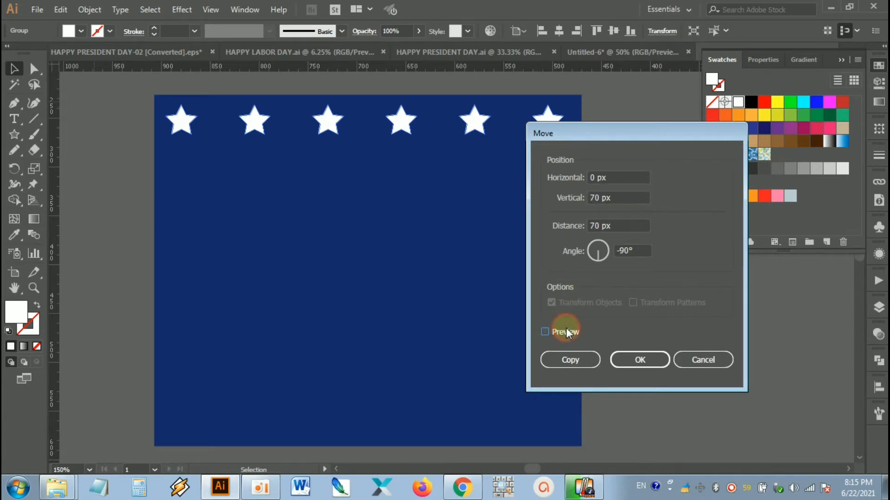
left_click(567, 332)
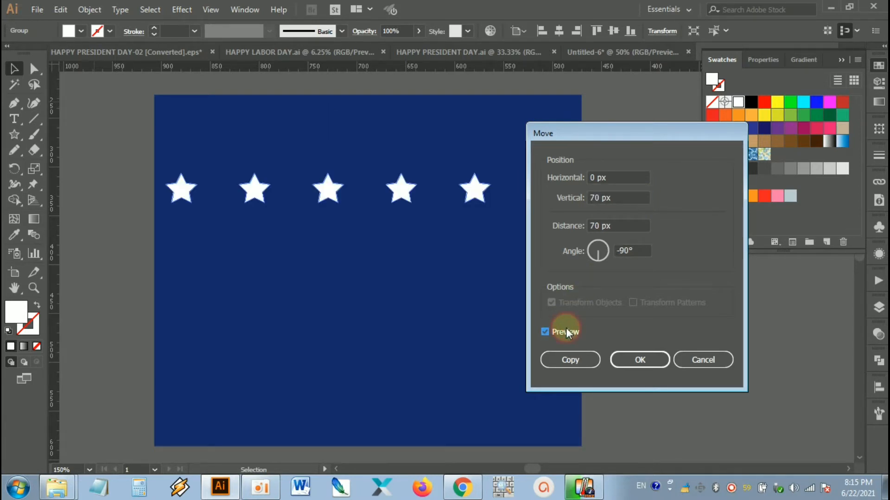
left_click(579, 362)
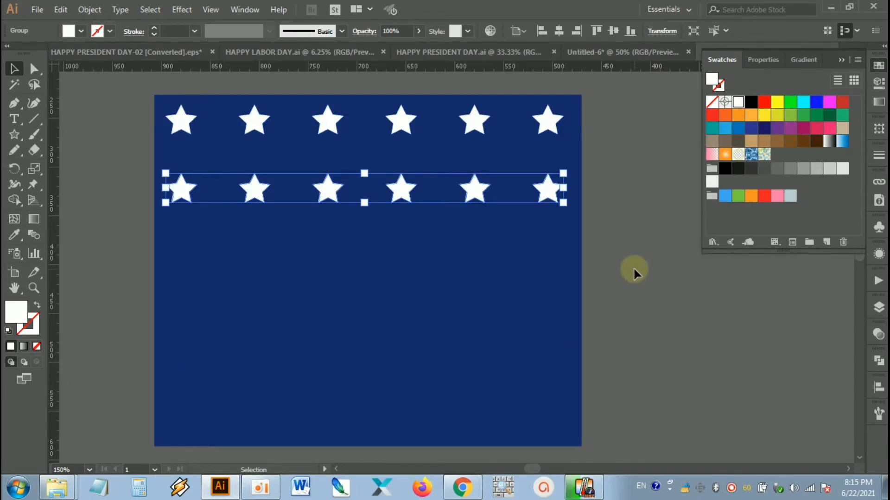
Step: Repeat the row copy downward until the blue rectangle holds five rows of six stars
key("a")
key("ctrl+d")
key("ctrl+d")
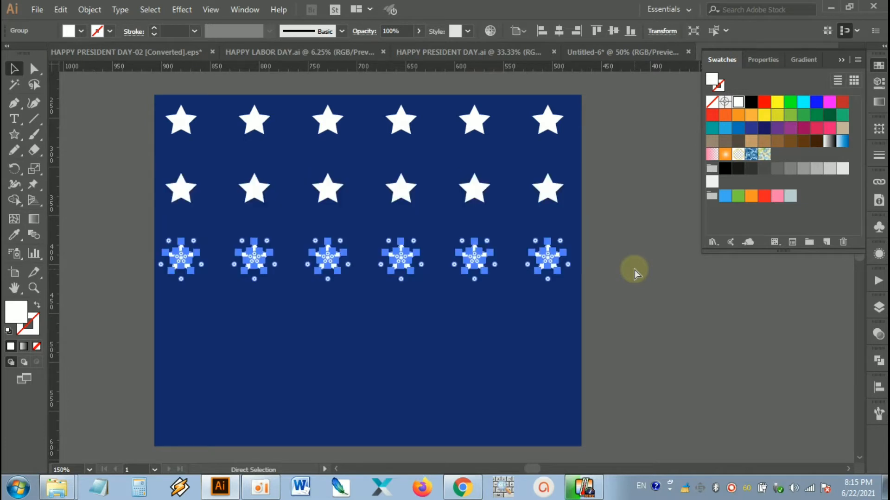
key("ctrl+d")
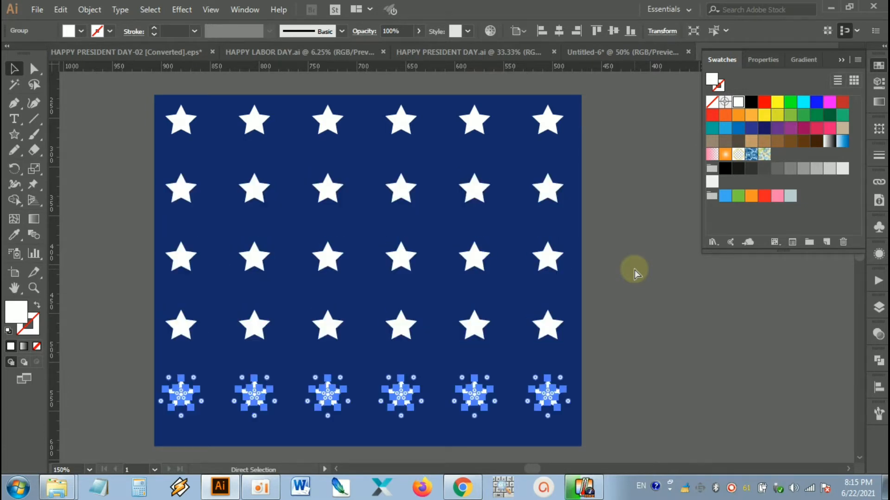
Step: Ungroup the top row of six stars into individual stars and deselect them
key("v")
left_click(633, 267)
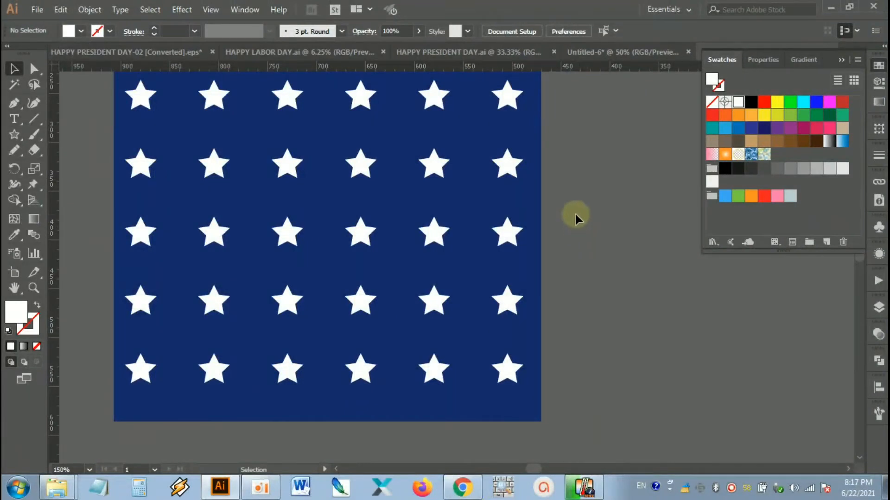
left_click_drag(575, 215, 594, 215)
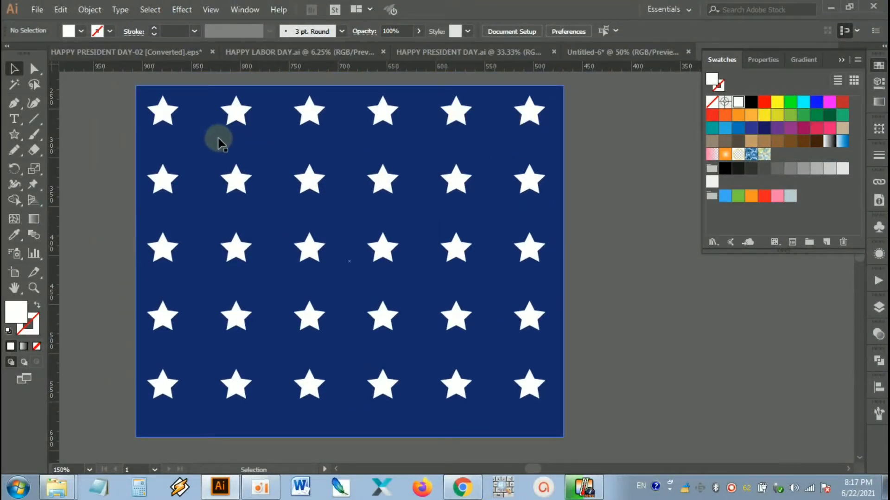
scroll(602, 125, "up", 1)
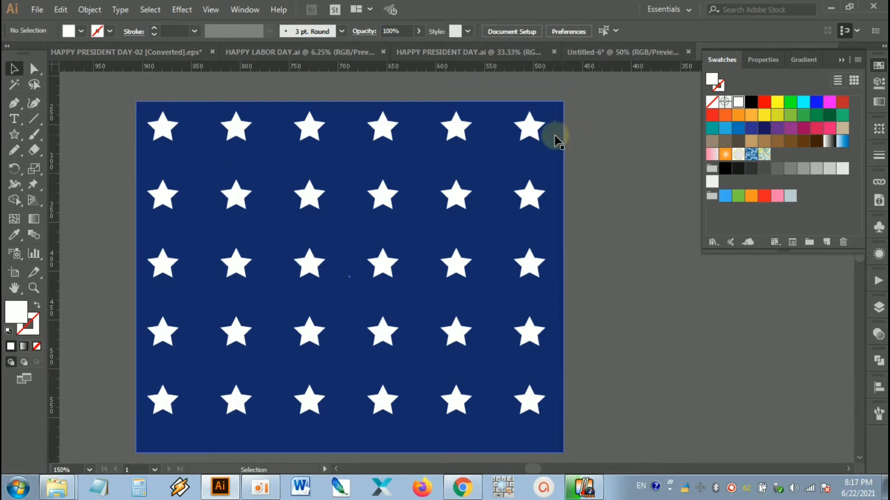
left_click(527, 128)
right_click(529, 128)
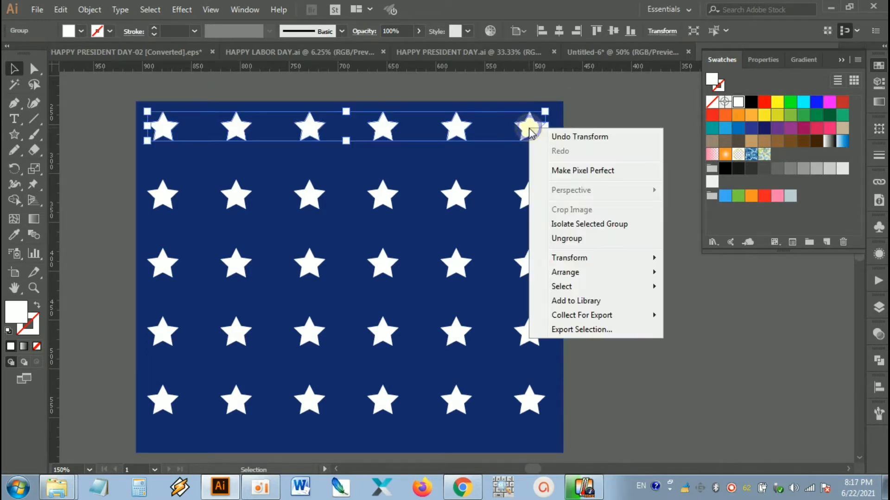
left_click(612, 240)
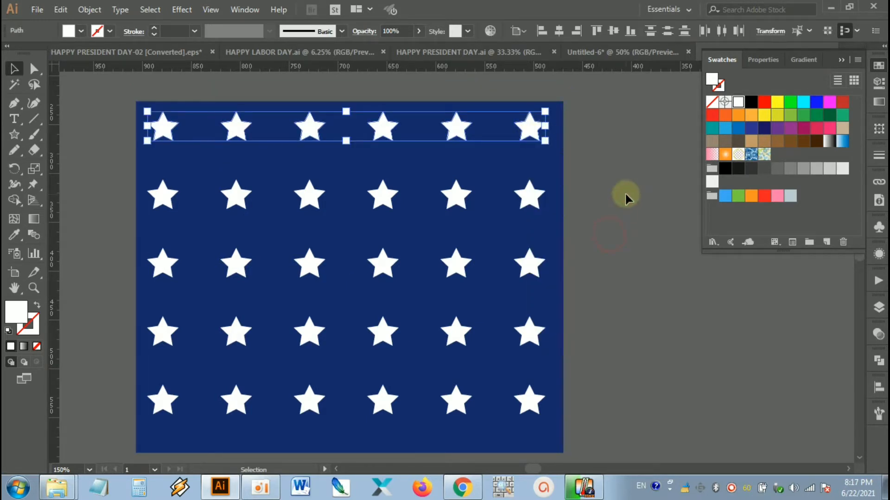
left_click(625, 192)
Step: Copy the first five stars of the top row into a staggered row centred between the first and second rows, and group the copies
left_click(461, 128)
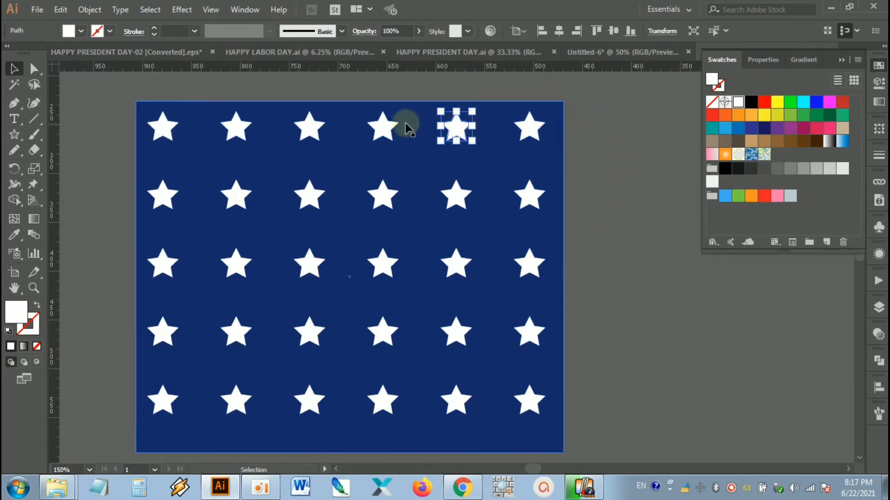
left_click(382, 127, "shift")
left_click(309, 126, "shift")
left_click(237, 130, "shift")
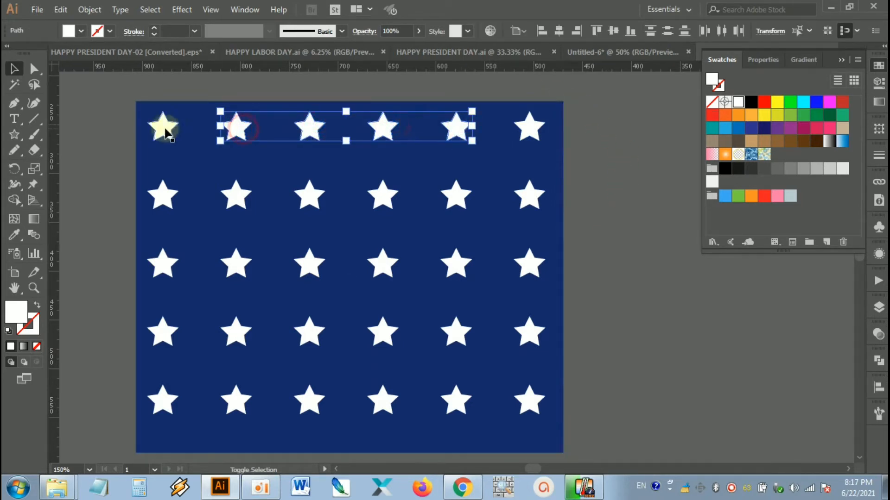
left_click(163, 126, "shift")
left_click_drag(316, 131, 357, 158)
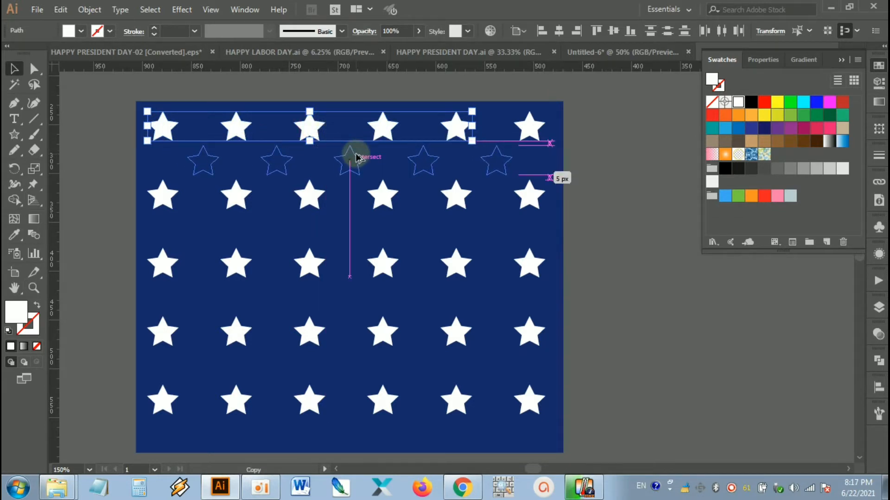
left_click_drag(358, 158, 354, 157)
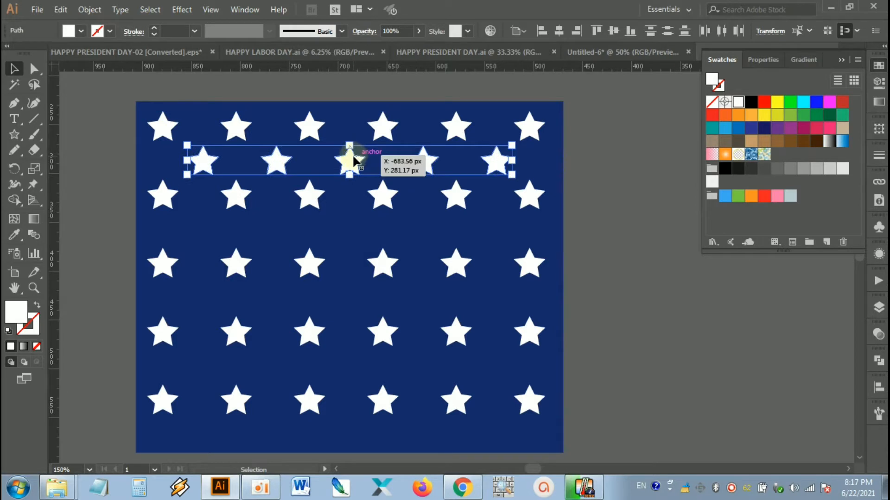
right_click(354, 157)
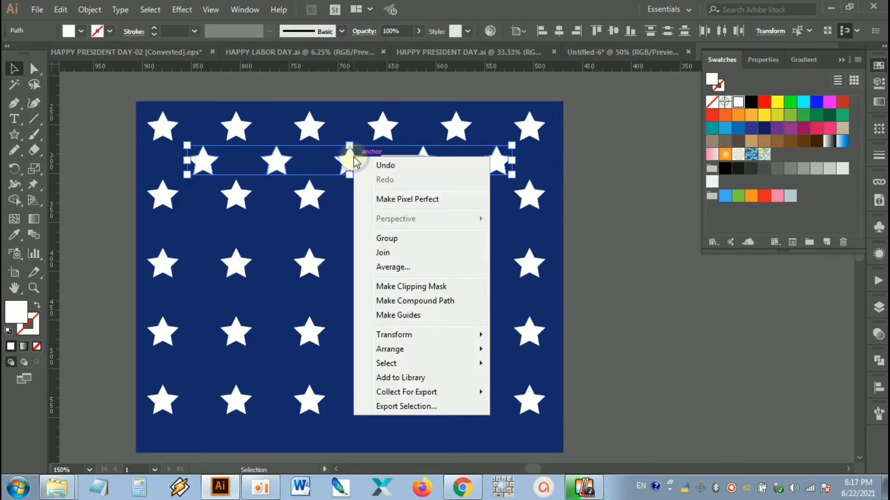
left_click(380, 239)
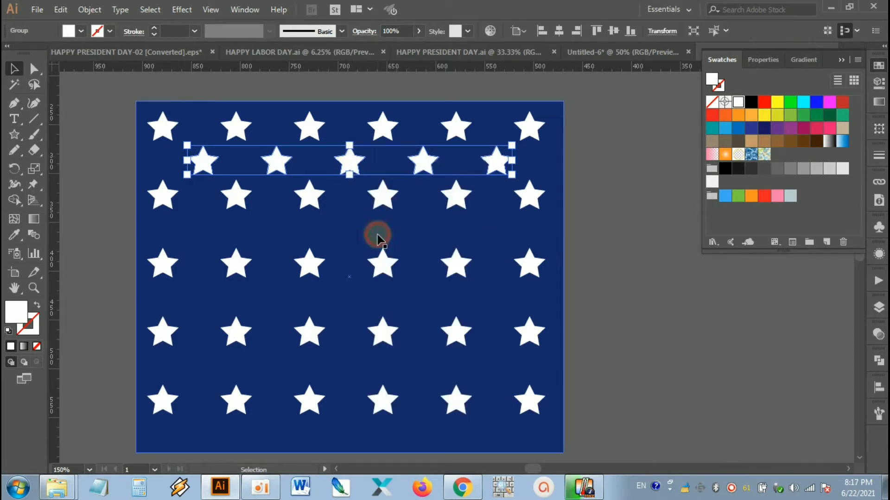
Step: Copy the five-star row 0 px horizontally and 70 px vertically with the Move command, previewing the offset
double_click(14, 69)
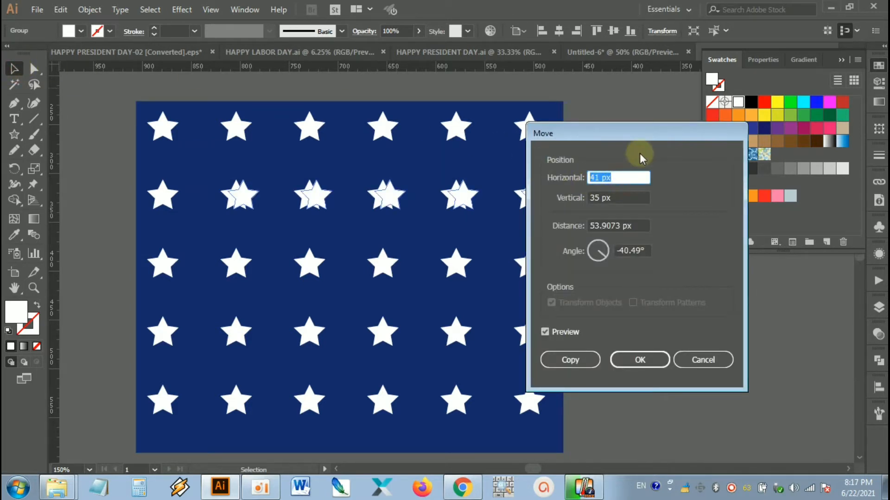
type("0")
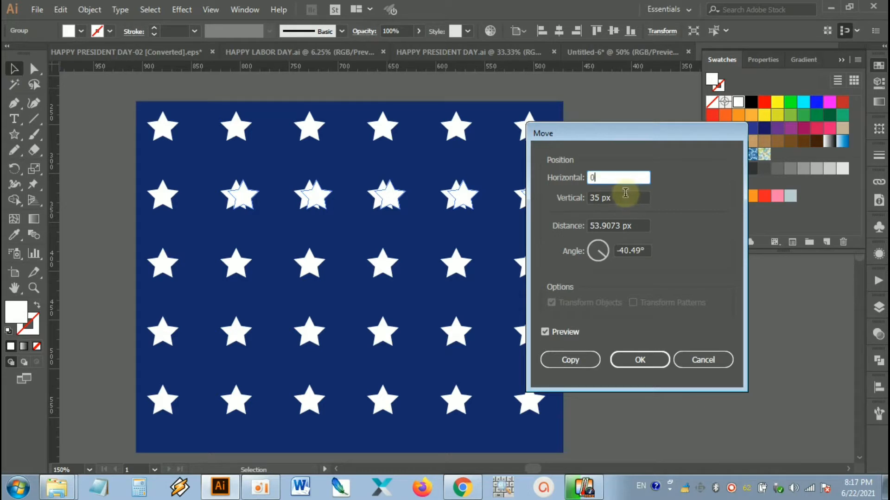
left_click_drag(626, 198, 593, 198)
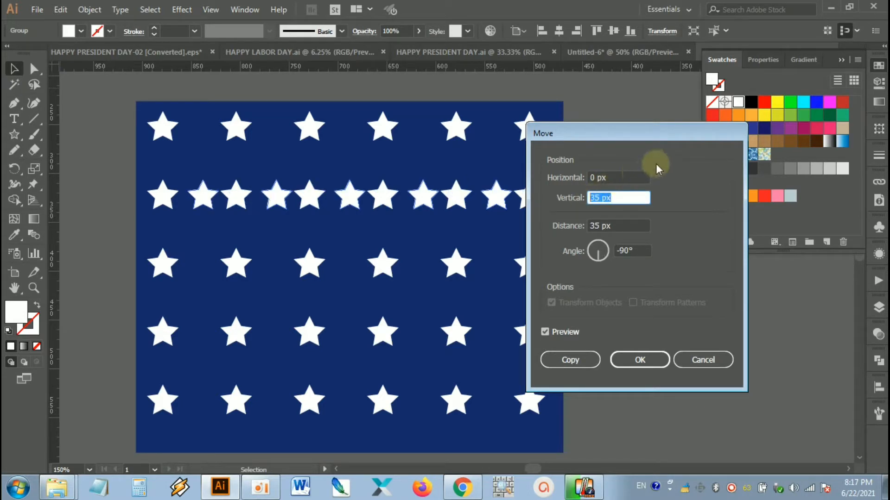
type("70")
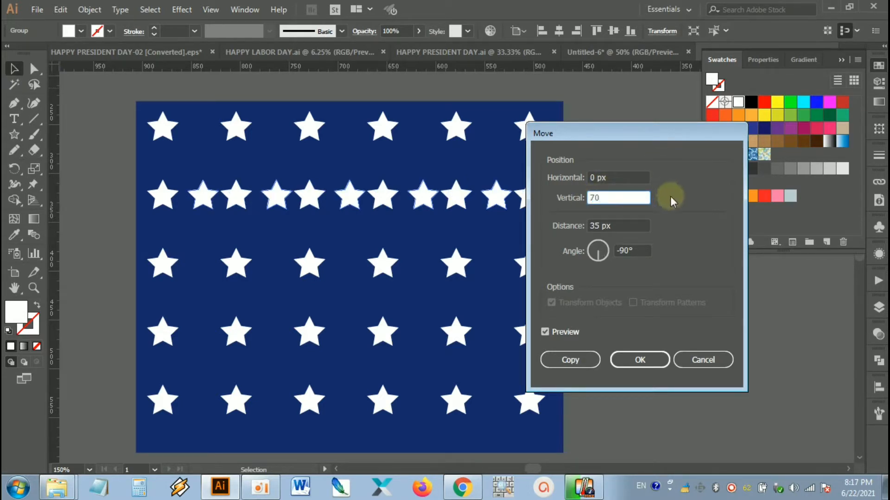
left_click(562, 329)
left_click(562, 330)
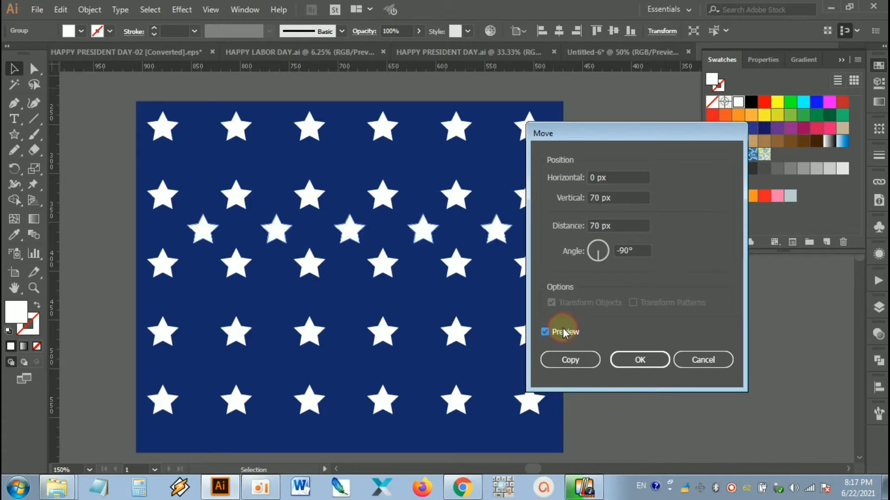
left_click(563, 330)
left_click(562, 330)
left_click(580, 361)
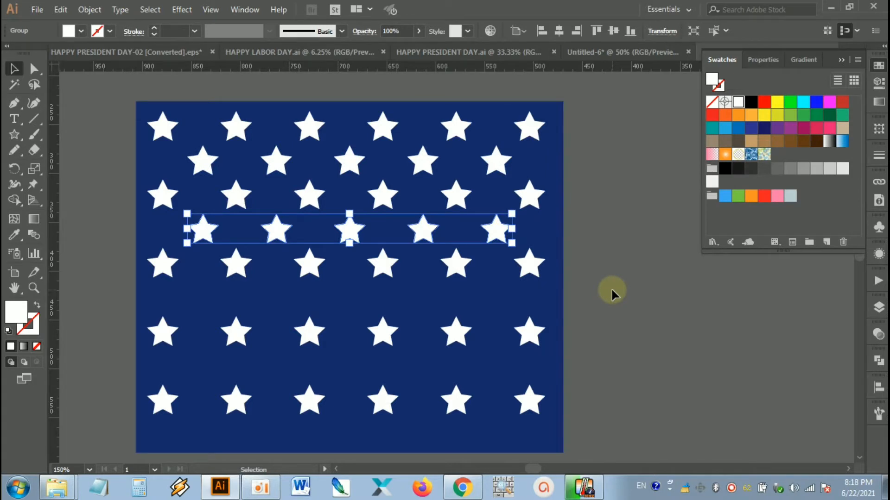
Step: Repeat the five-star row copy two more times to fill the remaining gaps between the six-star rows, then deselect
key("ctrl+d")
key("ctrl+d")
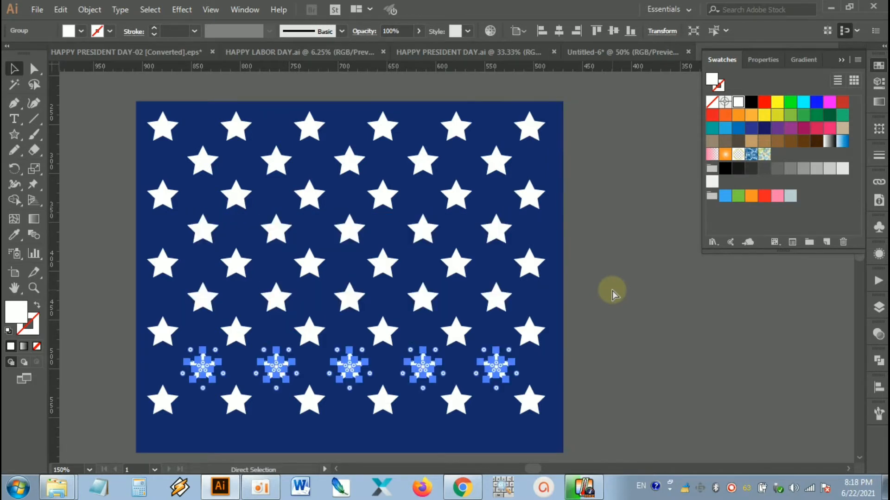
left_click(616, 280)
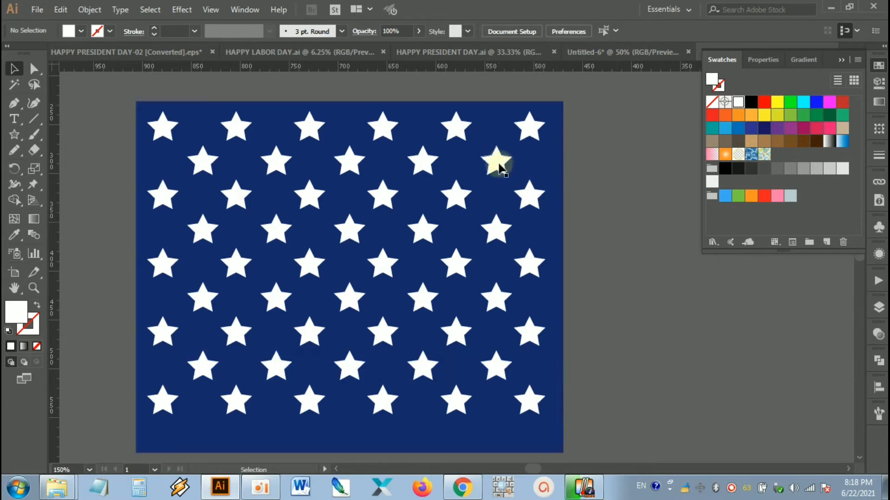
left_click(614, 290)
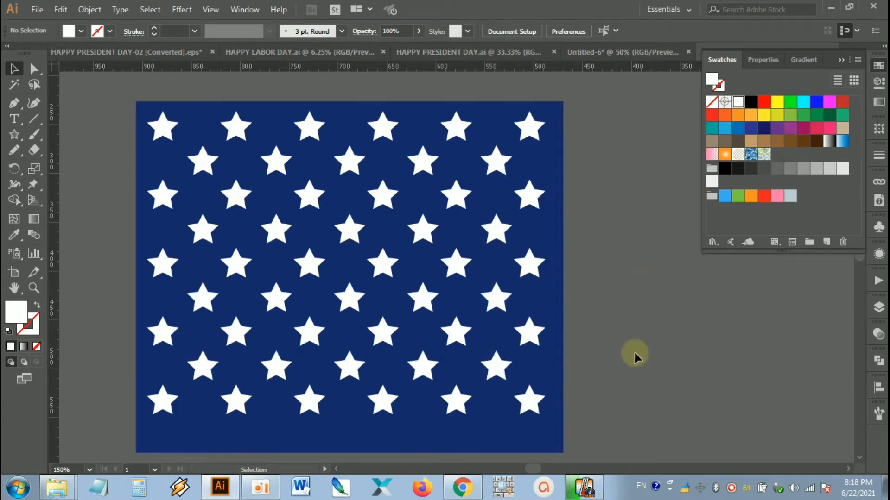
Step: Group all the star rows together without the blue rectangle, then deselect the group
left_click_drag(621, 351, 640, 335)
left_click(635, 281)
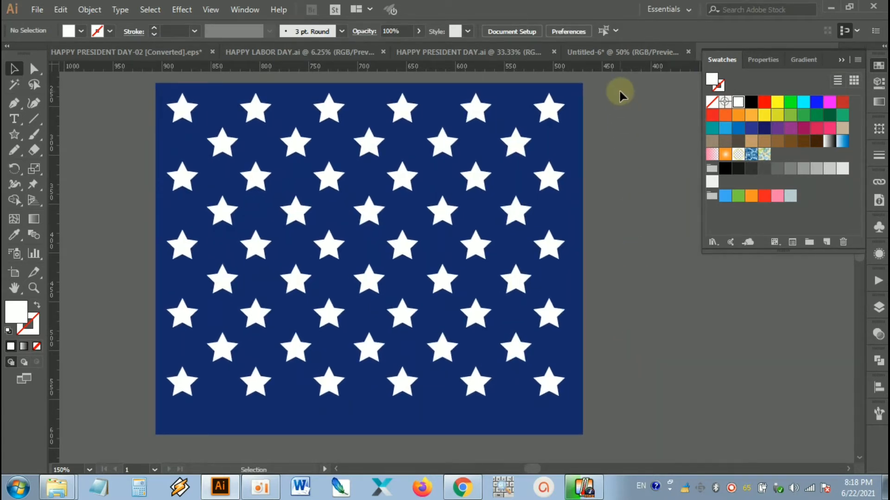
left_click_drag(620, 88, 113, 412)
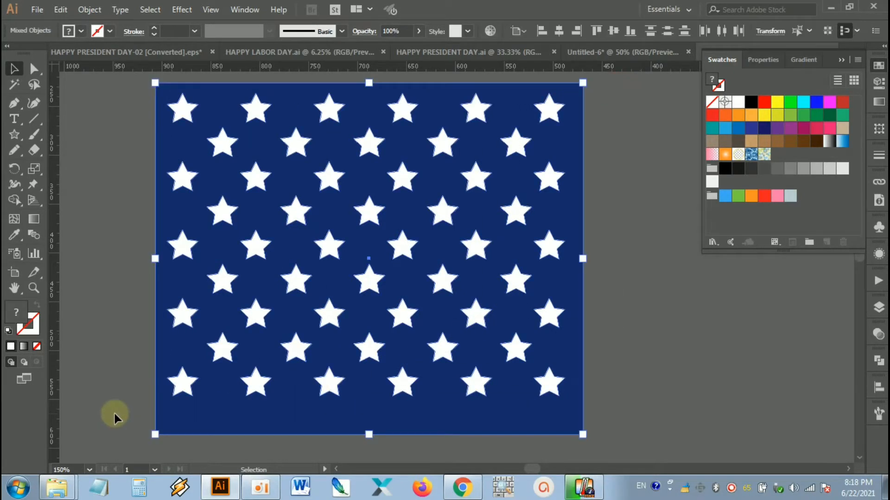
left_click(311, 419, "shift")
right_click(330, 387)
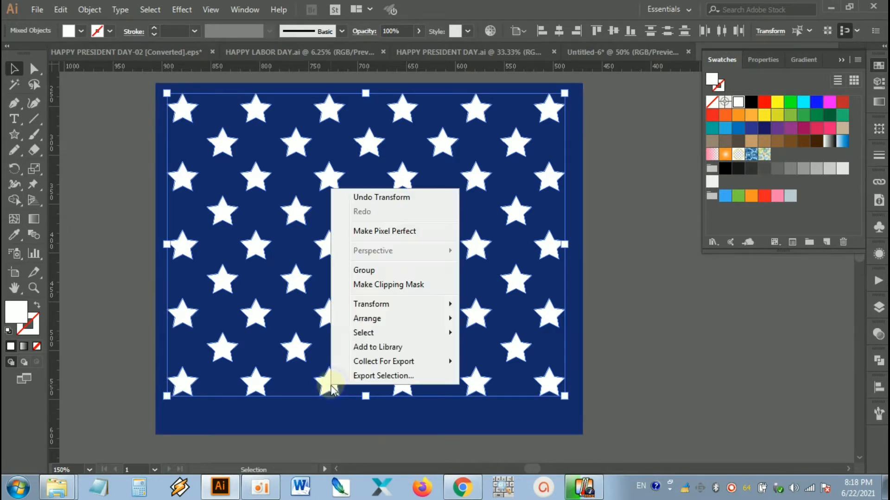
left_click(391, 272)
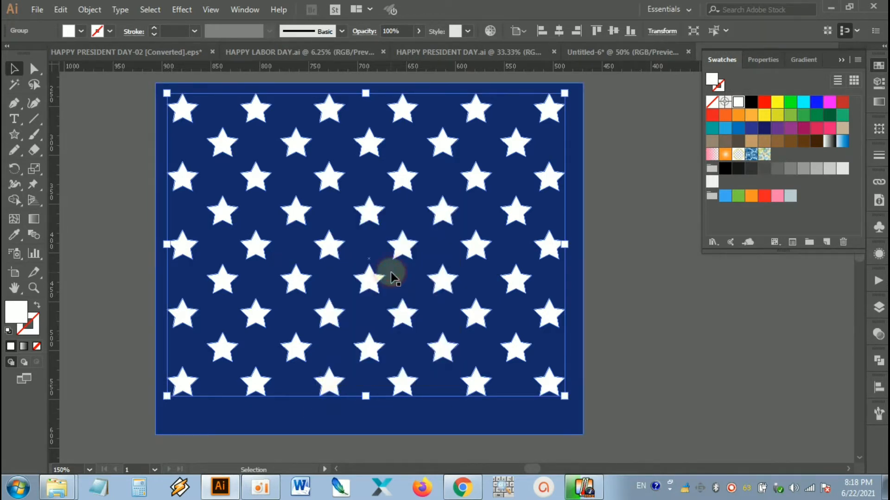
left_click(620, 259)
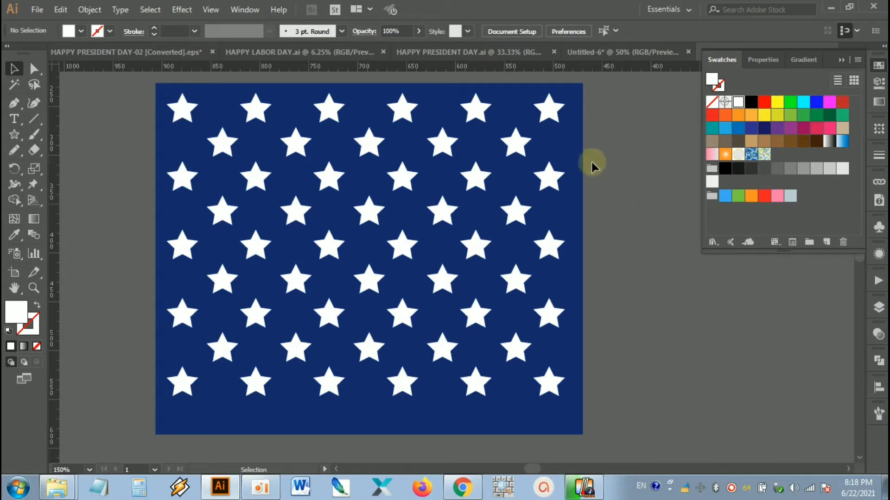
Step: Centre the star group horizontally and vertically on the blue rectangle, using the rectangle as the key object
left_click(549, 178)
left_click(612, 148)
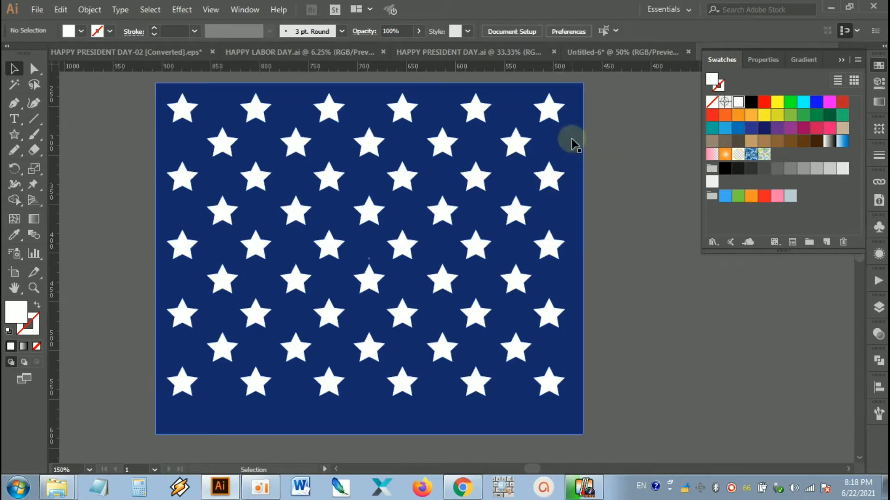
left_click_drag(610, 131, 543, 192)
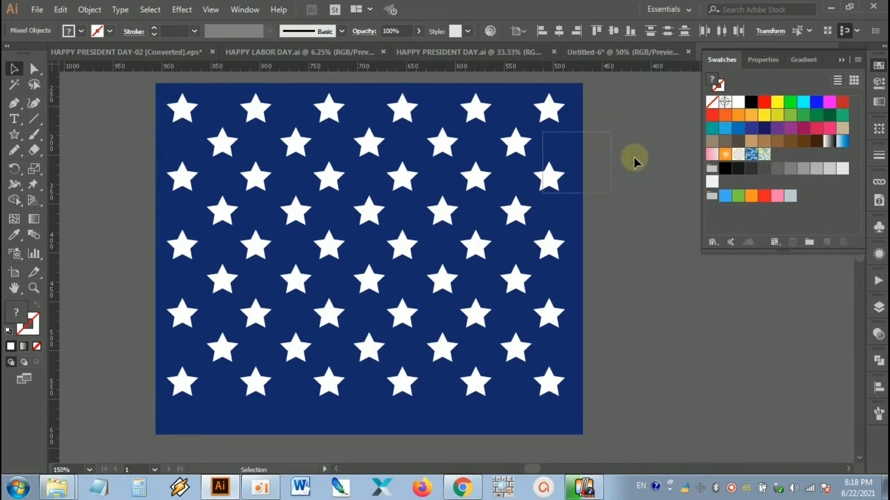
left_click(645, 150)
left_click_drag(618, 121, 404, 260)
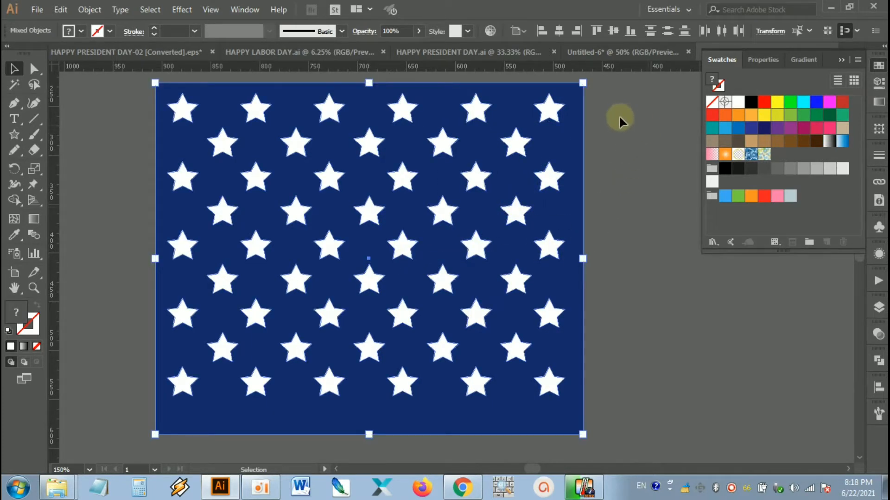
left_click(563, 145)
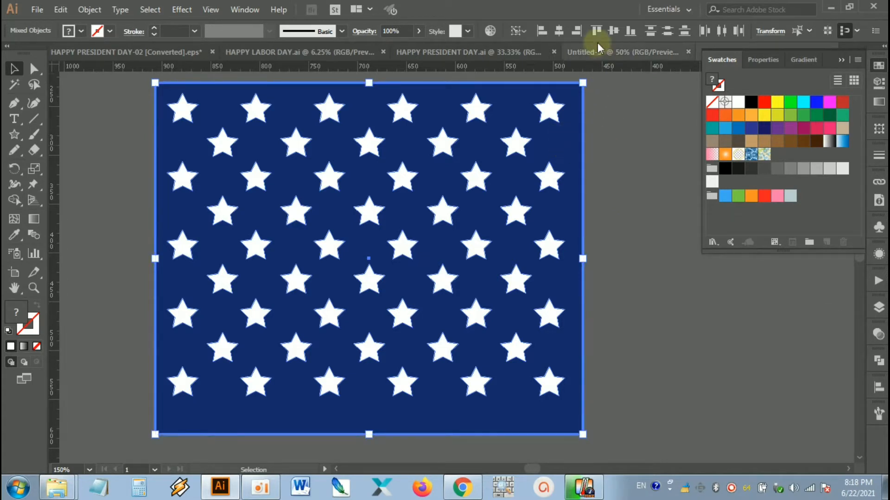
left_click(560, 28)
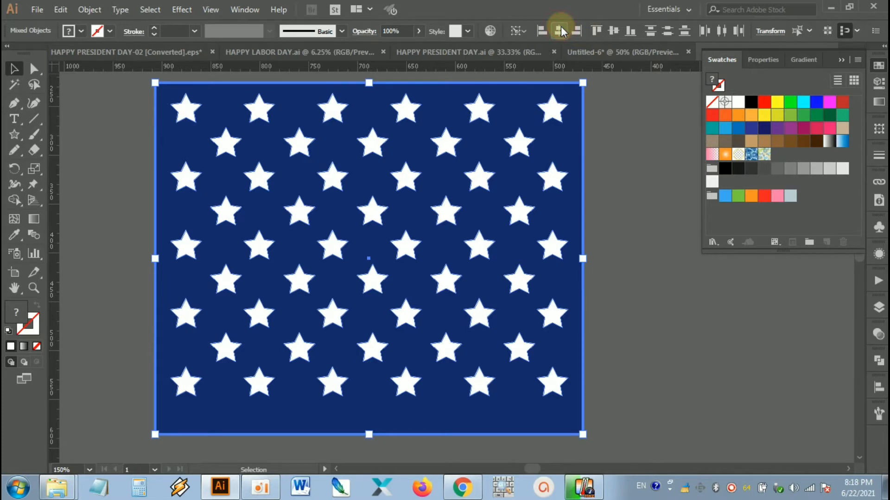
left_click(615, 30)
left_click(613, 157)
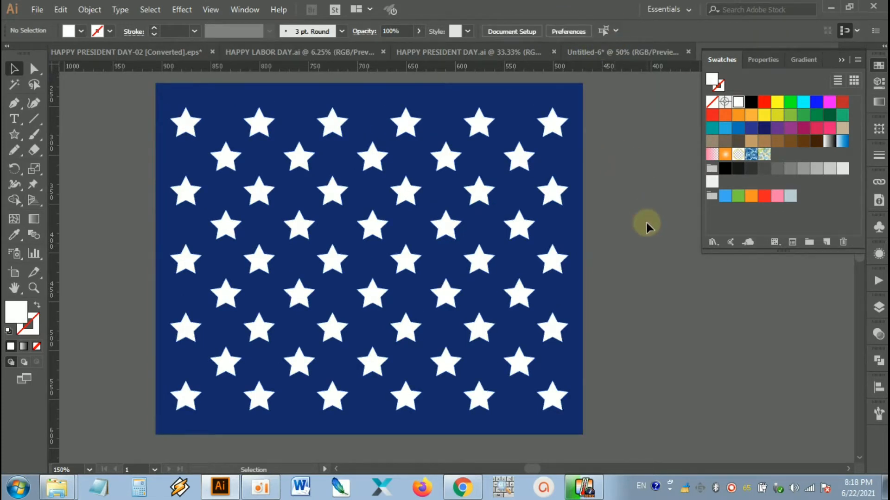
Step: Group the star group together with the blue rectangle behind it, then deselect
scroll(627, 247, "down", 2)
left_click_drag(643, 278, 570, 241)
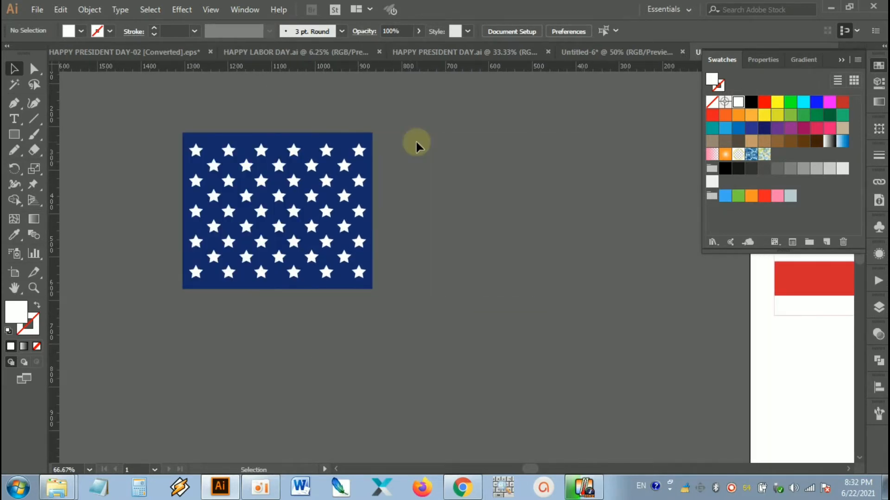
left_click_drag(415, 193, 476, 209)
scroll(431, 208, "up", 1)
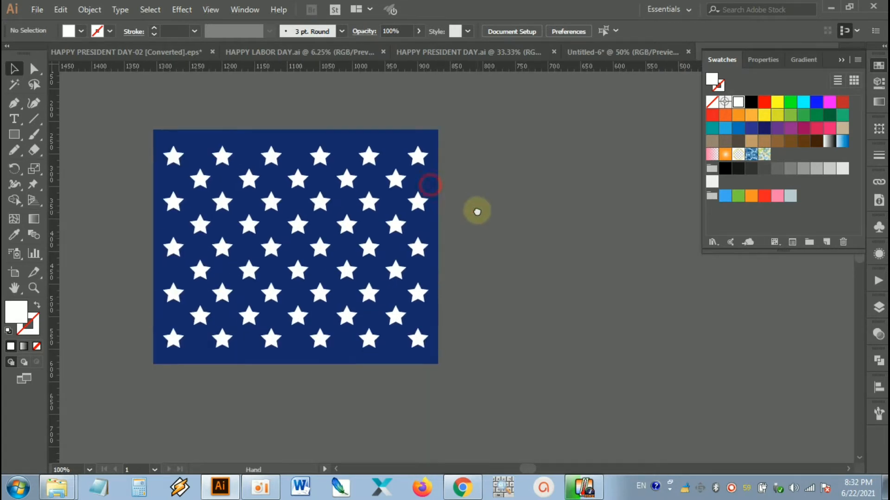
left_click(439, 181)
left_click(488, 160)
left_click(418, 153)
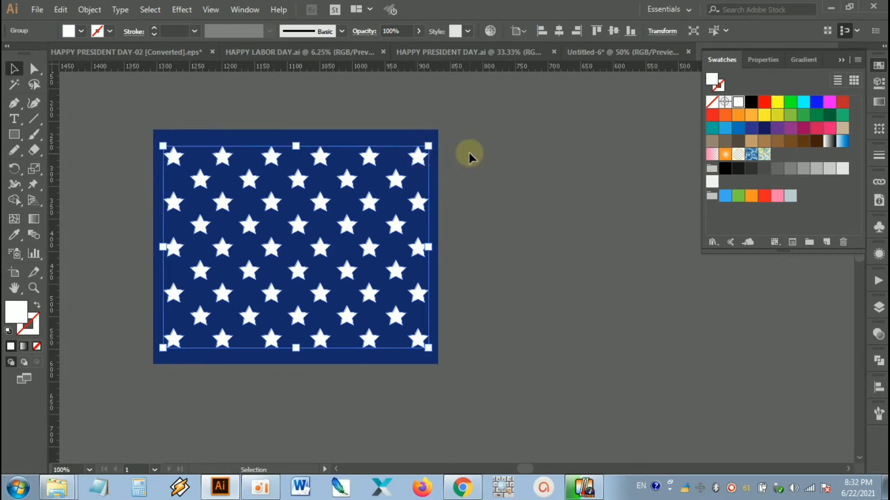
left_click(469, 154)
left_click_drag(474, 111, 144, 380)
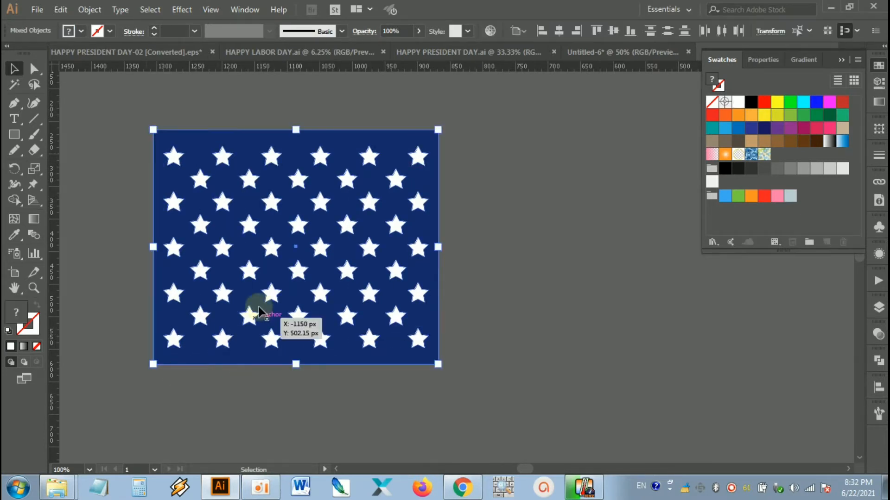
right_click(296, 208)
left_click(353, 294)
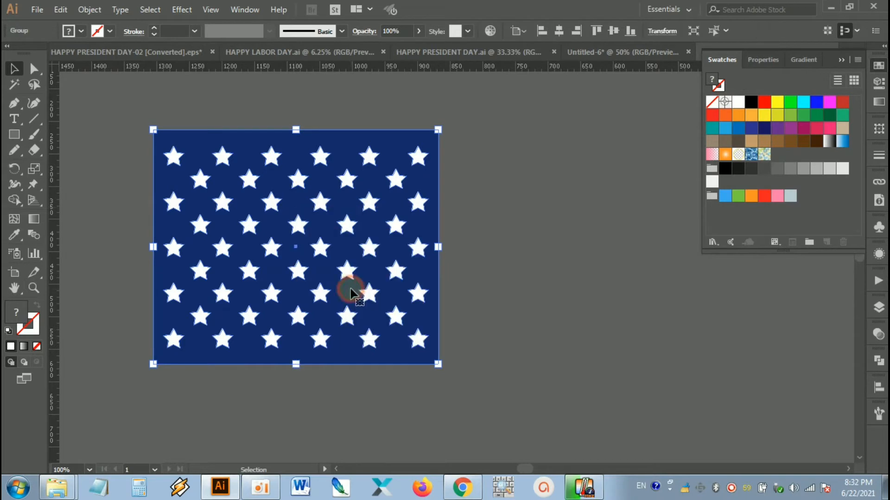
left_click(502, 268)
left_click_drag(502, 268, 448, 275)
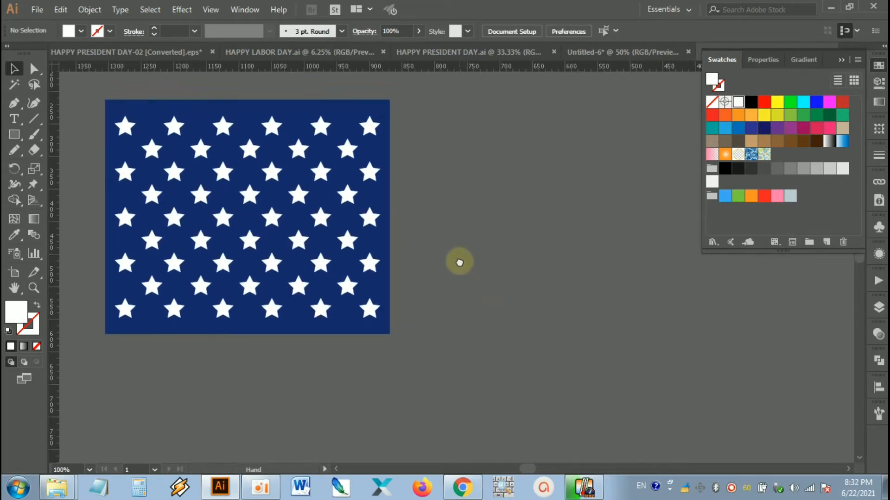
left_click(458, 240)
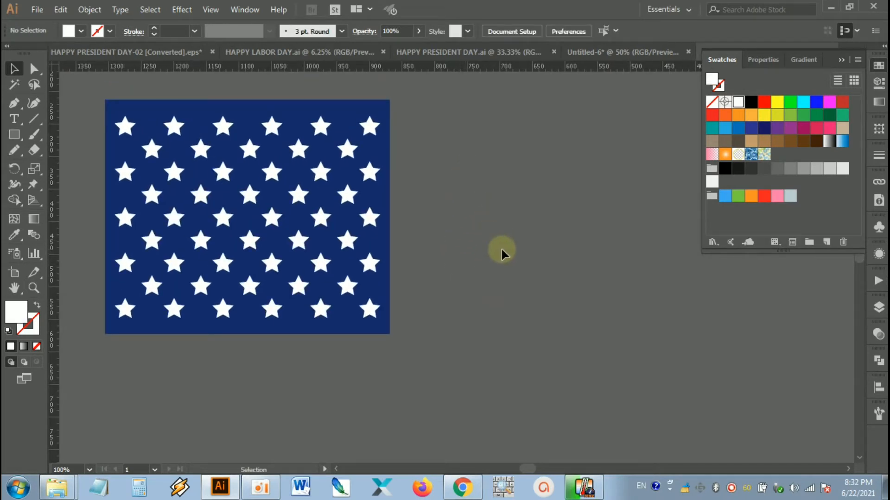
Step: Create a 960 × 566 px rectangle starting at the upper-left corner of the blue star field
scroll(501, 249, "down", 2)
left_click_drag(562, 301, 429, 329)
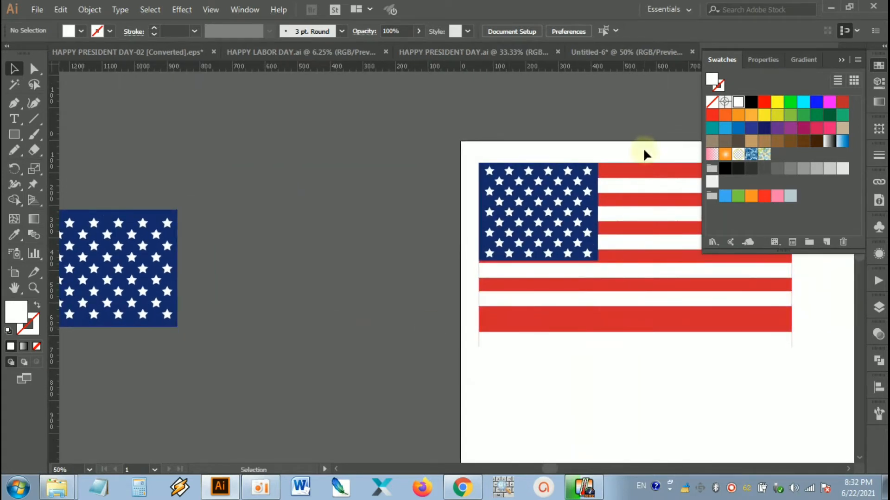
left_click_drag(276, 347, 452, 312)
scroll(407, 261, "up", 1)
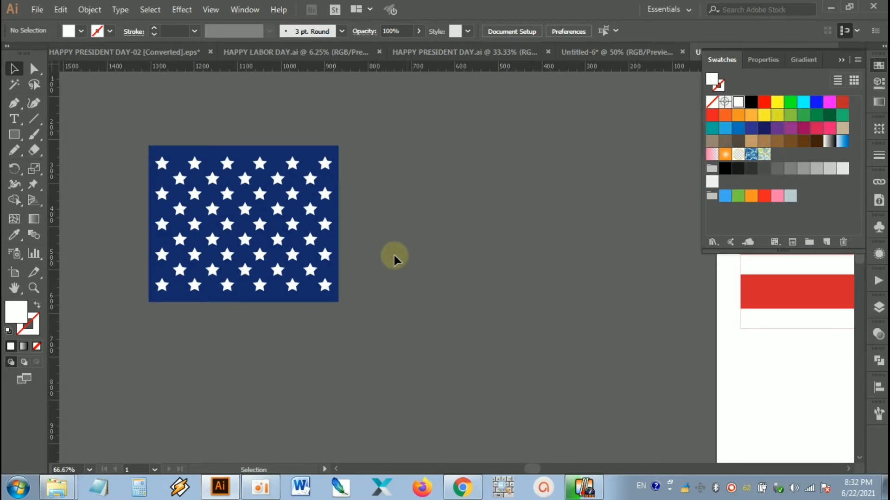
left_click_drag(394, 255, 433, 254)
left_click(15, 134)
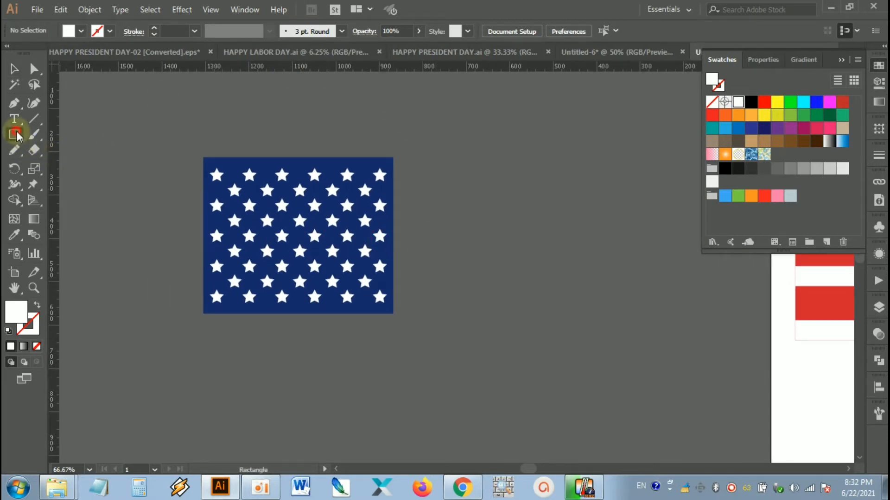
left_click(204, 157)
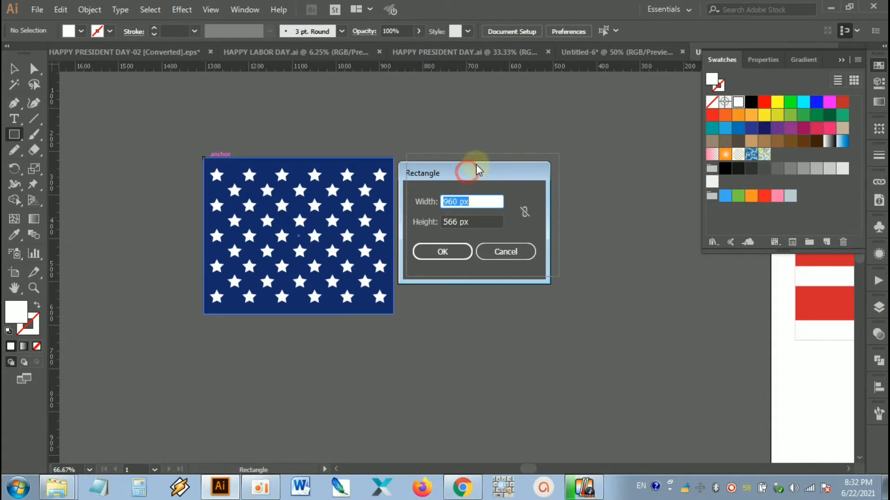
left_click_drag(476, 164, 485, 156)
left_click(484, 192)
left_click_drag(484, 192, 440, 213)
left_click(485, 213)
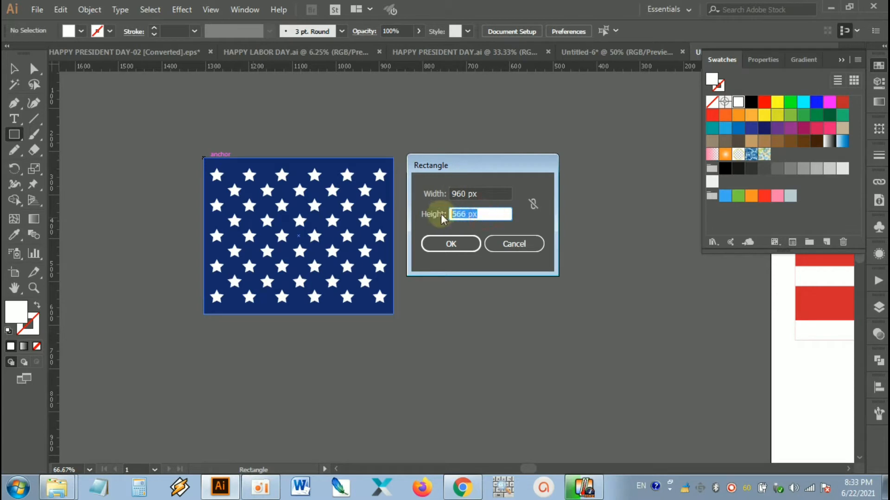
left_click(466, 244)
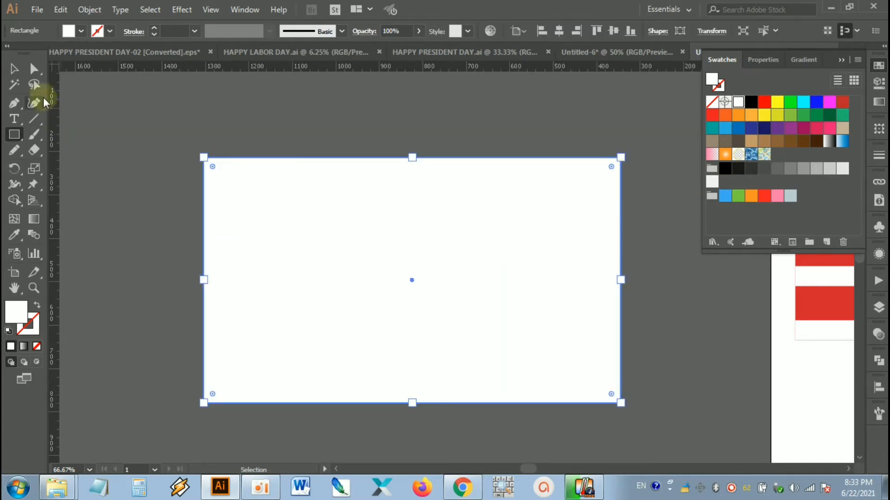
left_click(14, 68)
Step: Send the large white rectangle to the back, behind the star field, and deselect it
left_click(120, 90)
left_click(360, 246)
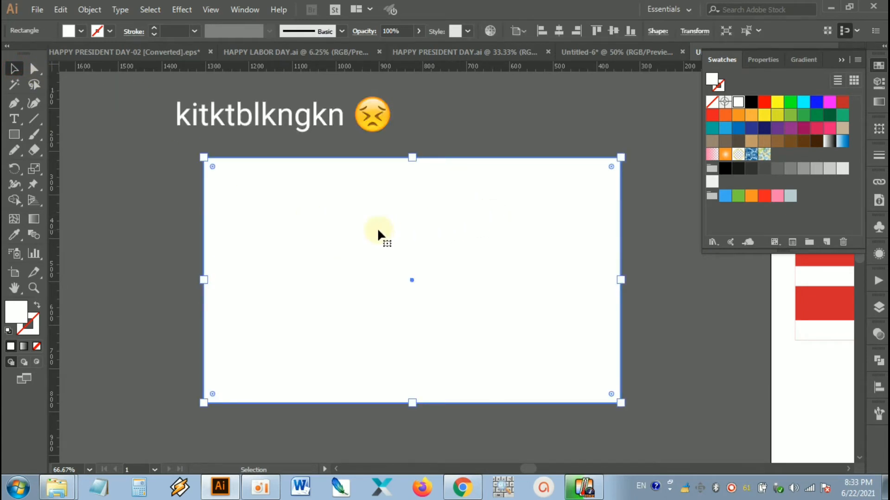
right_click(401, 206)
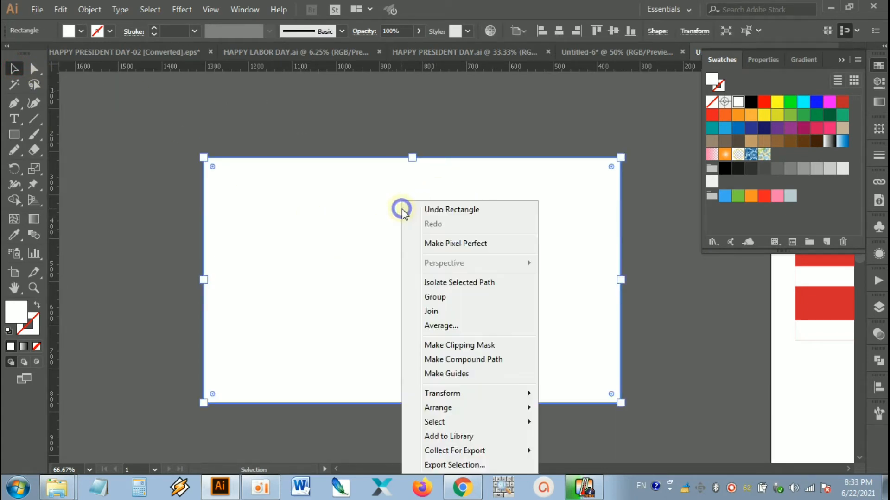
left_click(481, 404)
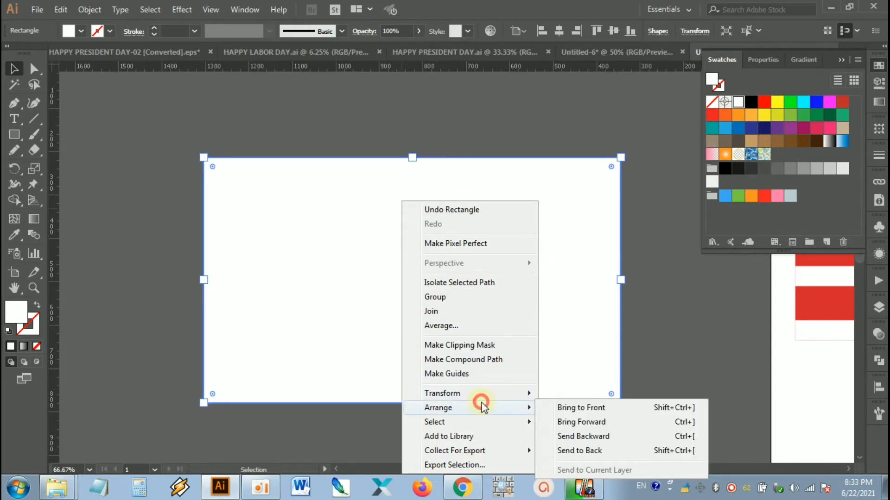
left_click(572, 450)
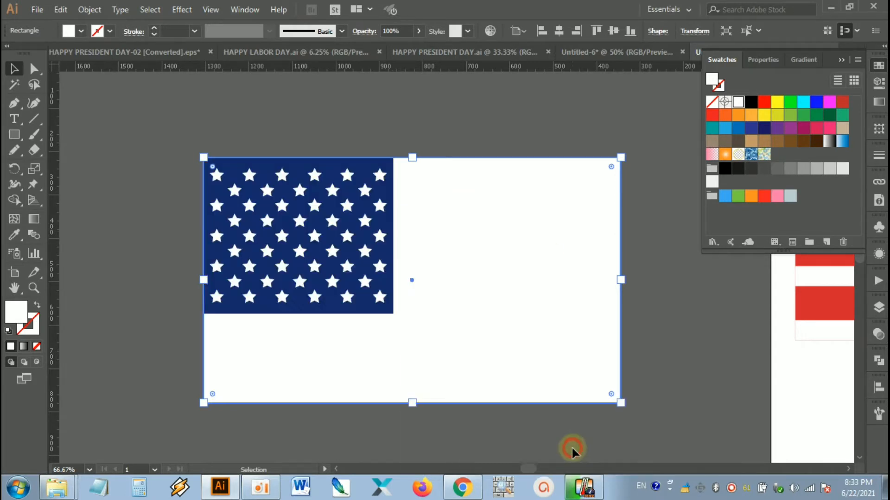
left_click(668, 358)
Step: Fill the large rectangle with the red sampled from a stripe of the reference flag, then deselect
left_click_drag(681, 355, 556, 349)
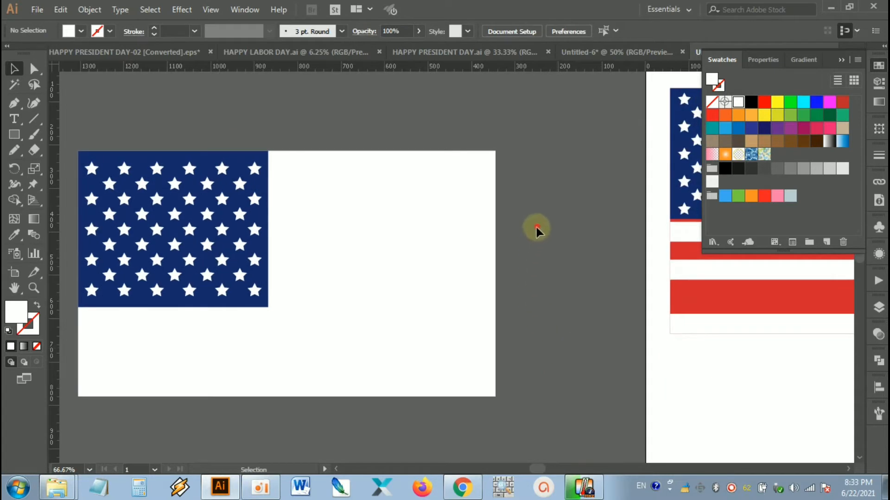
left_click(469, 273)
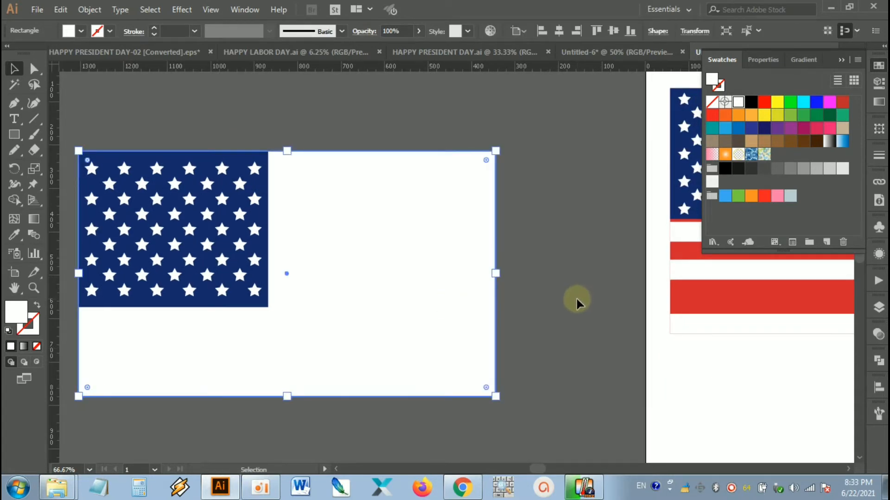
key("i")
left_click(694, 296)
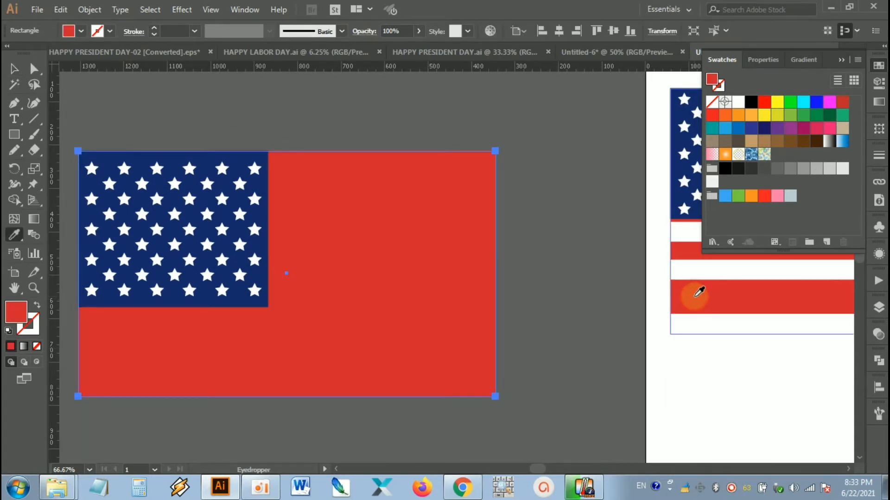
left_click(14, 69)
left_click(238, 129)
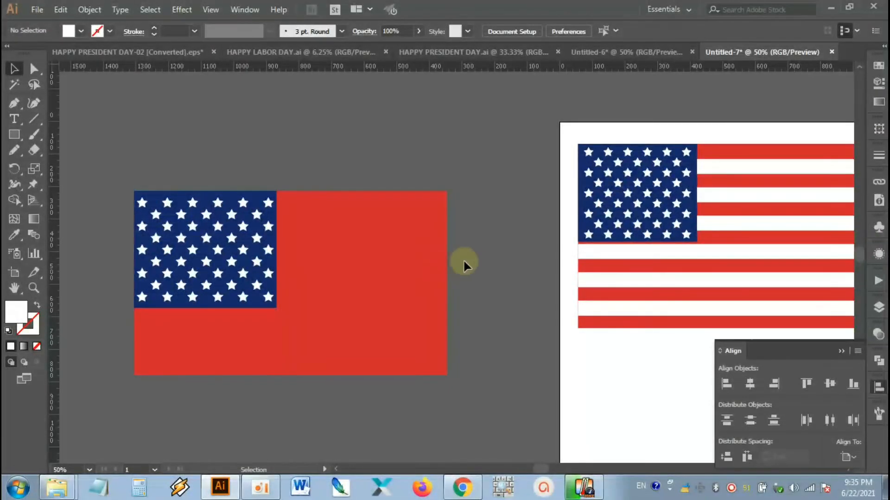
Step: Create a 960 × 45 px rectangle above the red rectangle as a stripe
left_click_drag(477, 290, 511, 274)
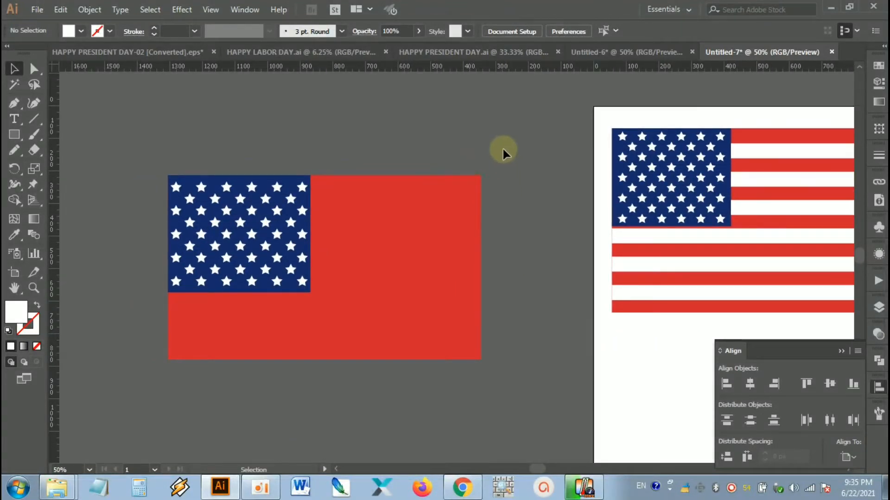
left_click_drag(432, 204, 428, 211)
left_click_drag(494, 156, 442, 216)
left_click(509, 191)
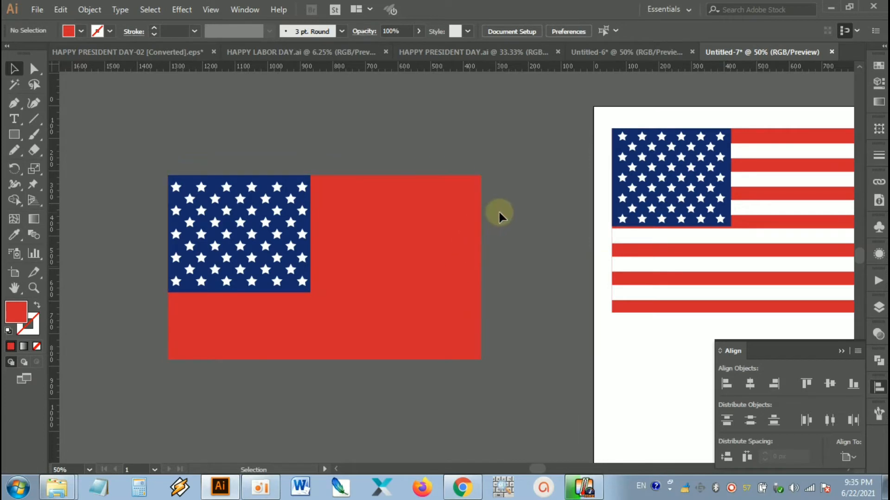
left_click(14, 134)
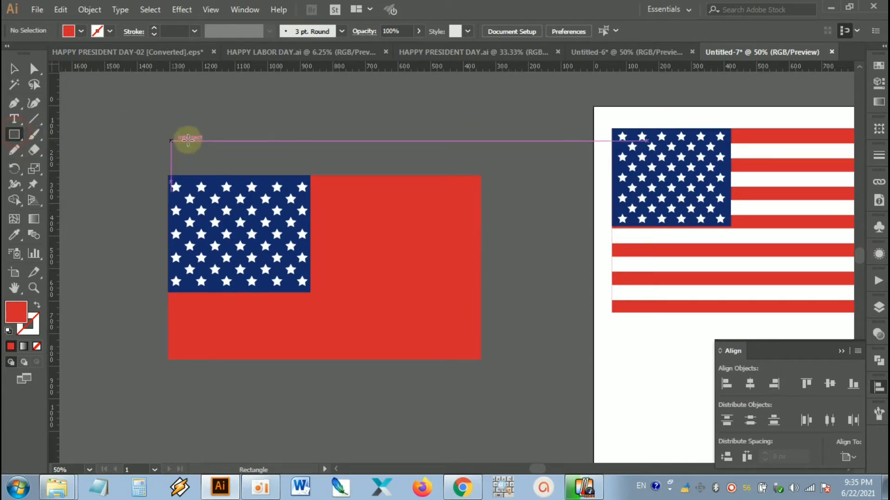
left_click(308, 128)
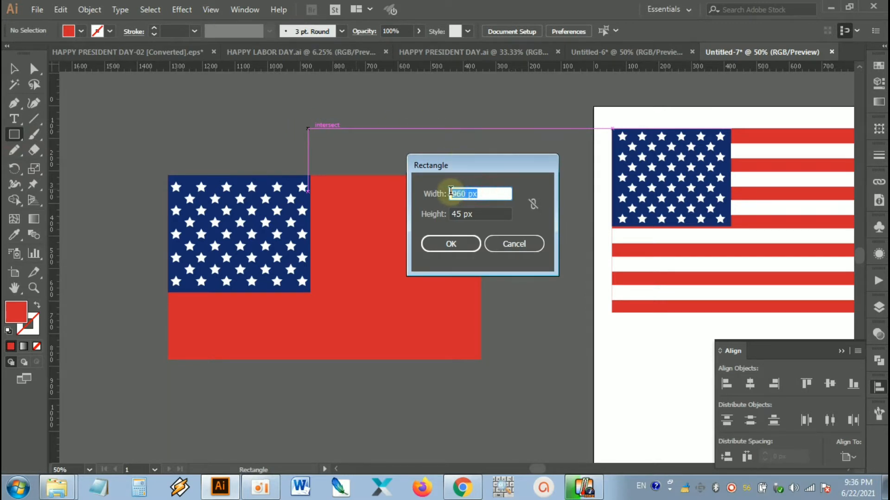
left_click(484, 214)
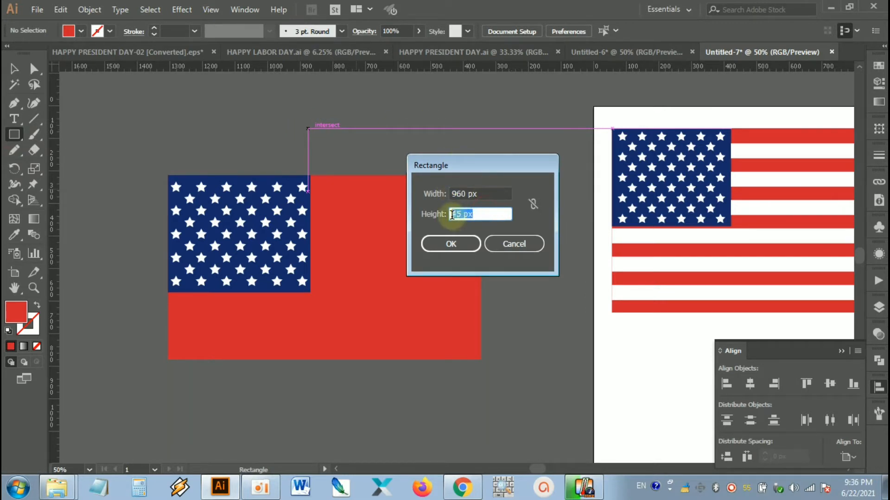
left_click(462, 242)
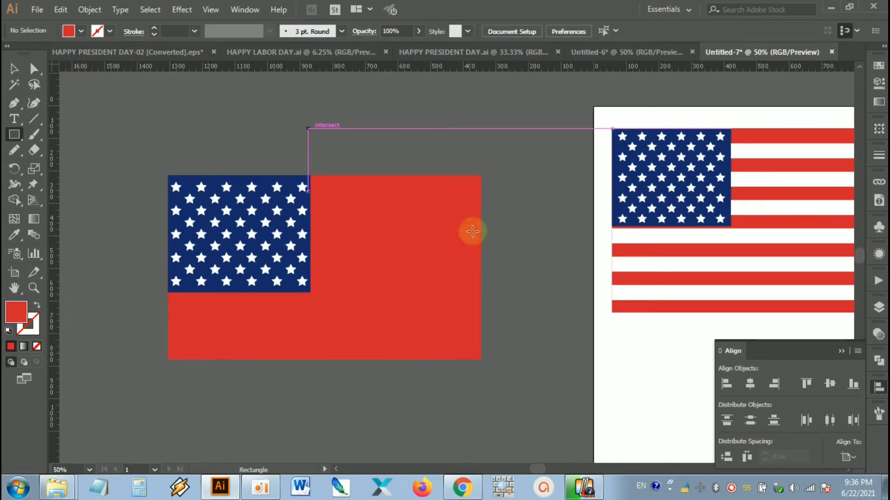
Step: Fill the stripe with white and move it over the upper part of the red rectangle
left_click(14, 69)
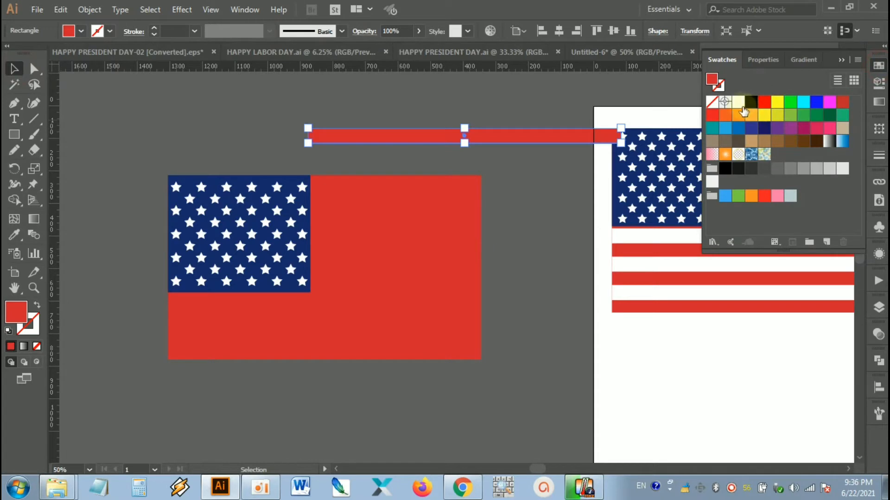
left_click(739, 102)
left_click(551, 174)
left_click_drag(528, 144, 438, 200)
left_click_drag(514, 199, 495, 200)
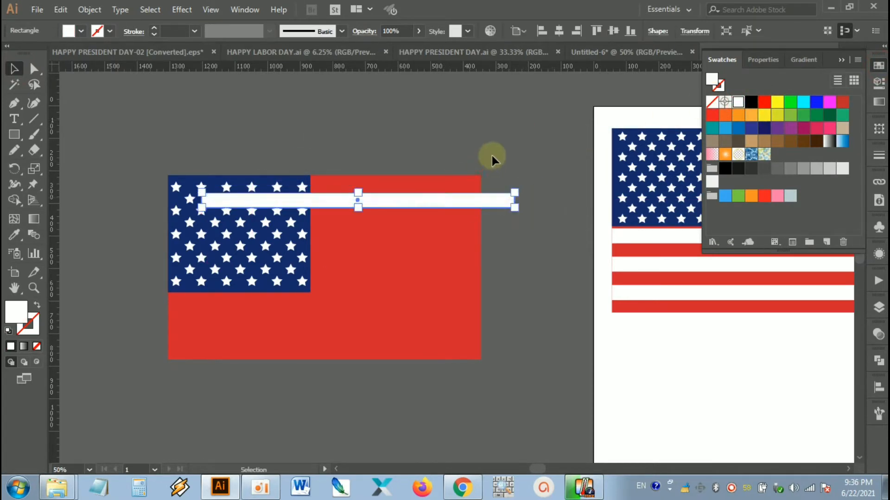
Step: Centre the white stripe horizontally on the red rectangle, using the red rectangle as the key object, then deselect
left_click(492, 155)
left_click_drag(499, 148, 402, 229)
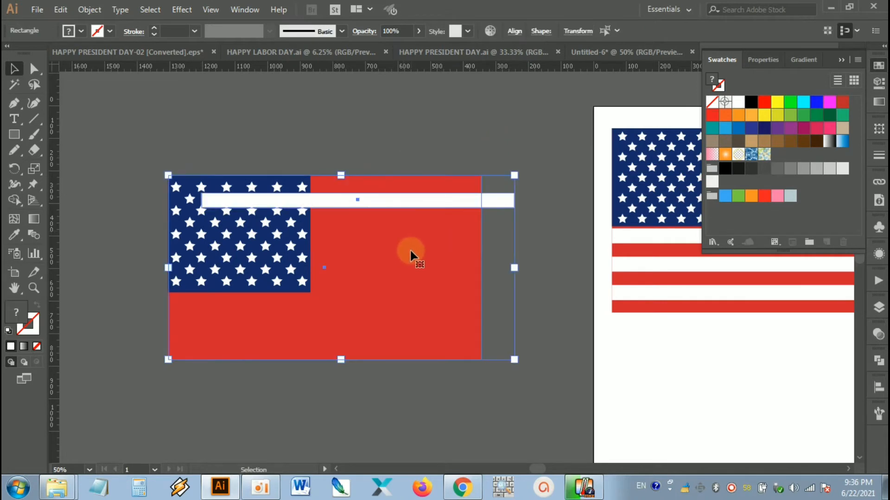
left_click(411, 248)
left_click(879, 389)
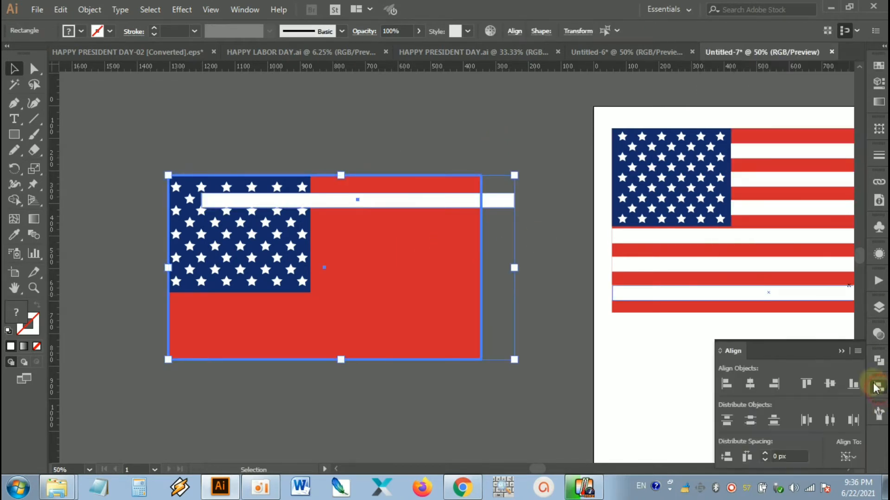
left_click(751, 383)
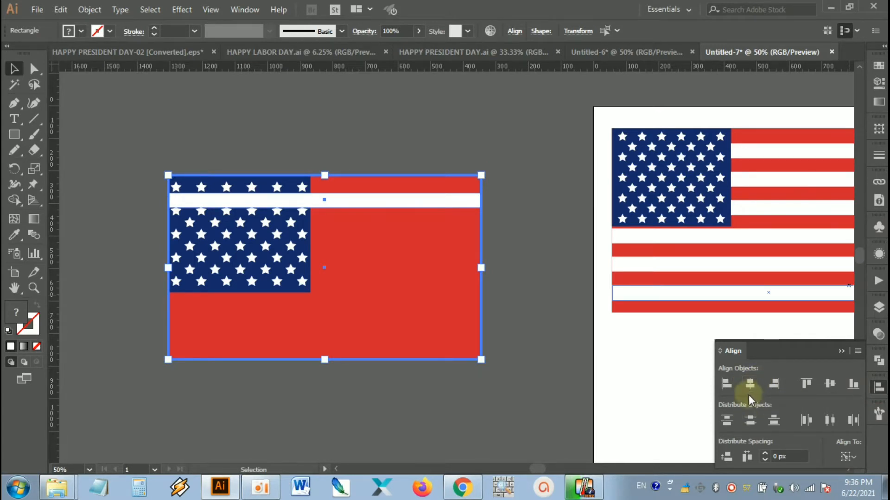
left_click(537, 224)
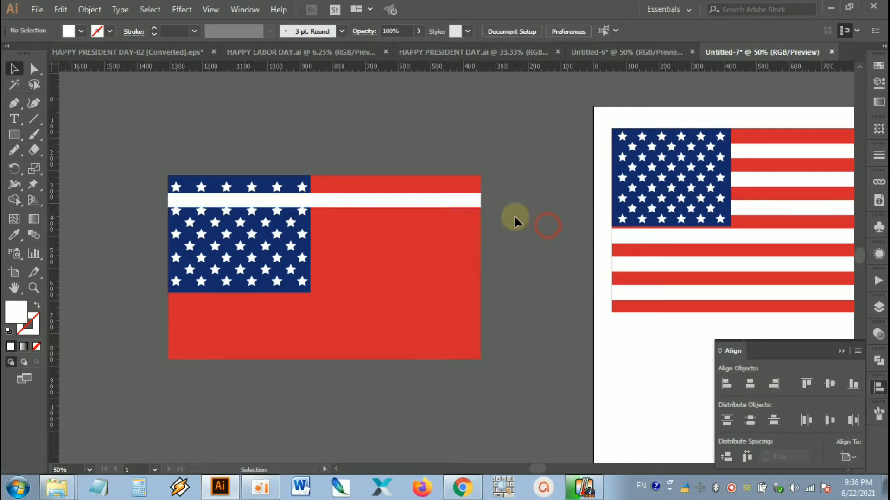
Step: Copy the white stripe downward using Move, with a horizontal offset of 0 px and a vertical offset of 566/6 px
left_click(454, 199)
left_click(489, 192)
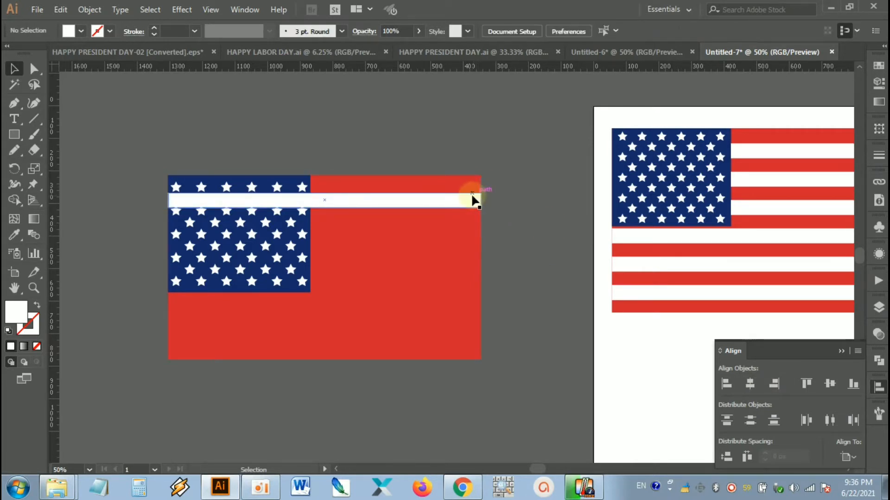
left_click(441, 204)
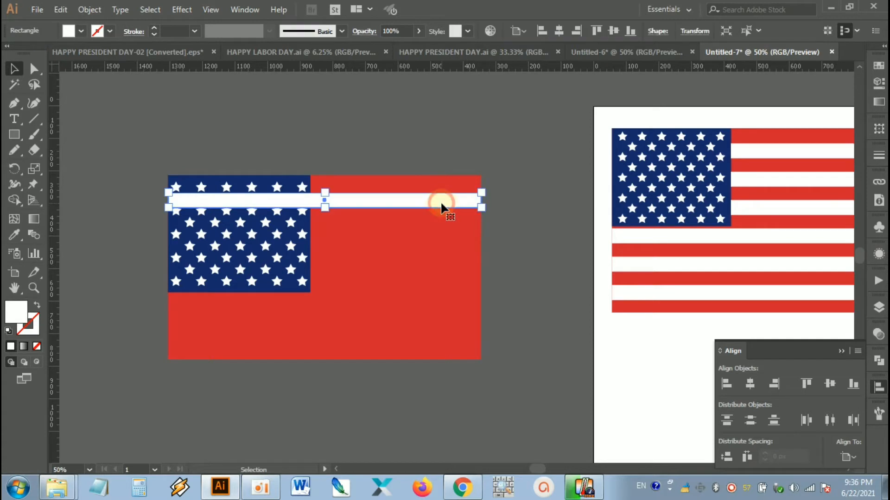
double_click(14, 70)
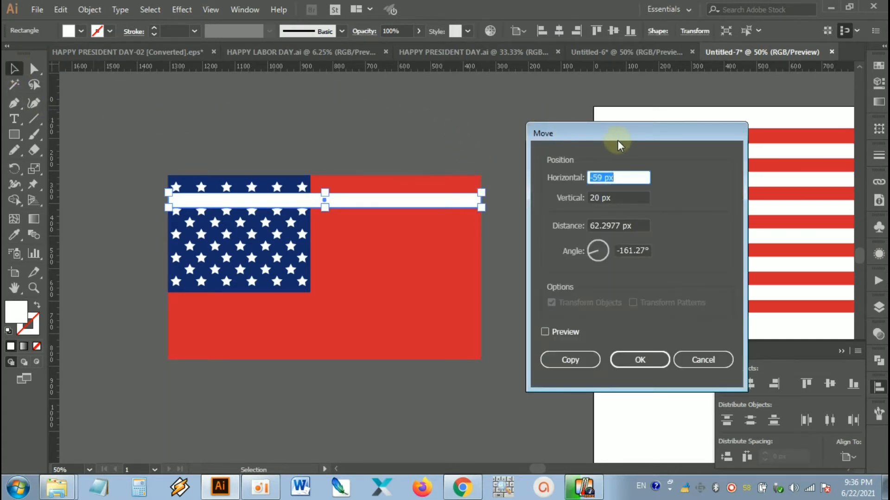
left_click_drag(618, 140, 622, 120)
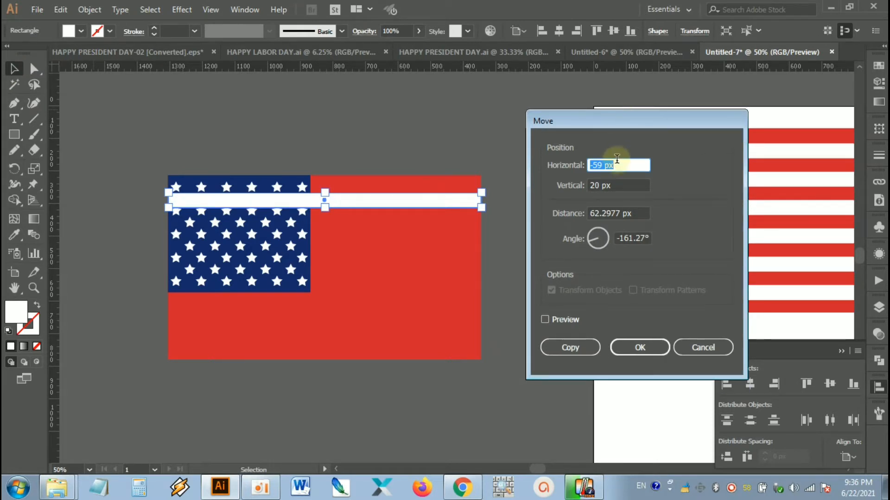
left_click_drag(621, 165, 587, 165)
key("Tab")
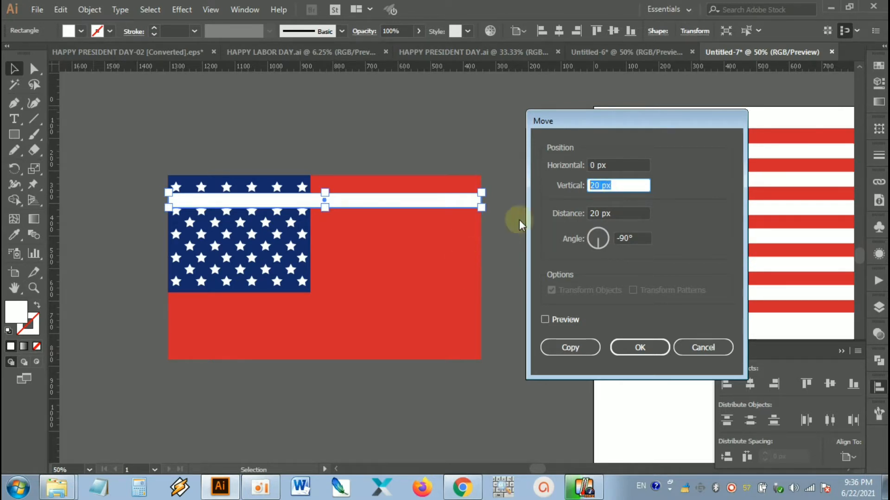
type("566")
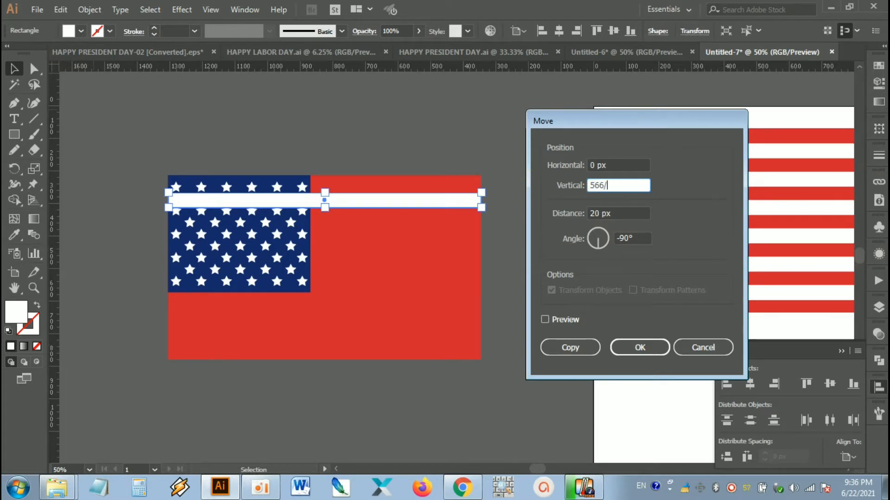
type("/6")
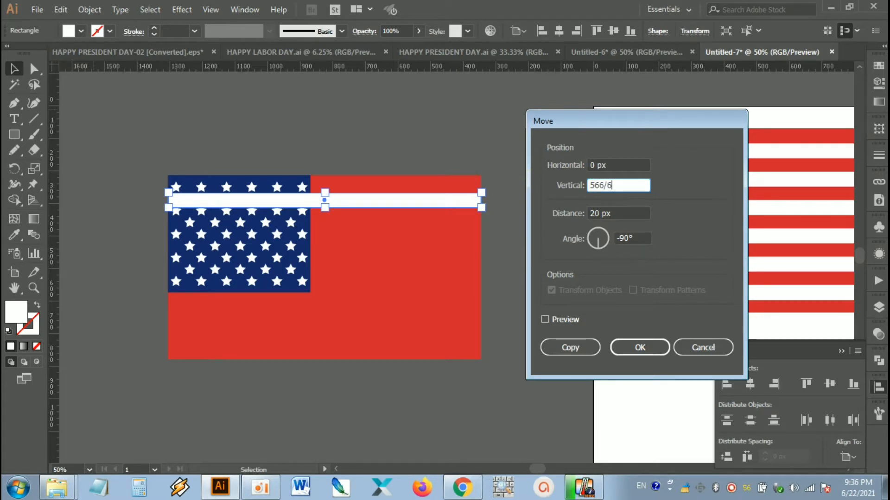
left_click(556, 320)
left_click(556, 320)
left_click(556, 320)
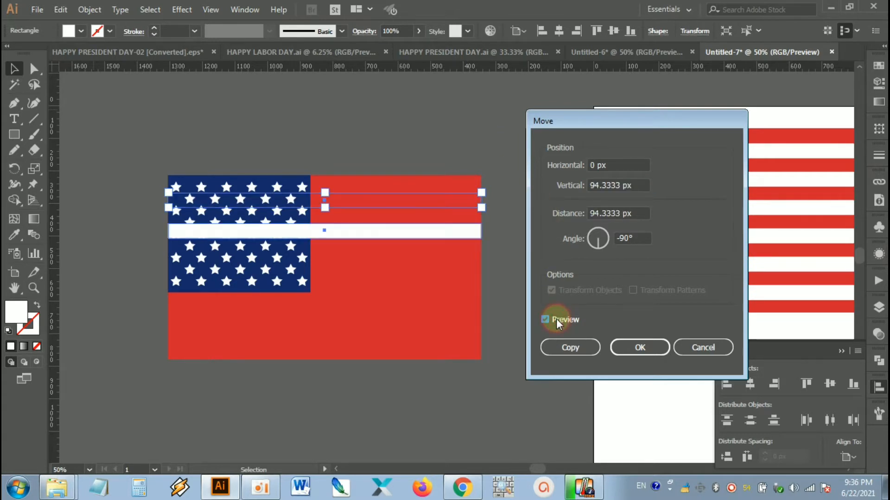
left_click(570, 347)
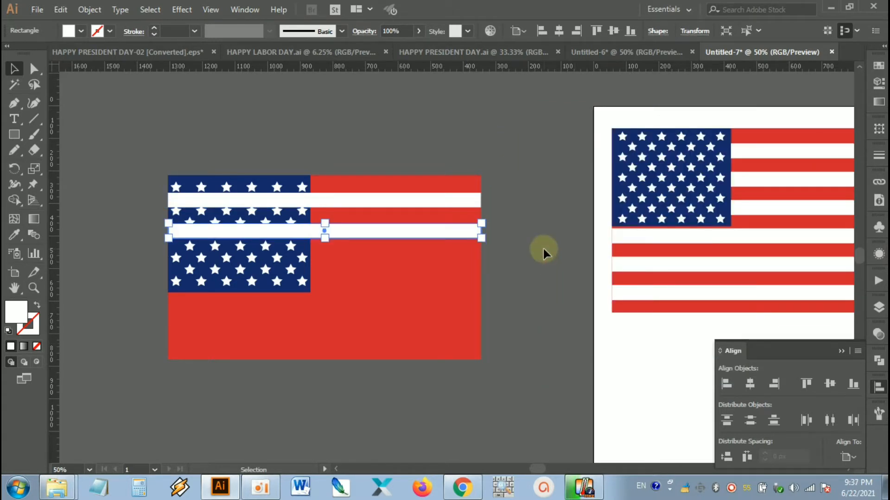
Step: Repeat the stripe copy four more times down the red rectangle to make six white stripes, then deselect
key("a")
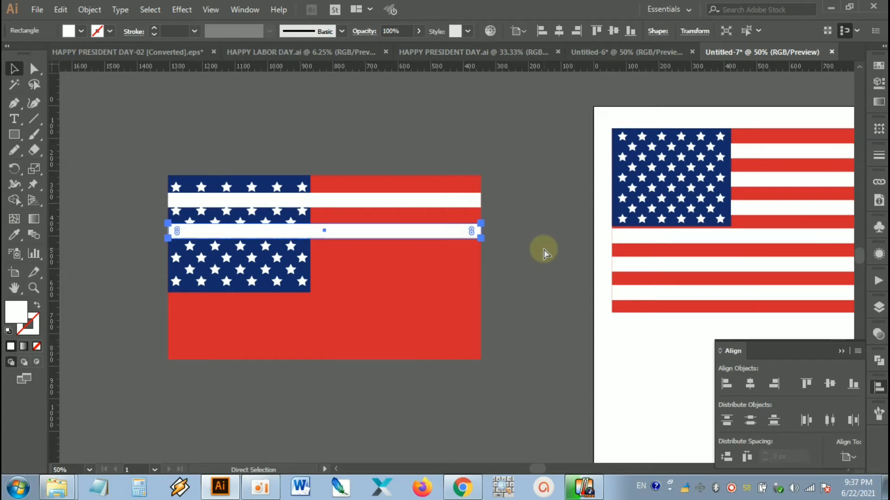
key("ctrl+d")
key("ctrl+d")
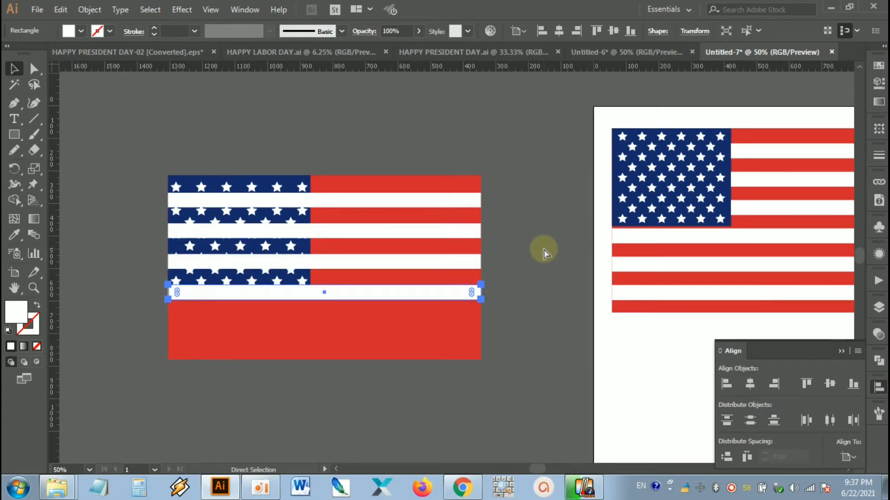
key("ctrl+d")
key("ctrl+d")
key("v")
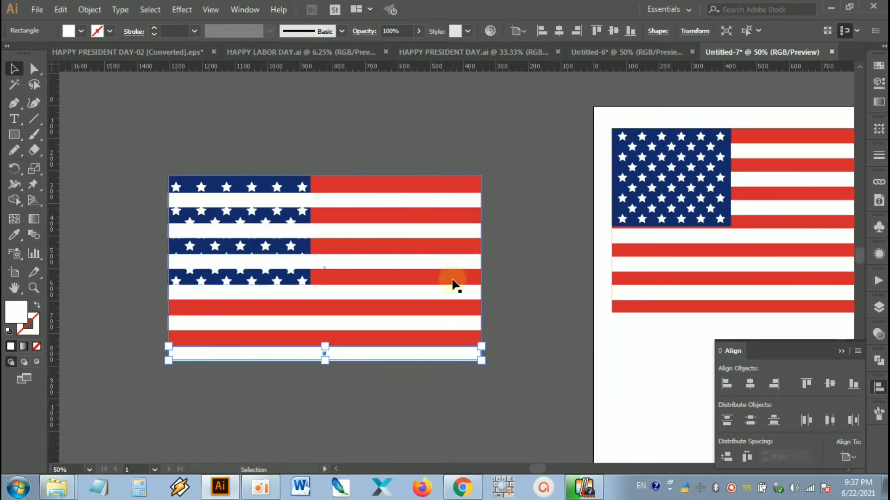
left_click(532, 293)
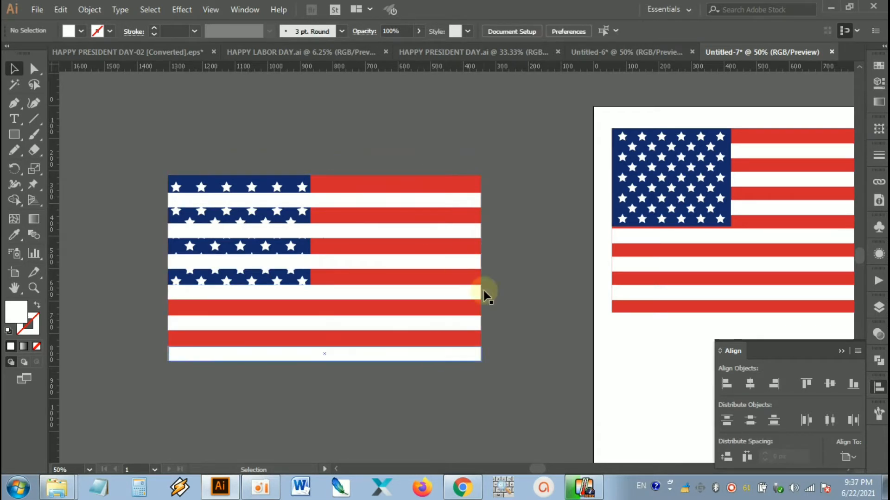
Step: Group the six white stripes, leaving the red rectangle out of the group, then deselect
left_click_drag(513, 142, 407, 386)
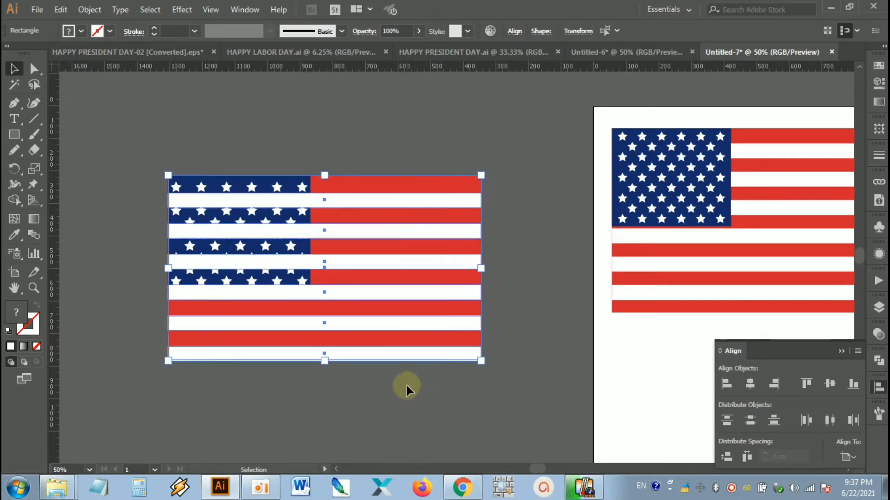
left_click(456, 183, "shift")
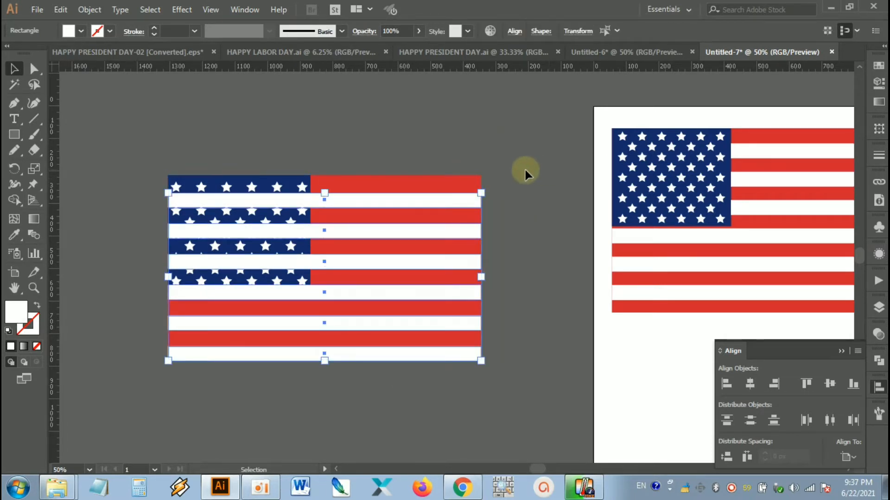
right_click(452, 200)
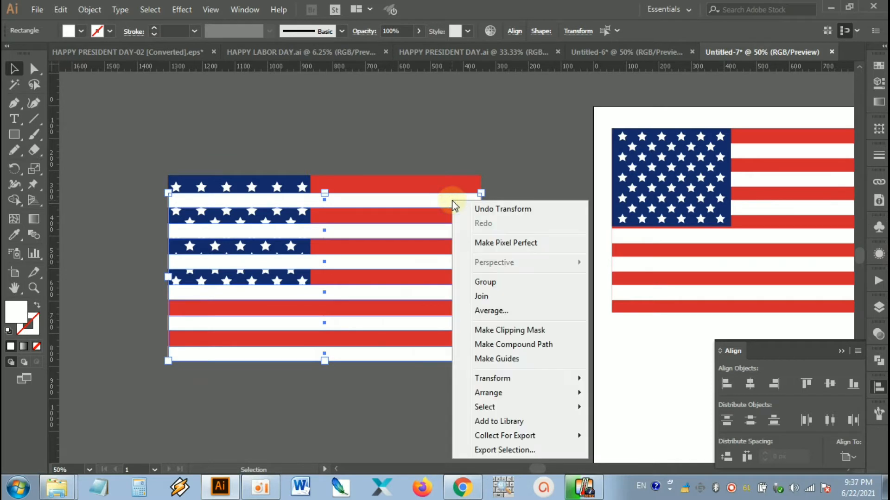
left_click(512, 281)
left_click(513, 204)
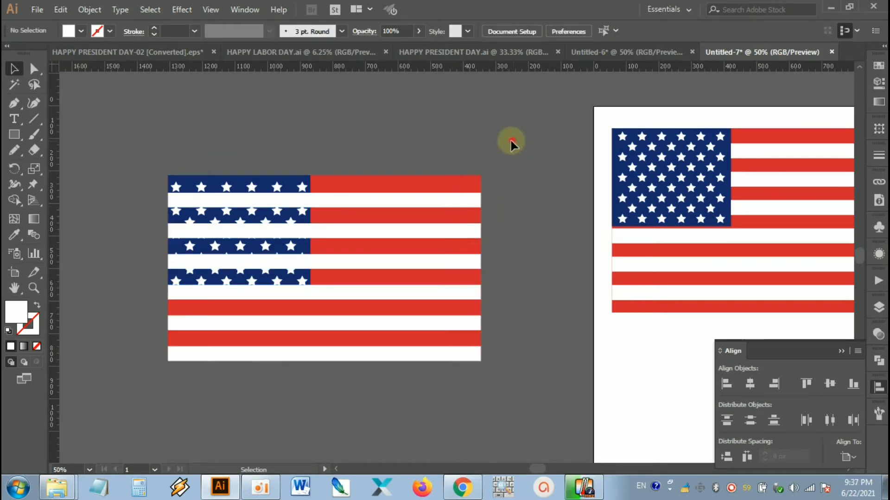
Step: Centre the white stripe group horizontally and vertically on the red rectangle as the key object, then deselect
left_click_drag(449, 271, 433, 293)
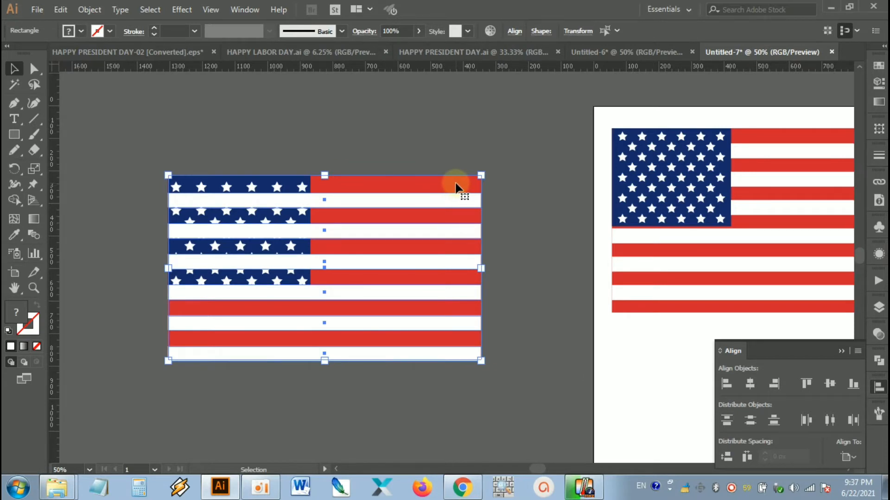
left_click(455, 188)
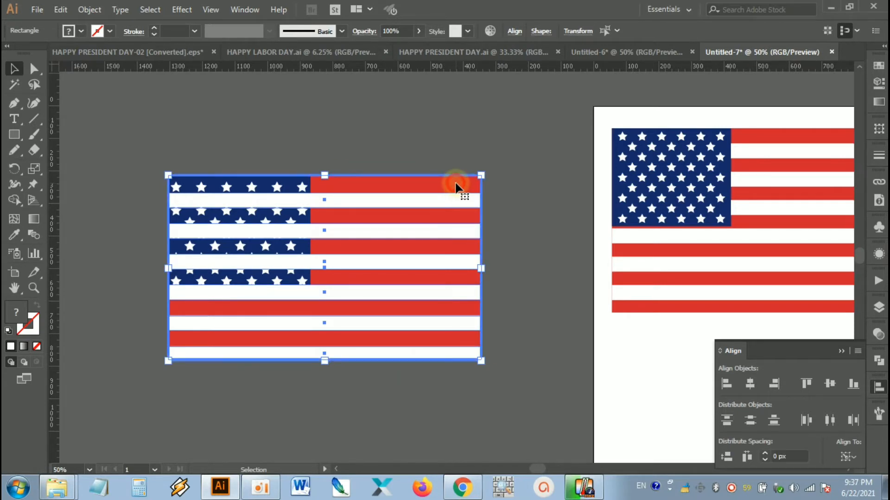
left_click(750, 383)
left_click(749, 383)
left_click(830, 383)
left_click(524, 245)
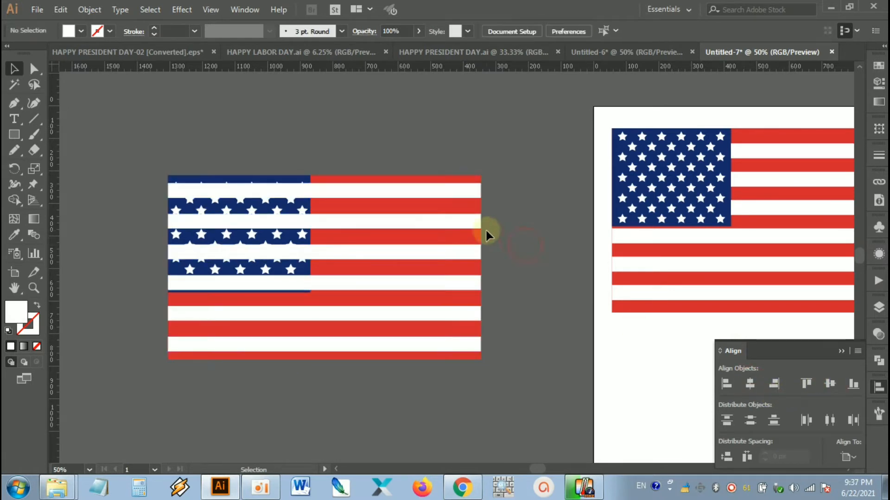
Step: Try to send the white stripe group to the back of the stacking order
scroll(502, 201, "up", 1)
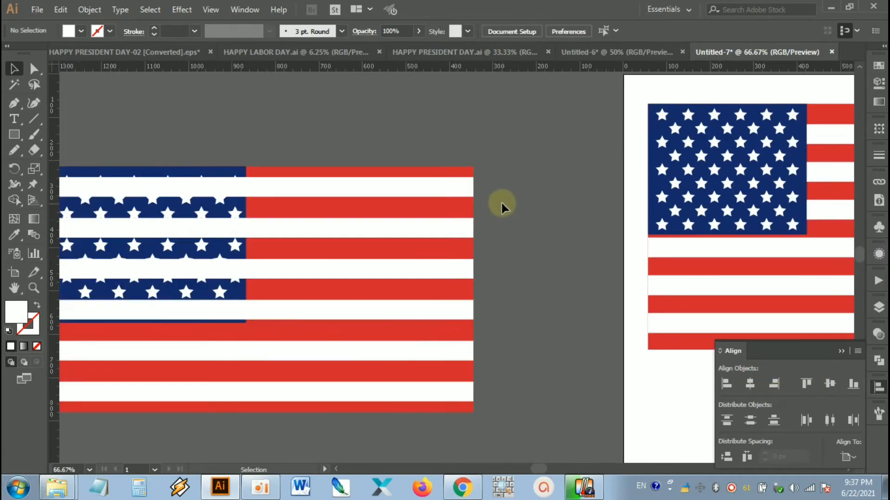
left_click_drag(503, 219, 565, 215)
left_click(524, 186)
left_click(550, 160)
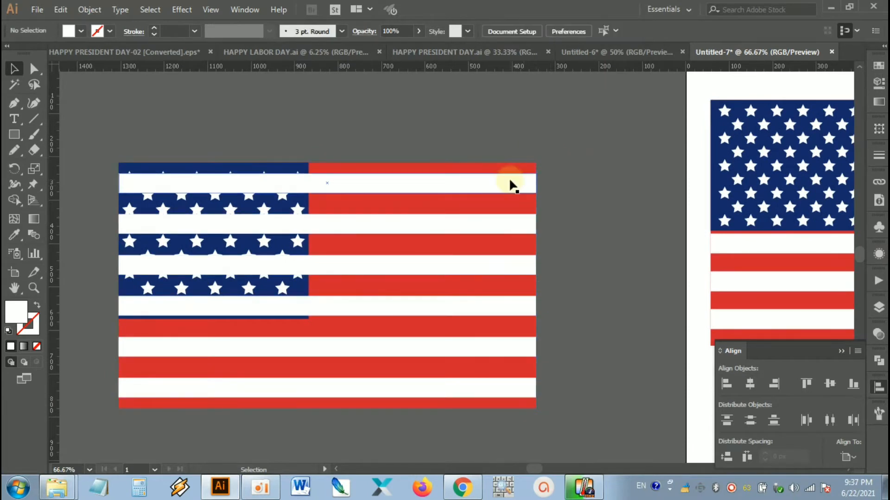
left_click(492, 184)
left_click(492, 185)
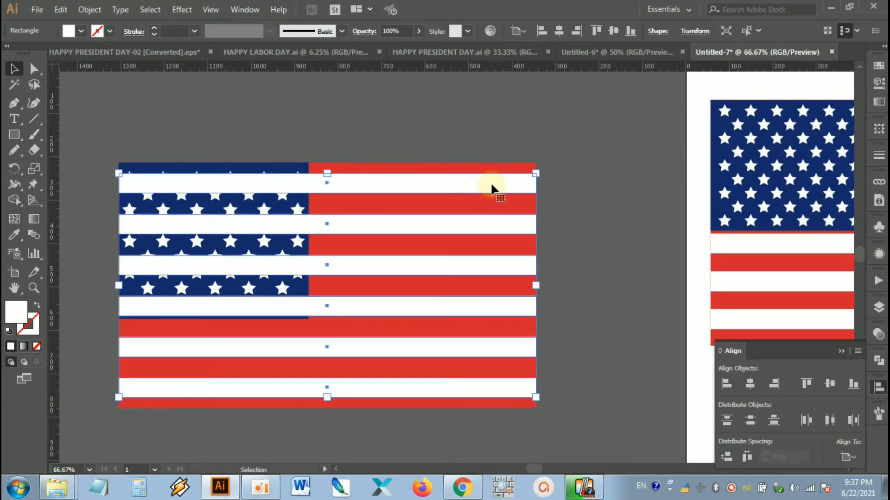
right_click(492, 186)
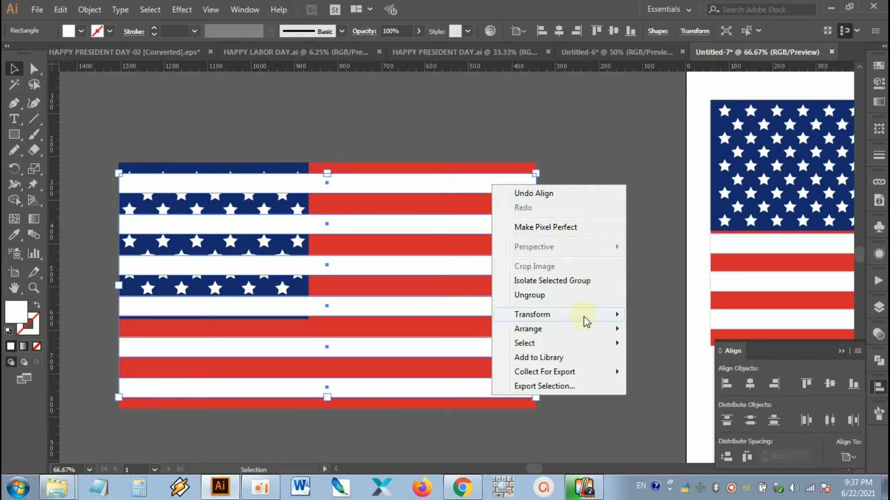
mouse_move(593, 330)
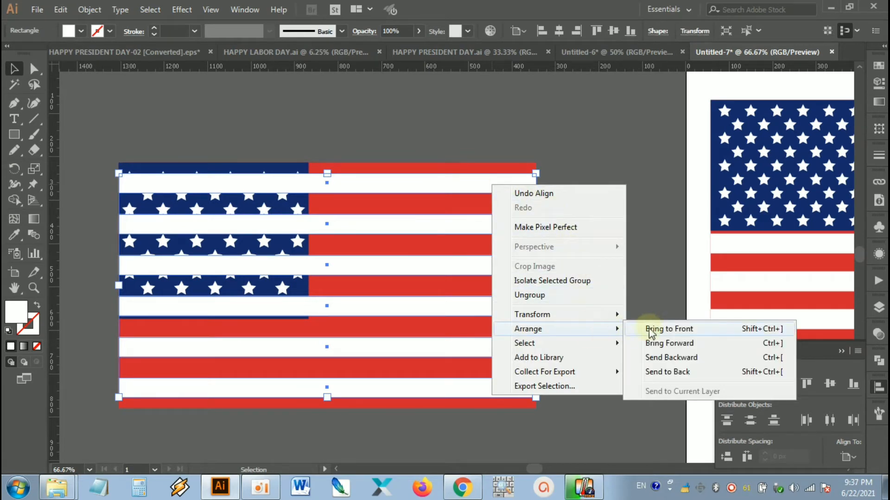
left_click(659, 371)
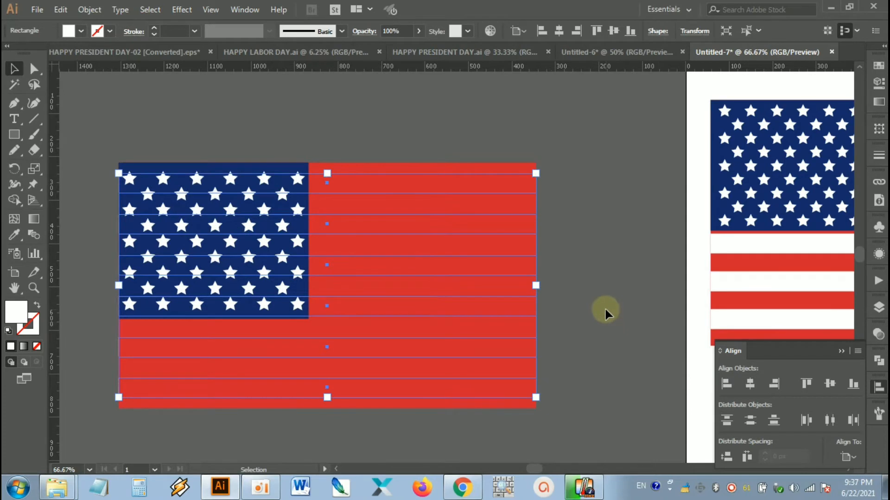
key("ctrl+z")
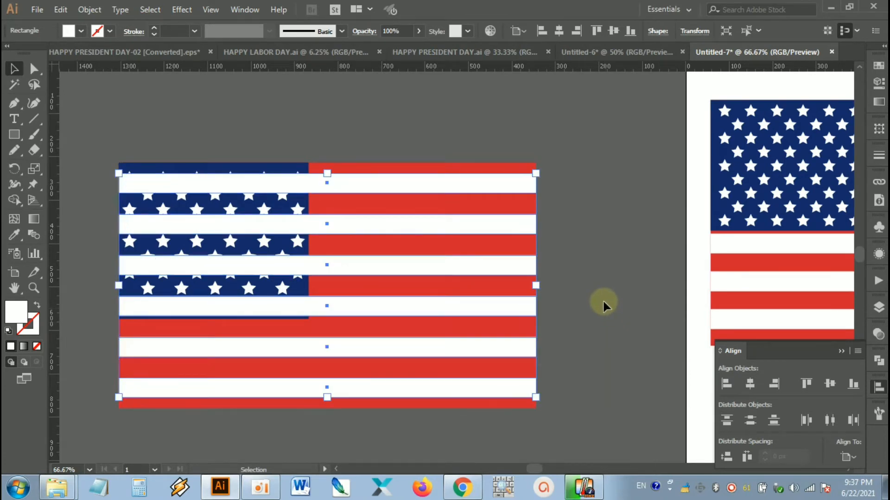
Step: Send the white stripe group backward one level so it sits behind the blue star field, then deselect
right_click(490, 176)
mouse_move(585, 321)
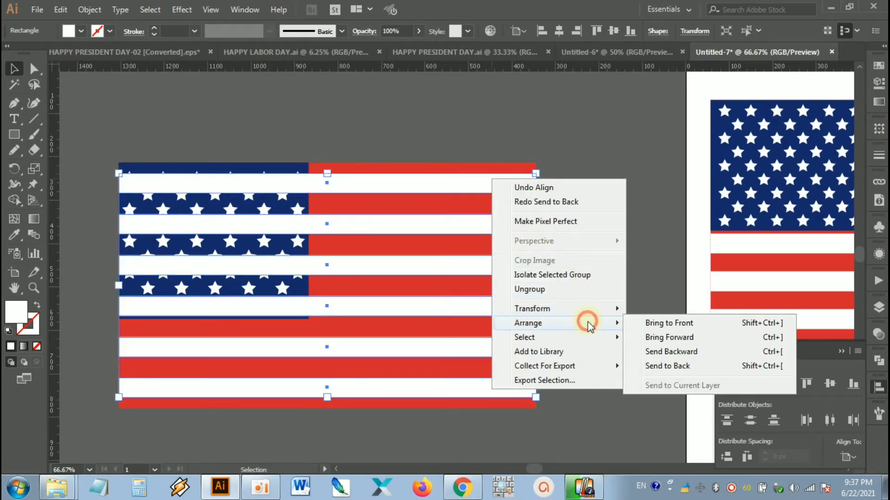
left_click(663, 352)
left_click(563, 143)
left_click_drag(562, 144, 480, 325)
left_click(581, 255)
scroll(581, 254, "down", 2)
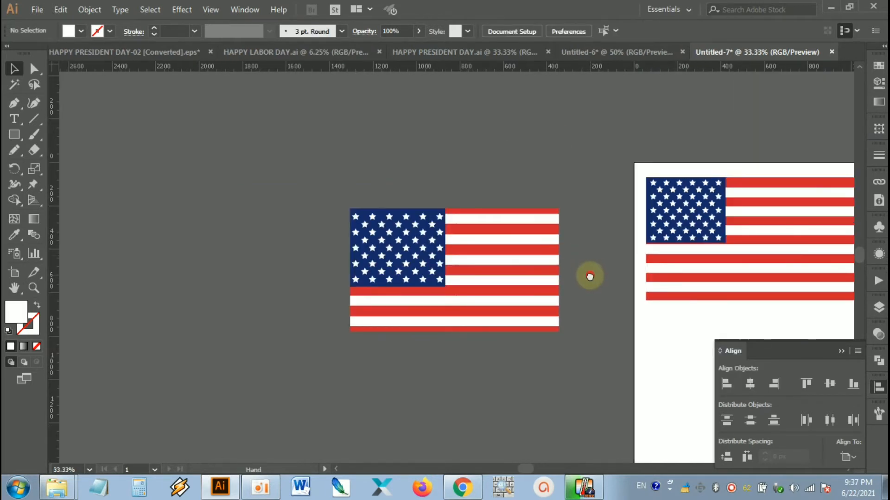
scroll(585, 239, "up", 1)
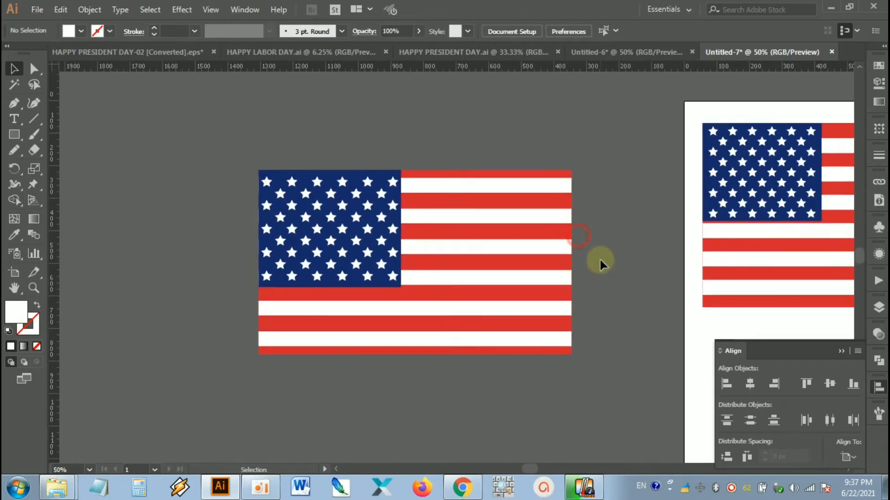
Step: Group the star field, white stripes and red rectangle into one flag object
left_click_drag(607, 121, 216, 377)
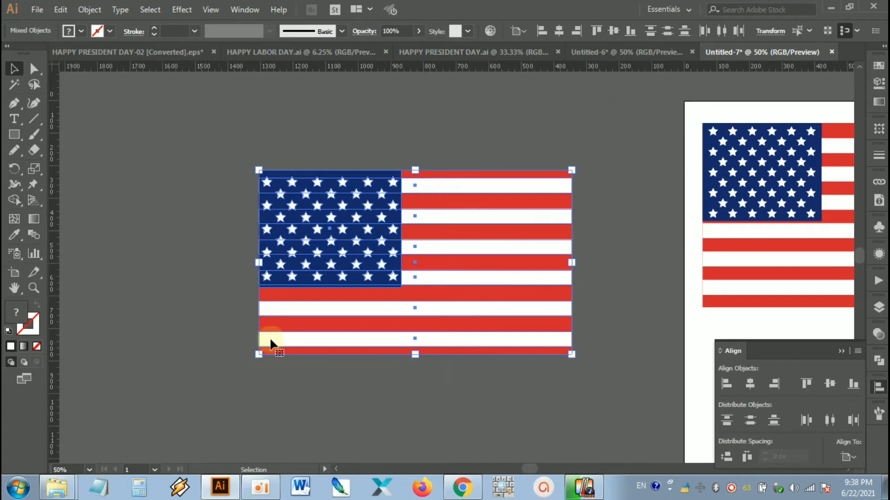
right_click(326, 235)
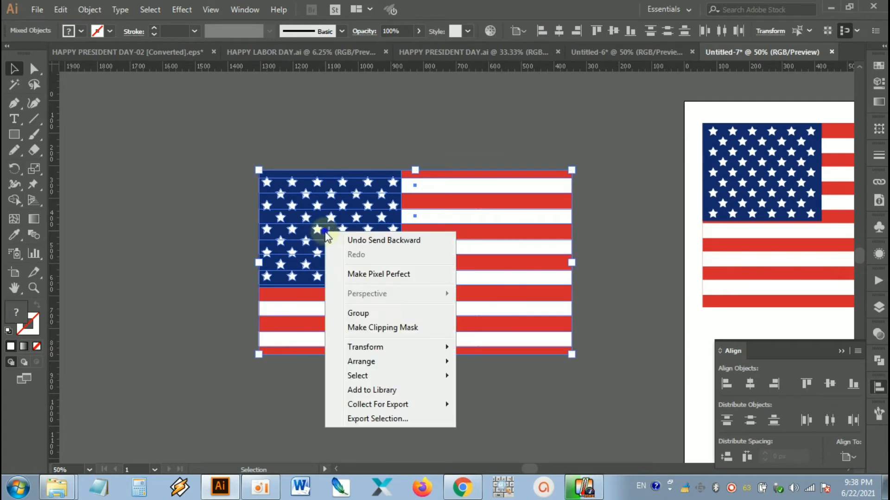
left_click(356, 312)
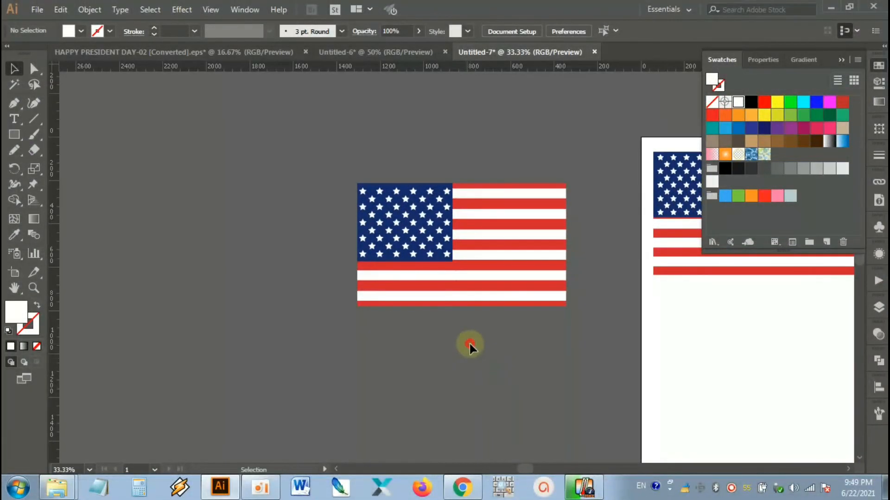
Step: Switch to the HAPPY PRESIDENT DAY-02 [Converted].eps document
scroll(591, 270, "up", 2)
left_click_drag(592, 269, 655, 304)
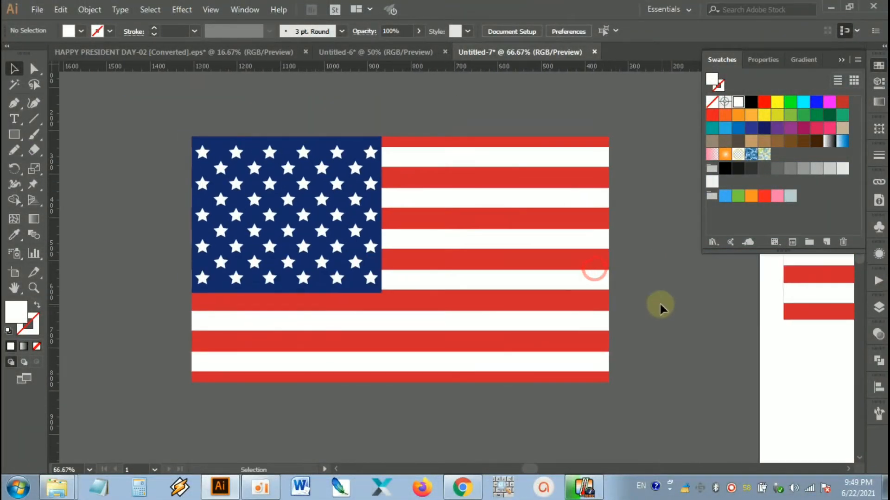
left_click(564, 241)
left_click(646, 199)
left_click(159, 52)
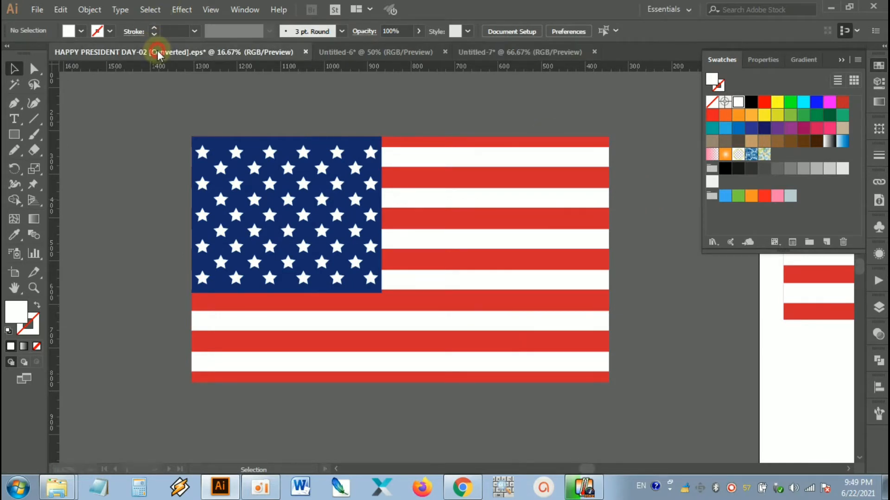
Step: Check the waving flag artwork in the Presidents' Day banner, deselect it, and switch back to the Untitled-7 document
left_click(558, 223)
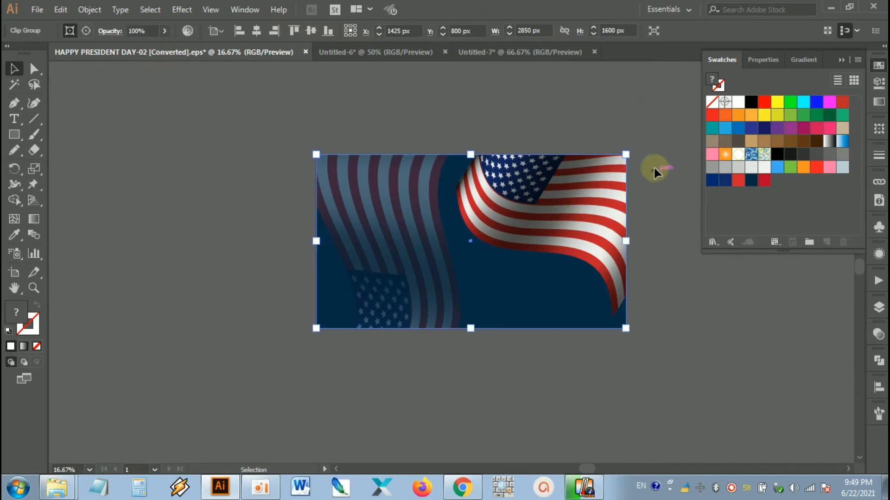
left_click(656, 166)
left_click(529, 53)
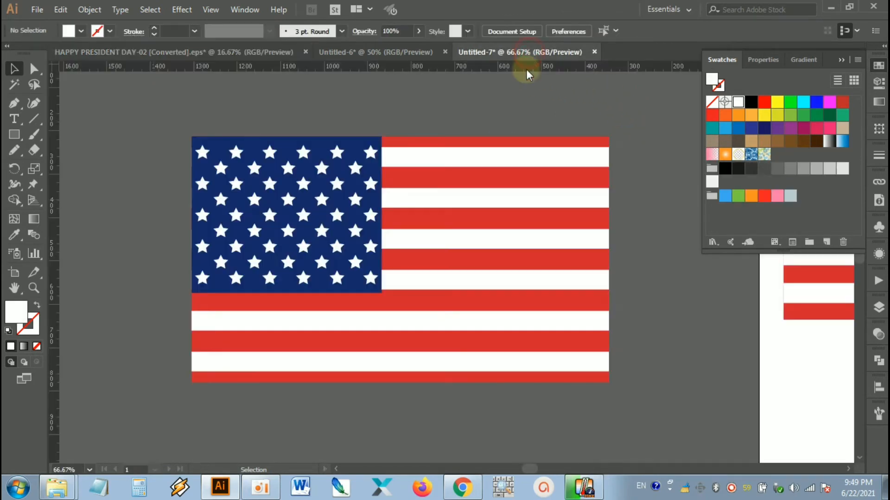
Step: Start an Envelope Distort warp on the flat flag group with the Flag style in horizontal orientation
scroll(628, 131, "down", 1)
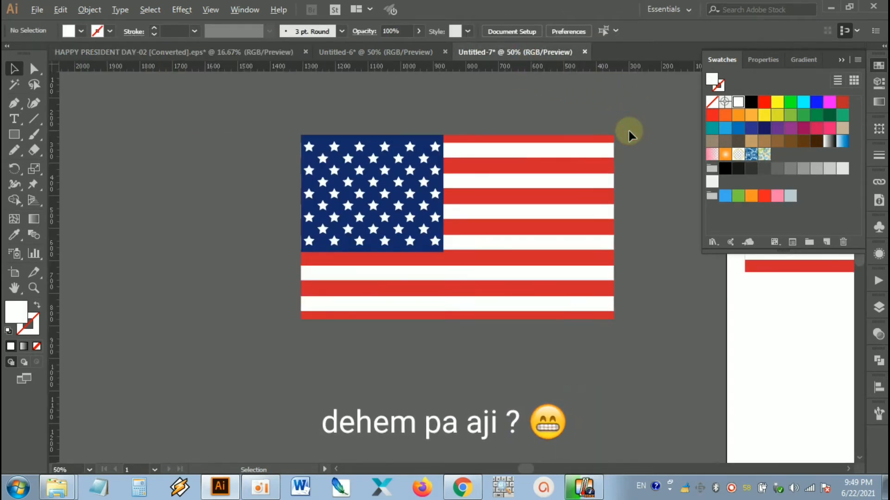
left_click_drag(629, 131, 655, 164)
left_click(588, 188)
left_click(591, 135)
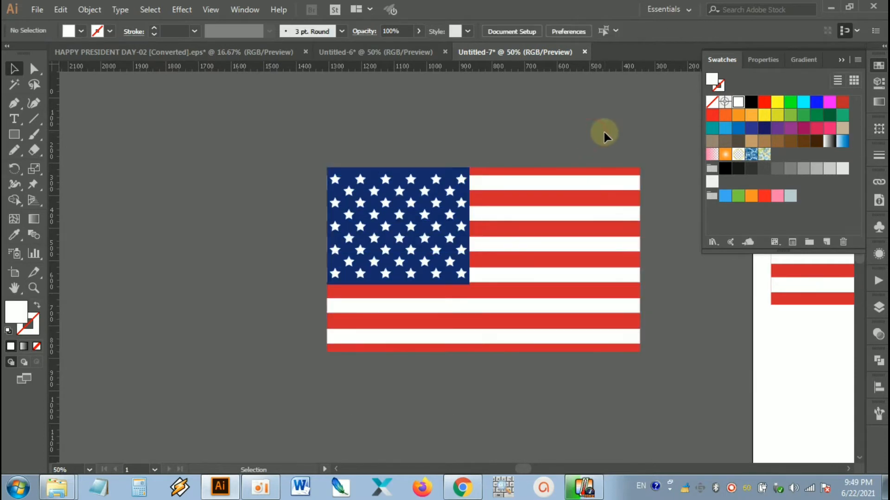
left_click(539, 223)
left_click(554, 139)
left_click(496, 307)
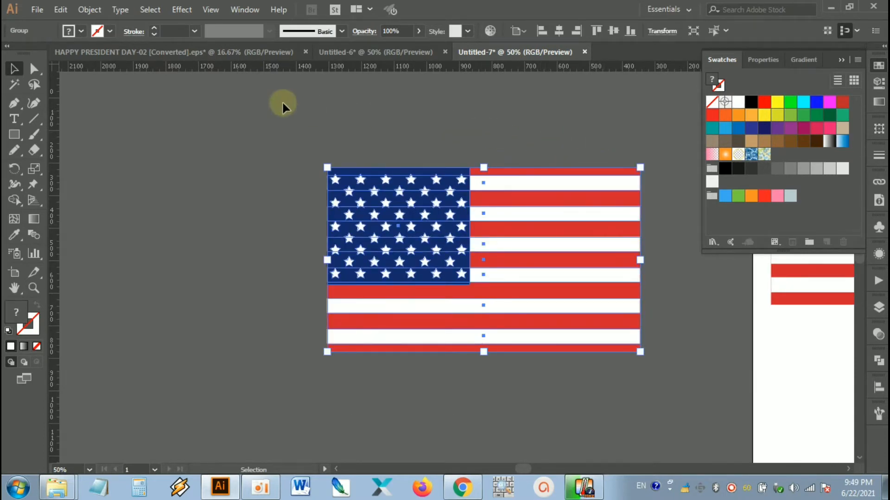
left_click(98, 10)
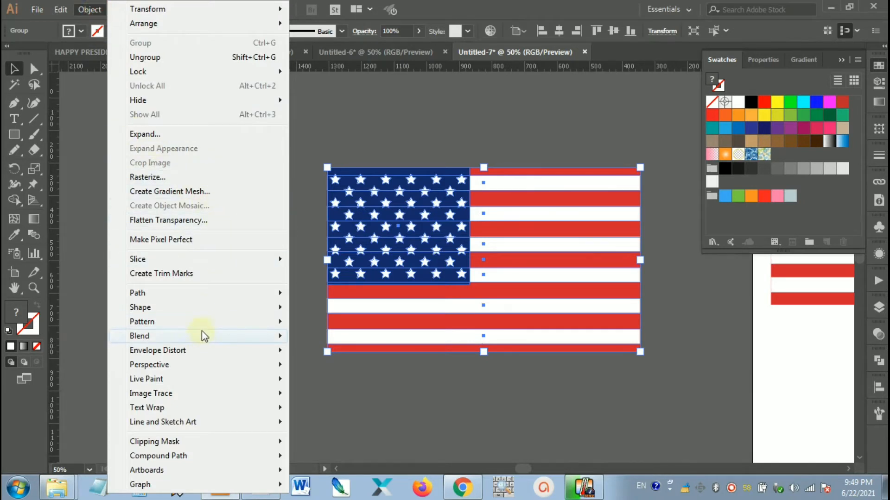
mouse_move(146, 350)
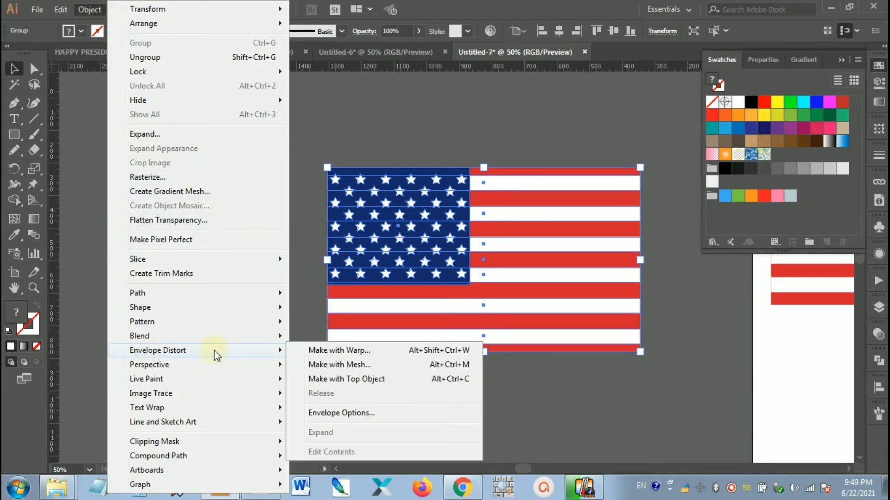
left_click(312, 350)
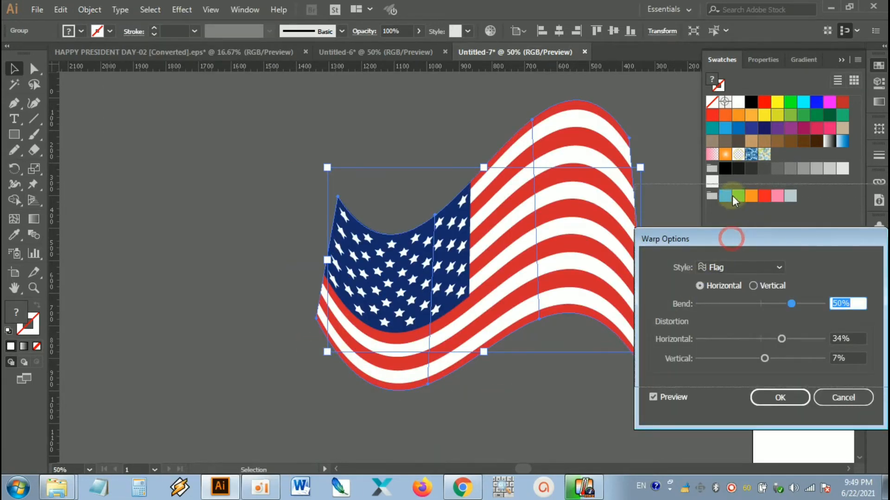
left_click_drag(732, 234, 732, 191)
left_click(741, 225)
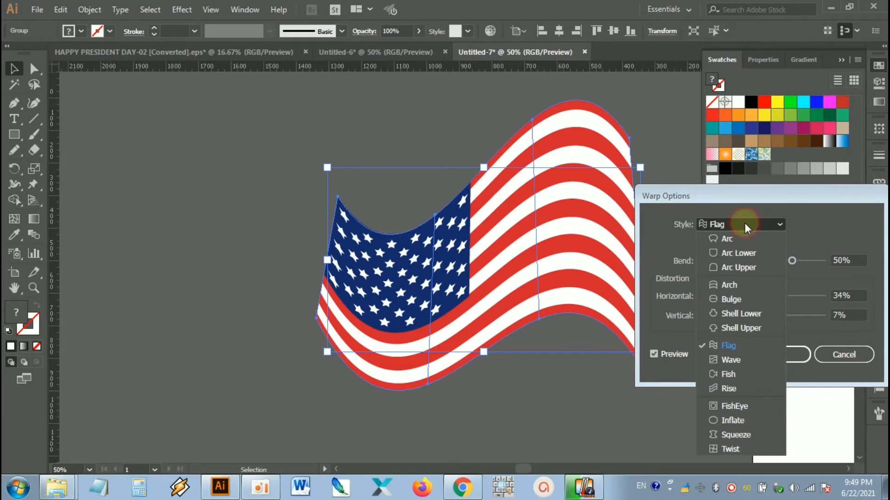
left_click(727, 343)
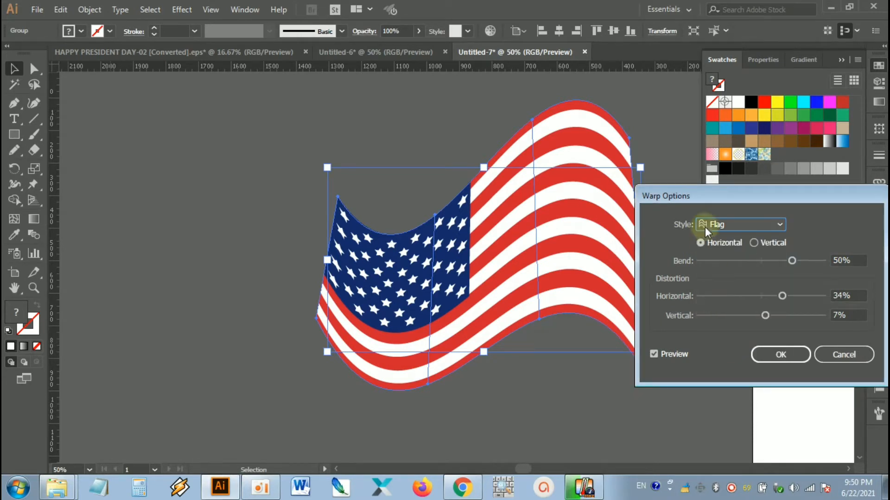
Step: Set the warp to 44% bend, 40% horizontal and 4% vertical distortion, and apply it to the flag
left_click_drag(731, 201, 690, 151)
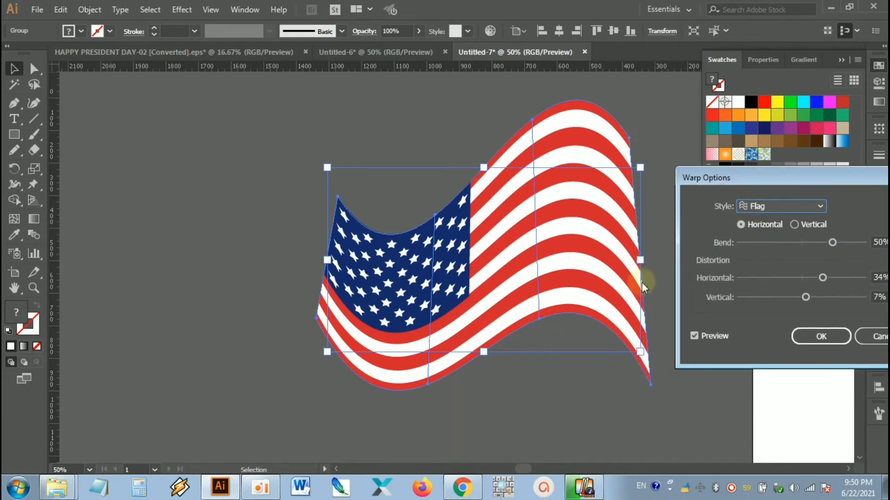
left_click_drag(759, 175, 744, 171)
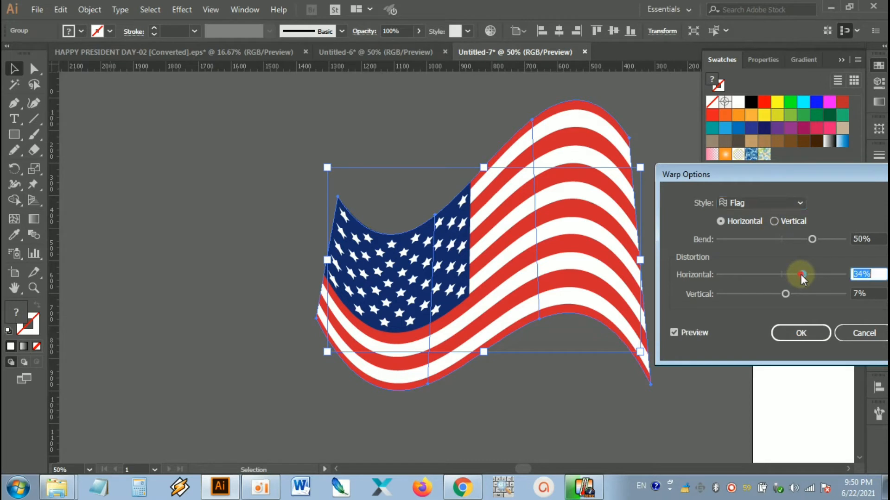
mouse_move(802, 275)
left_mouse_down()
mouse_move(813, 275)
mouse_move(804, 273)
left_mouse_up()
mouse_move(811, 239)
left_mouse_down()
mouse_move(798, 238)
mouse_move(808, 239)
left_mouse_up()
left_click_drag(802, 274, 806, 273)
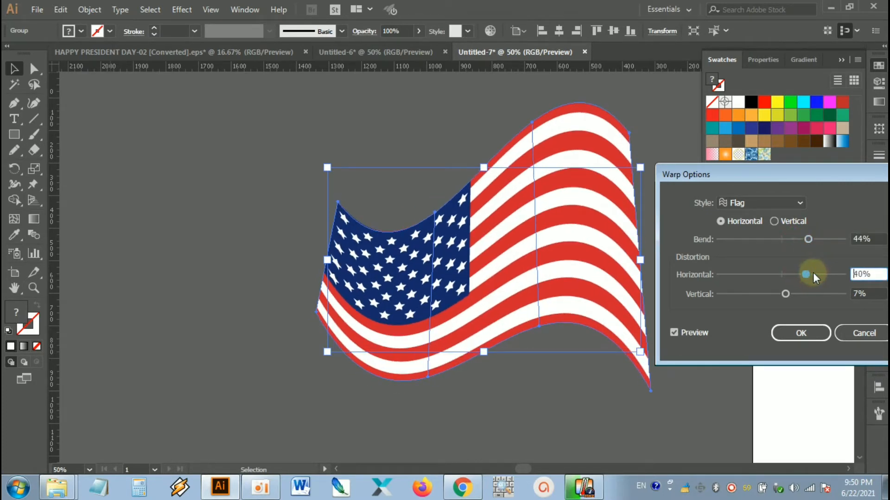
left_click_drag(787, 294, 782, 293)
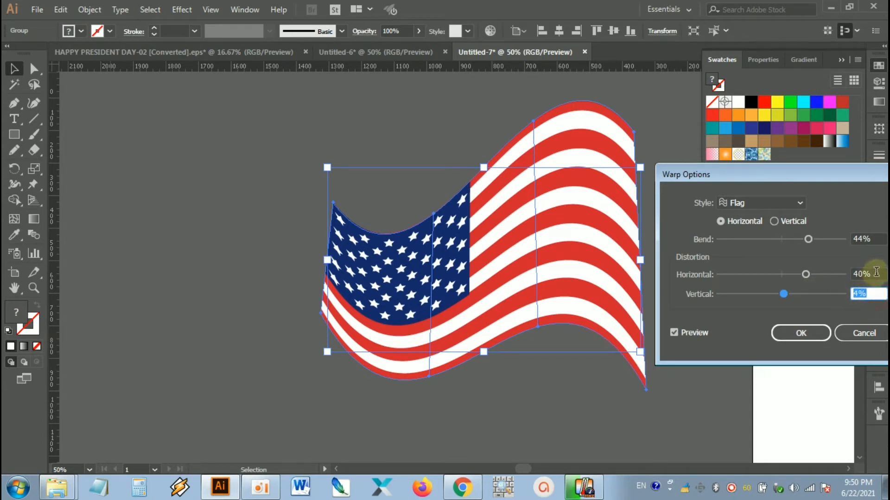
left_click(853, 274)
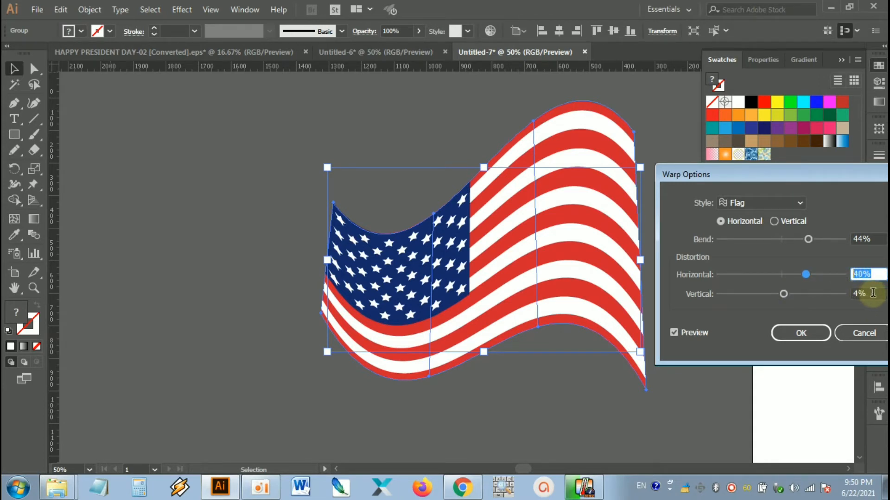
left_click(855, 293)
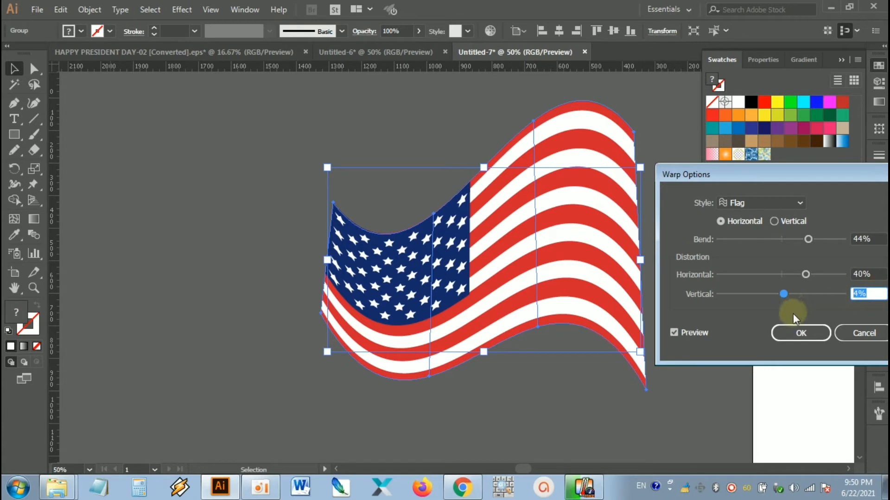
left_click(694, 331)
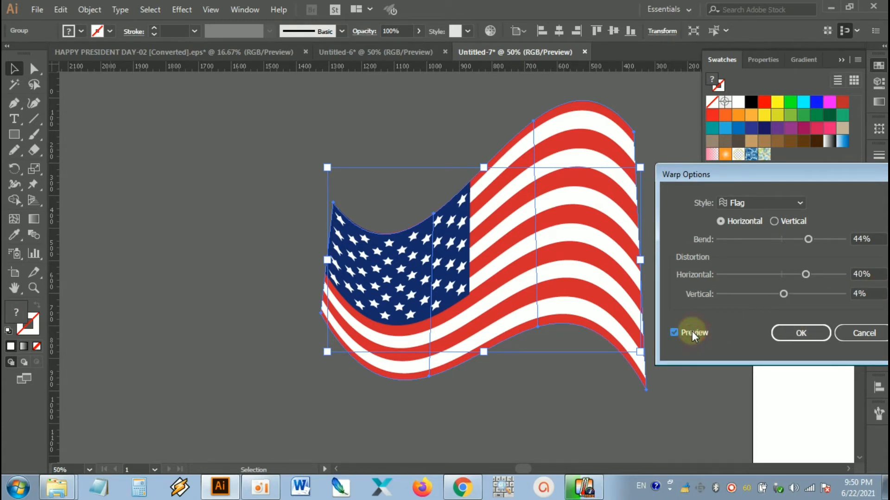
left_click(691, 331)
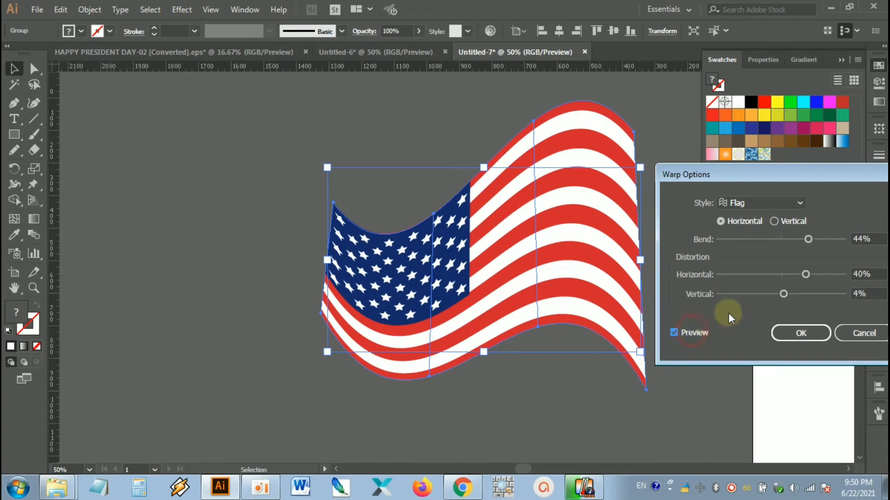
left_click(800, 334)
Step: Move the warped flag left on the pasteboard, farther from the artboard, and deselect it
left_click(694, 297)
left_click_drag(583, 276, 482, 278)
left_click(619, 213)
left_click(472, 214)
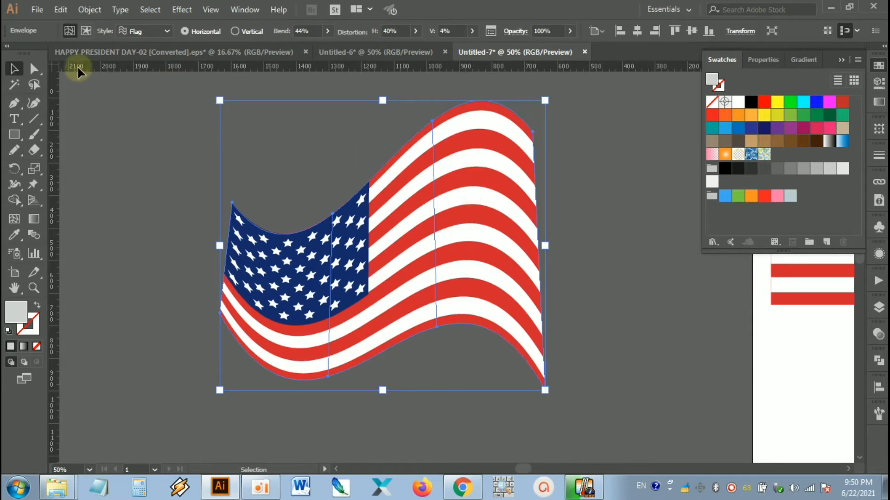
left_click(165, 123)
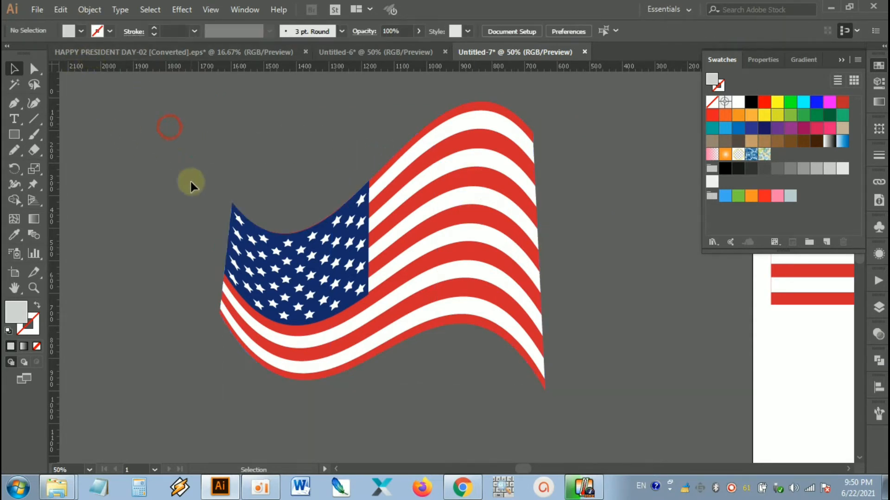
Step: Expand the warped flag's object and fill, and shift the expanded flag slightly farther left
left_click(308, 258)
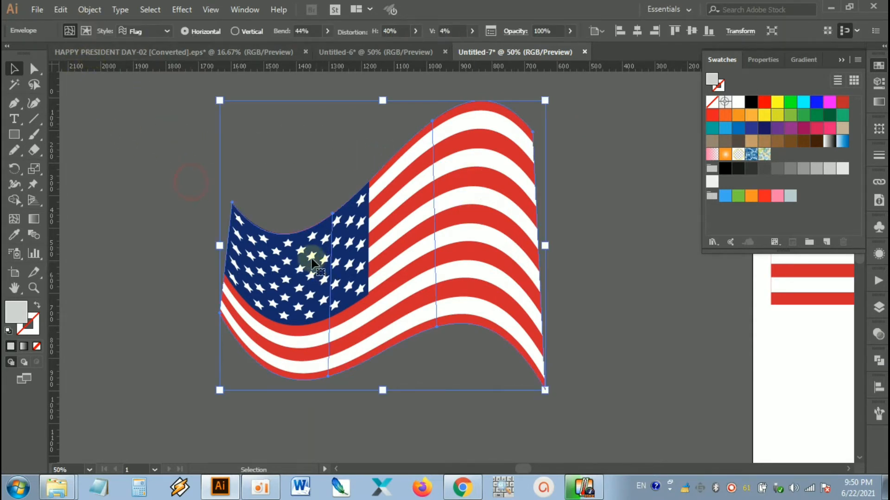
left_click(90, 10)
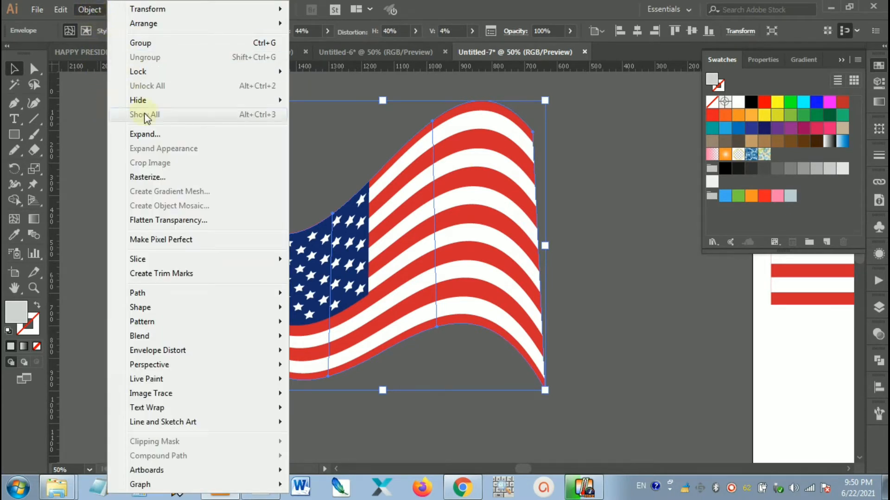
left_click(146, 134)
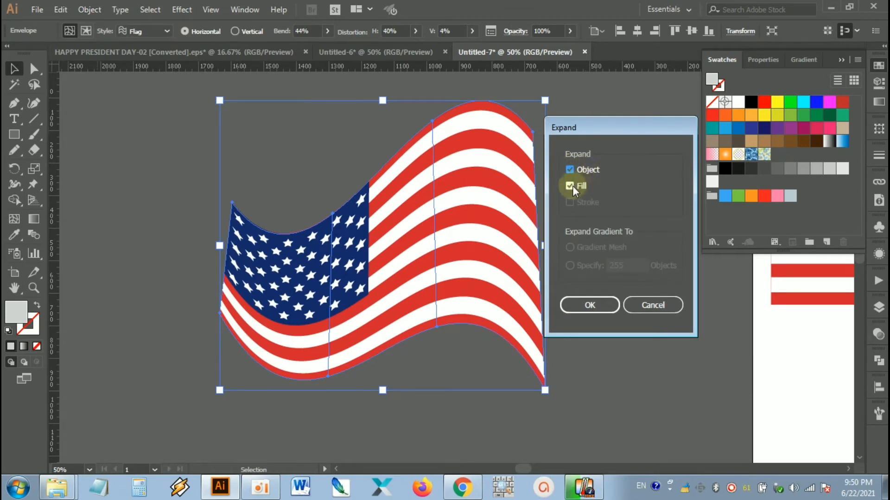
left_click(588, 305)
left_click(602, 250)
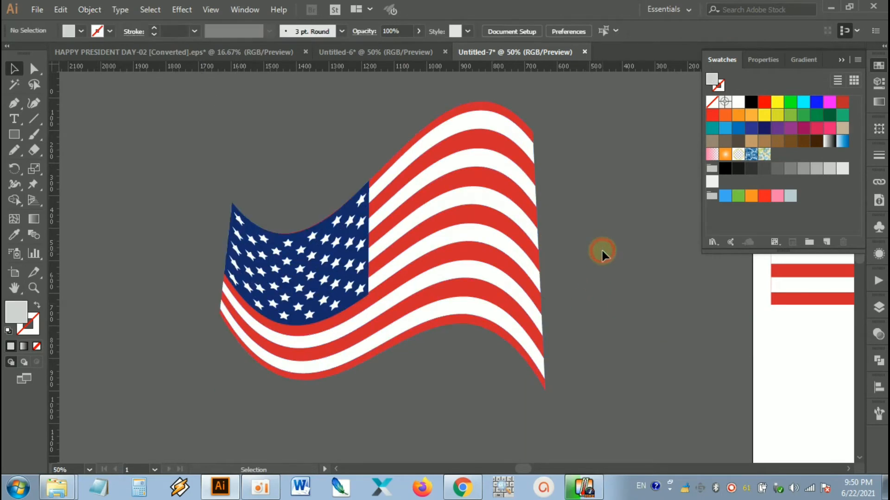
left_click_drag(494, 263, 452, 264)
left_click(602, 220)
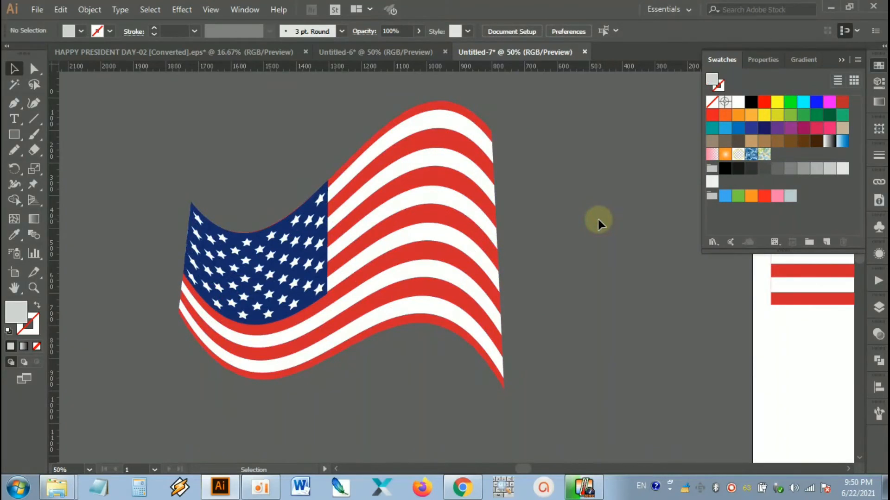
scroll(584, 251, "left", 2)
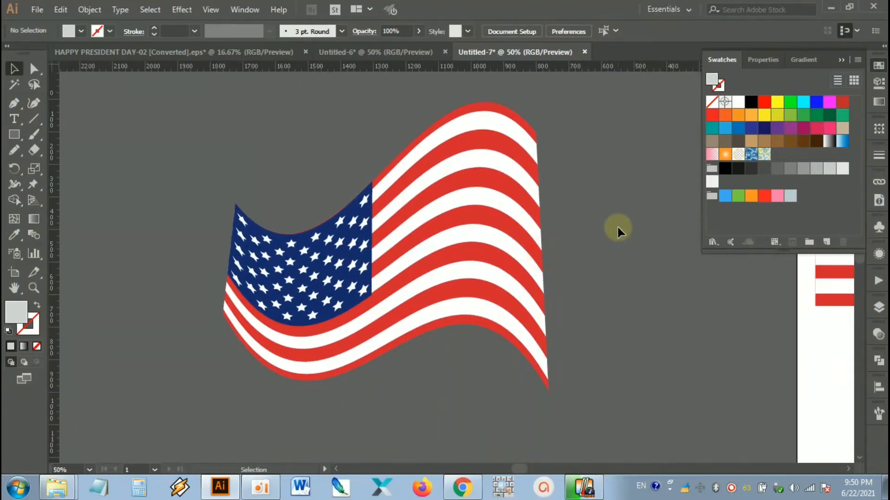
Step: Copy the expanded flag and paste the duplicate directly in front of it, then deselect
left_click(487, 193)
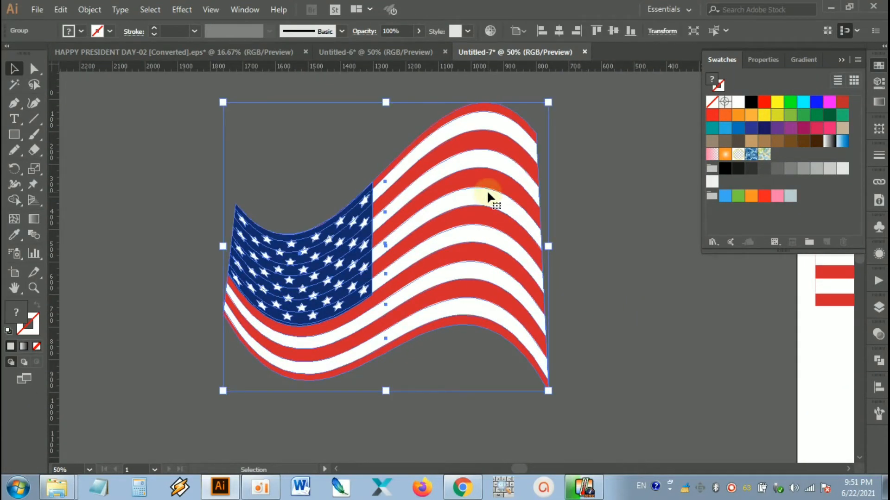
left_click(88, 10)
mouse_move(66, 14)
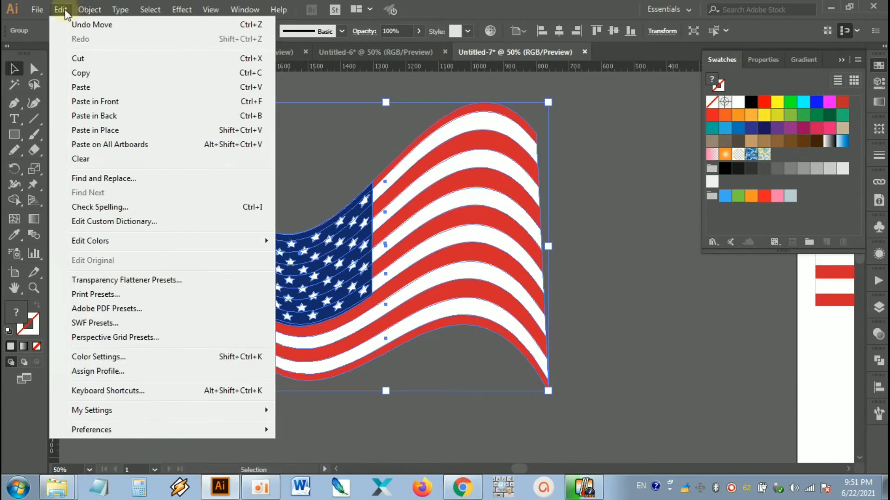
left_click(59, 10)
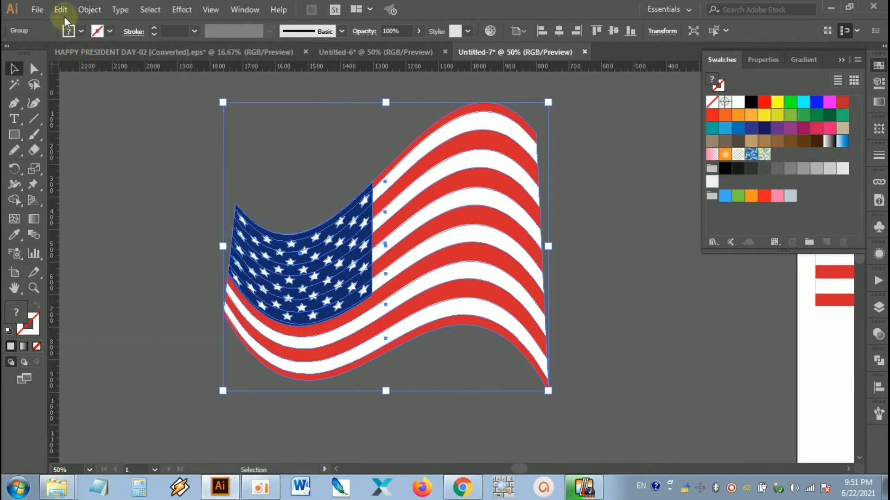
left_click(62, 11)
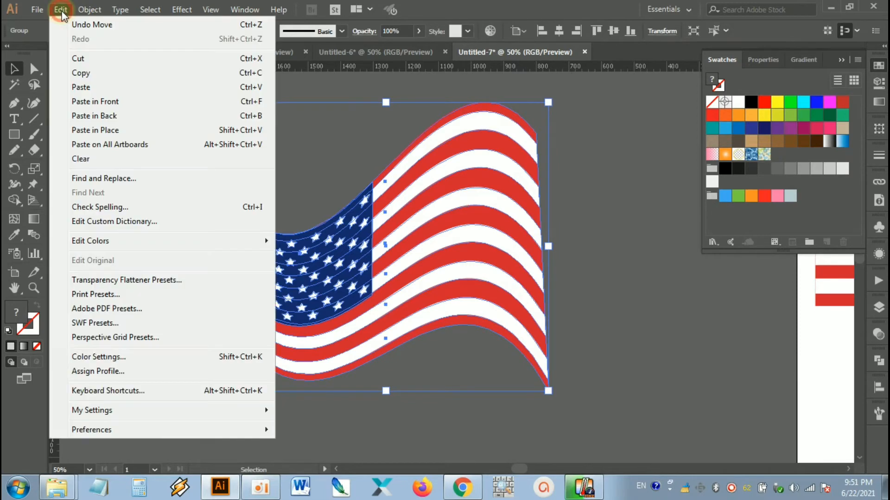
left_click(109, 102)
left_click(565, 216)
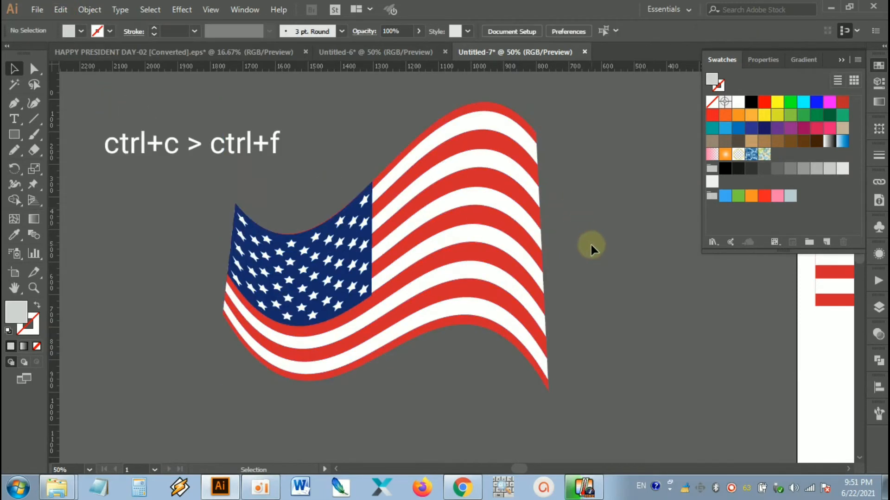
Step: Move the front copy of the waving flag down and to the right of the original
left_click_drag(598, 261, 565, 233)
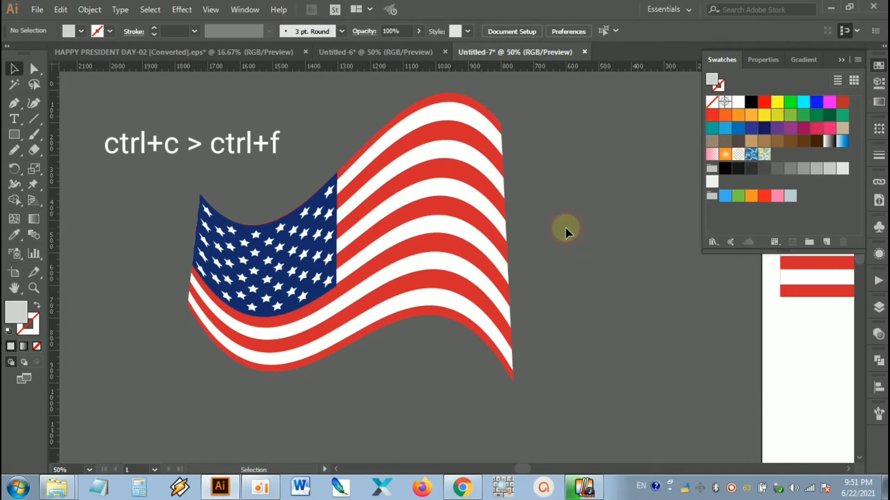
left_click(454, 207)
left_click_drag(433, 222, 586, 298)
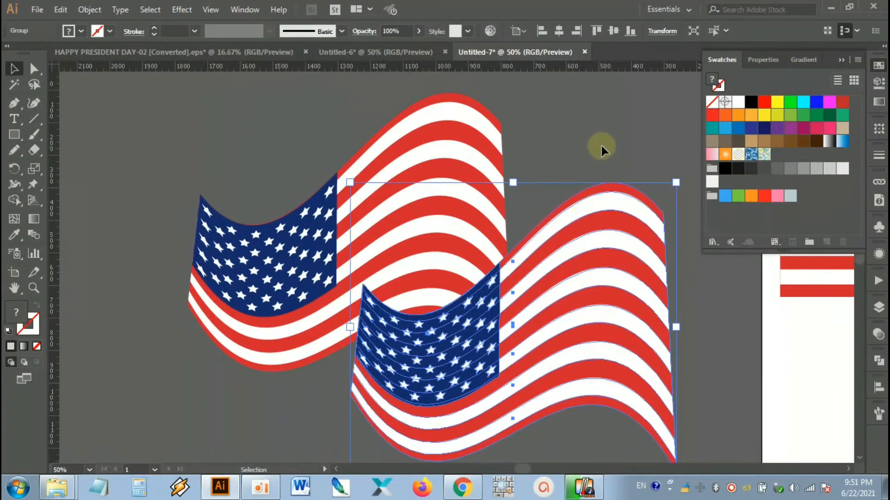
Step: Unite the copied flag's shapes into a single silhouette with Pathfinder, then deselect
left_click(878, 360)
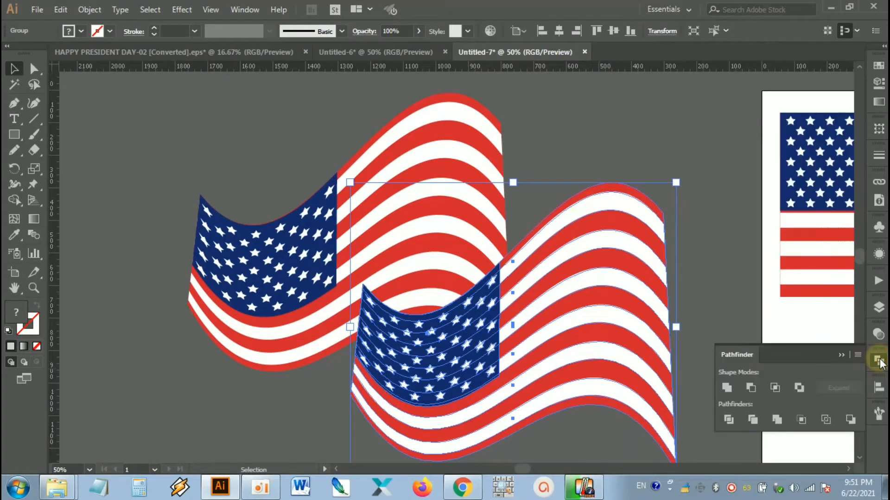
left_click(730, 387)
left_click(711, 285)
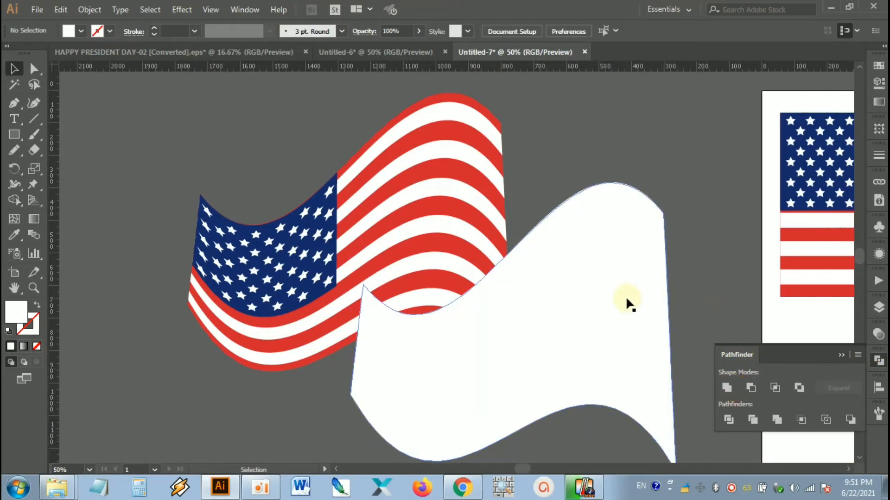
Step: Move the white silhouette over the original waving flag, align the two shapes, and deselect them
left_click_drag(626, 299, 439, 200)
left_click(585, 166)
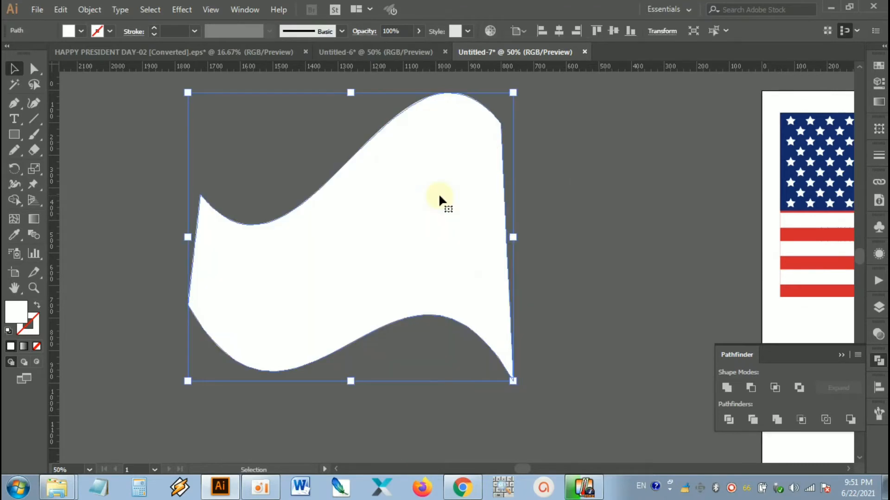
left_click(551, 162)
left_click_drag(552, 153, 451, 237)
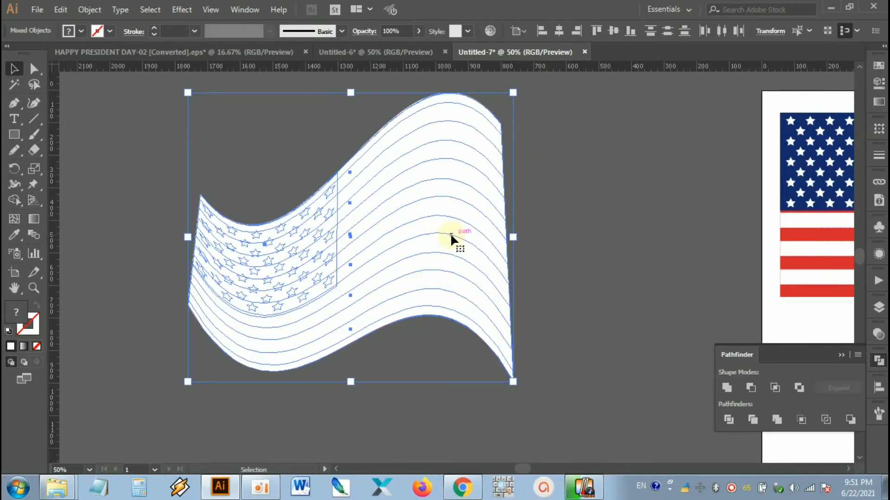
left_click_drag(546, 143, 420, 254)
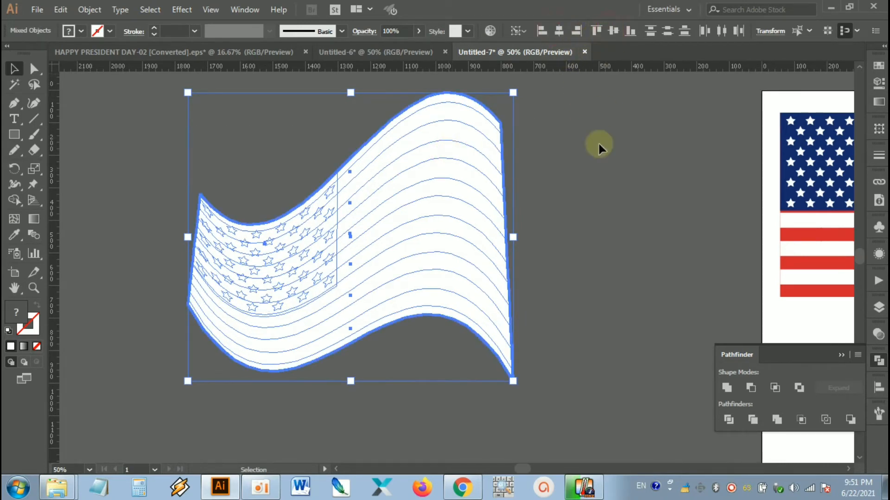
left_click(599, 171)
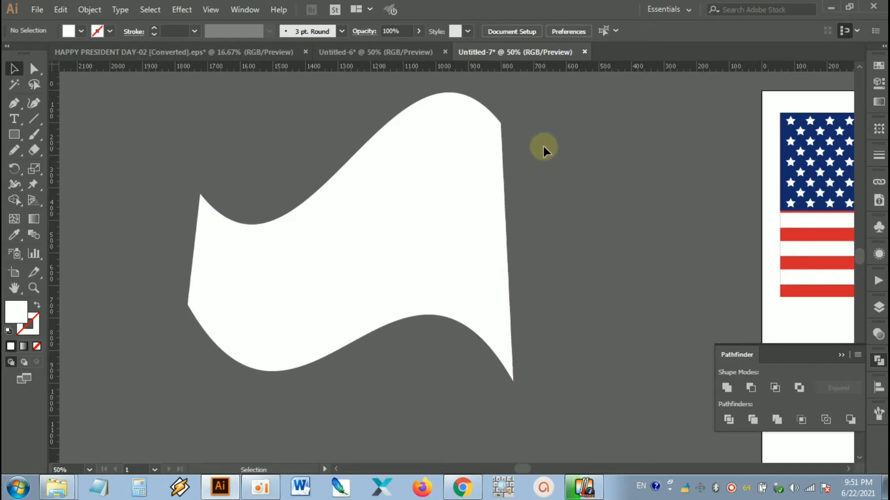
Step: Set the white silhouette's blending mode to Multiply
left_click(431, 182)
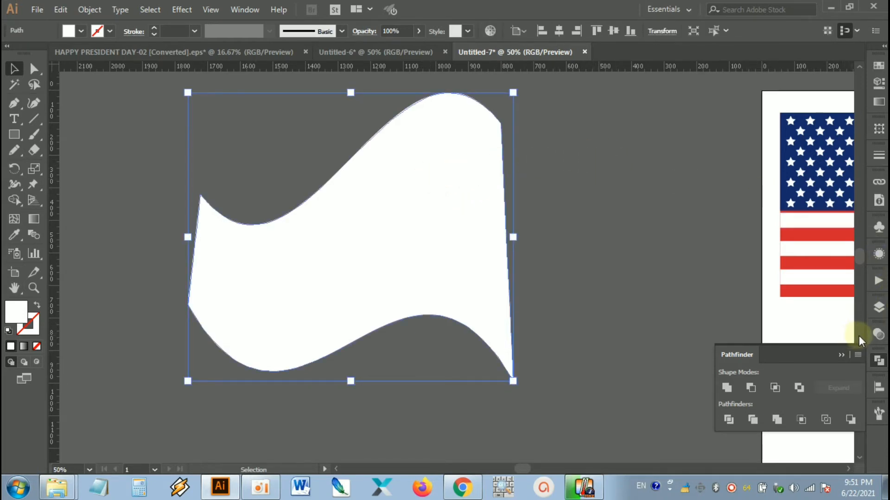
left_click(877, 338)
left_click(760, 348)
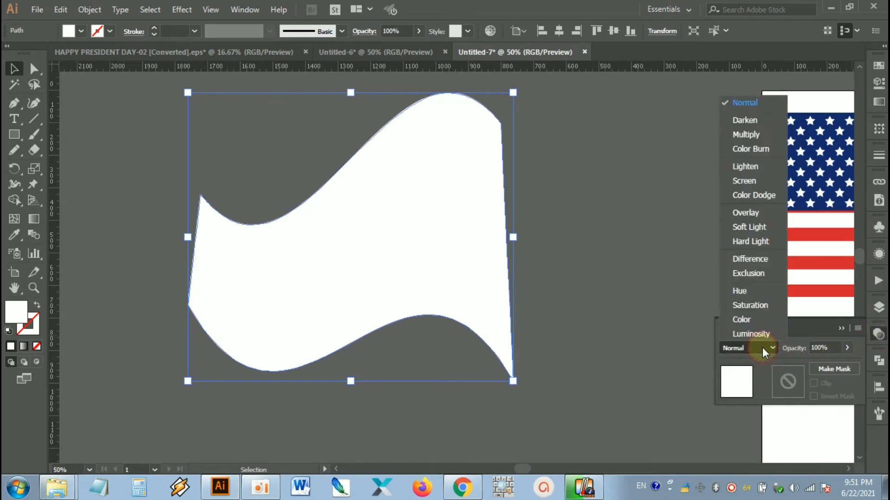
left_click(742, 136)
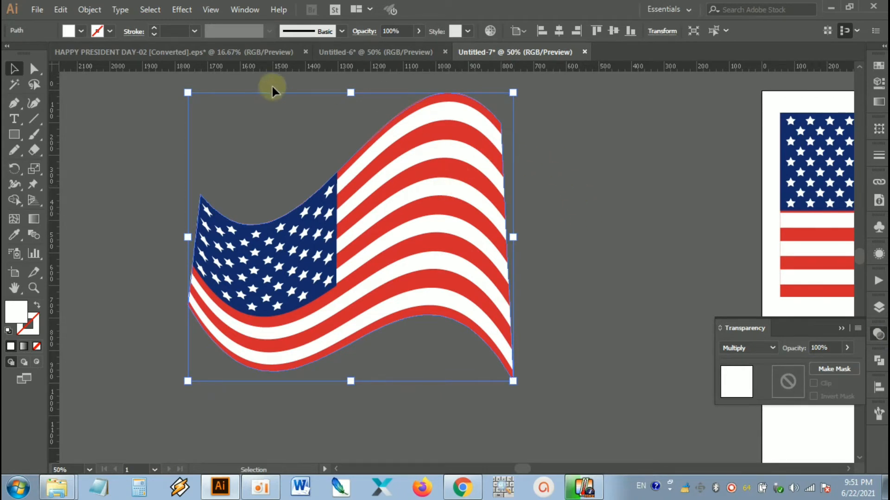
Step: Create a gradient mesh on the silhouette with 3 rows, 7 columns, Flat appearance and 100% highlight, then deselect it
left_click(91, 11)
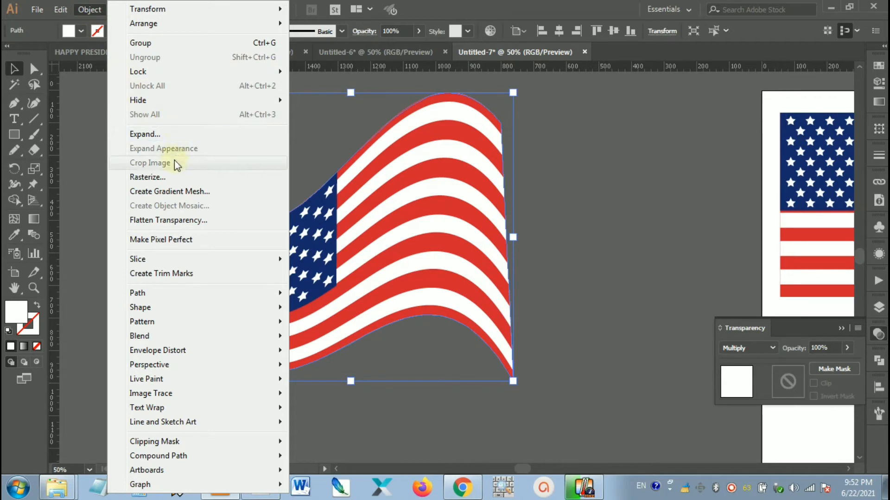
left_click(170, 192)
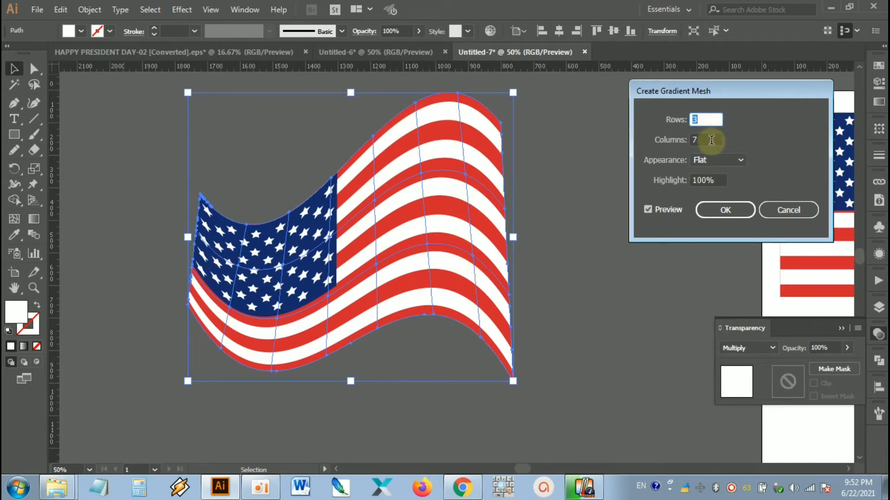
scroll(711, 140, "down", 1)
scroll(712, 140, "up", 1)
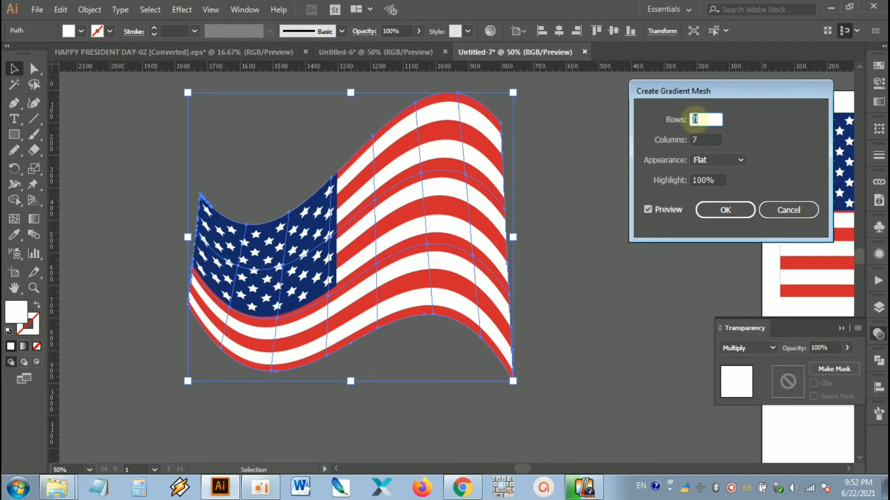
left_click(722, 211)
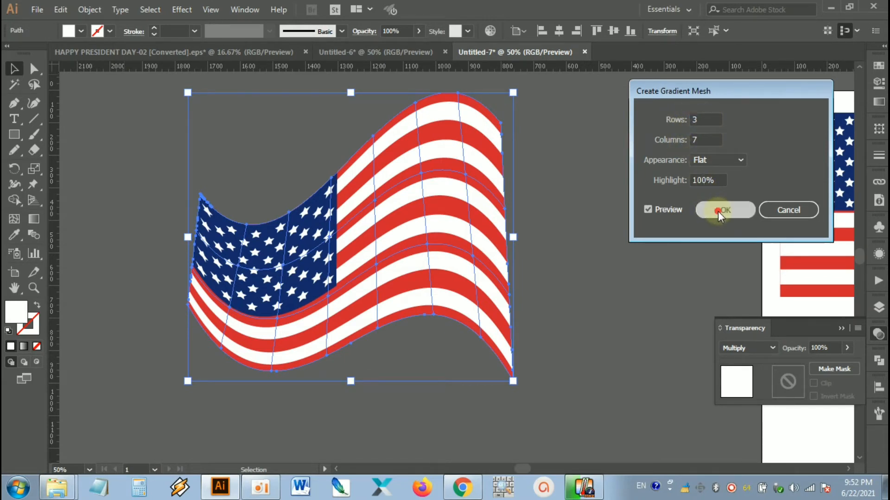
left_click(630, 224)
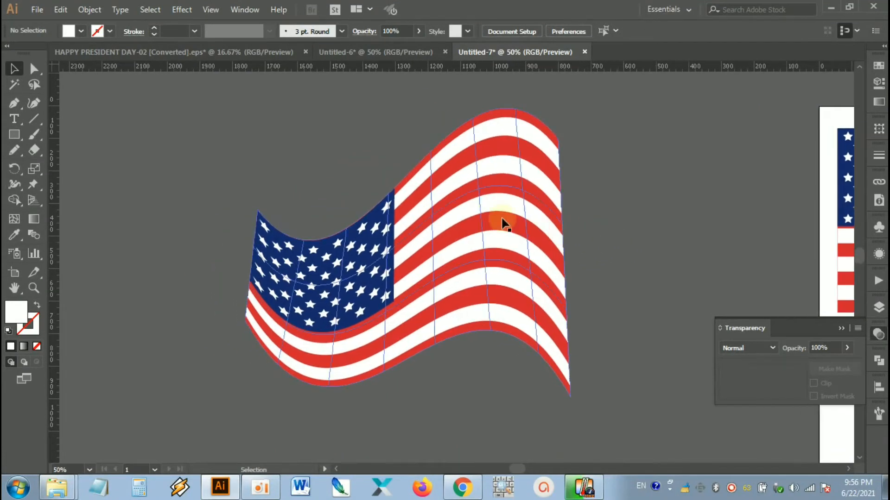
Step: Select the mesh points along the waving flag's right edge with Direct Selection and fill them with a dark gray swatch
left_click(502, 223)
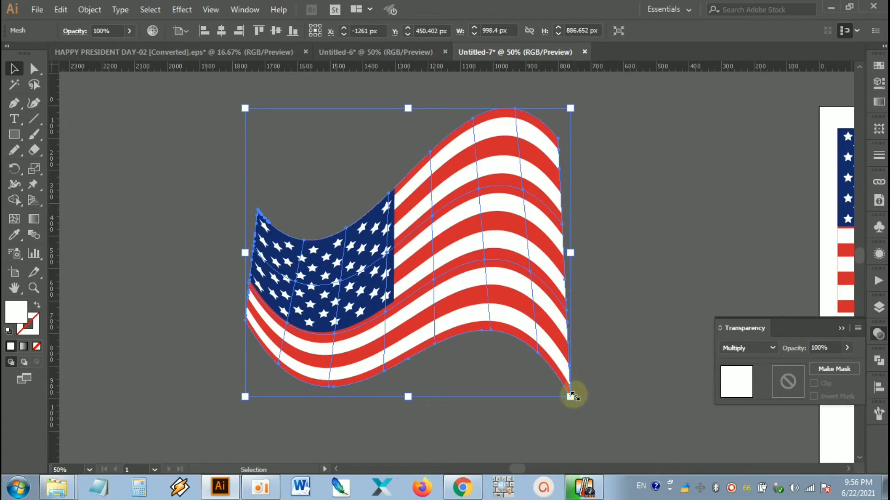
left_click(618, 155)
left_click(516, 163)
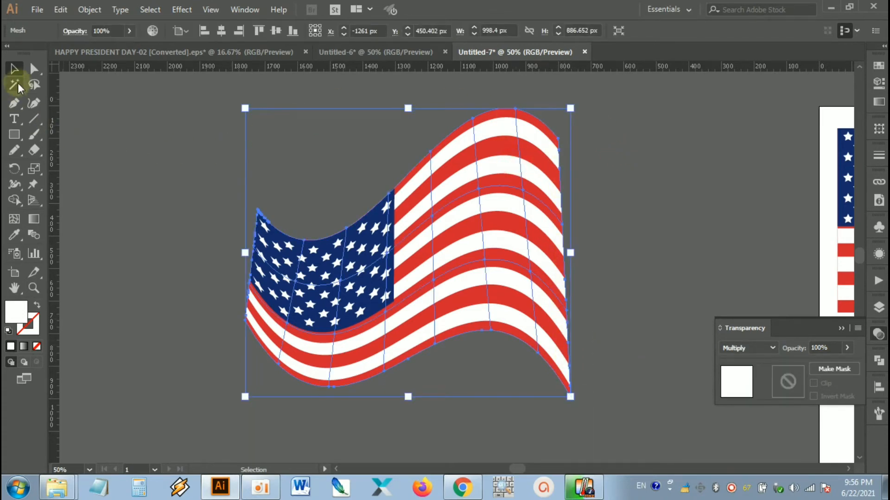
left_click(35, 66)
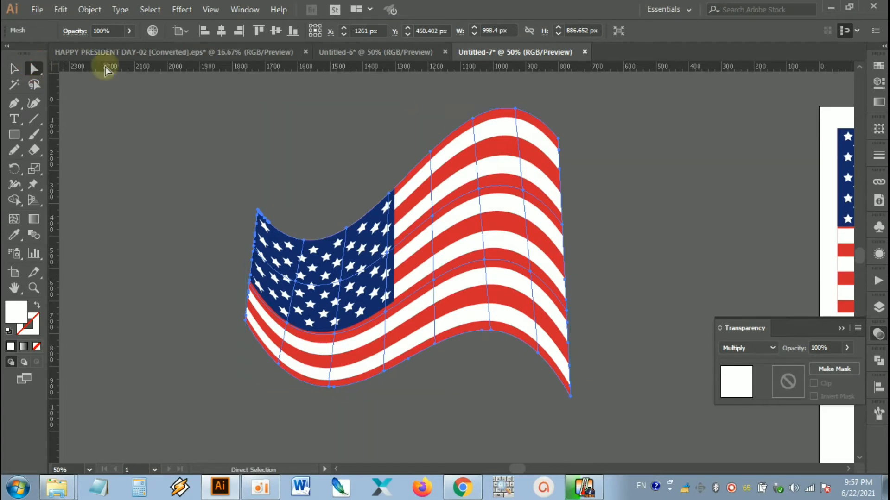
left_click_drag(623, 266, 575, 257)
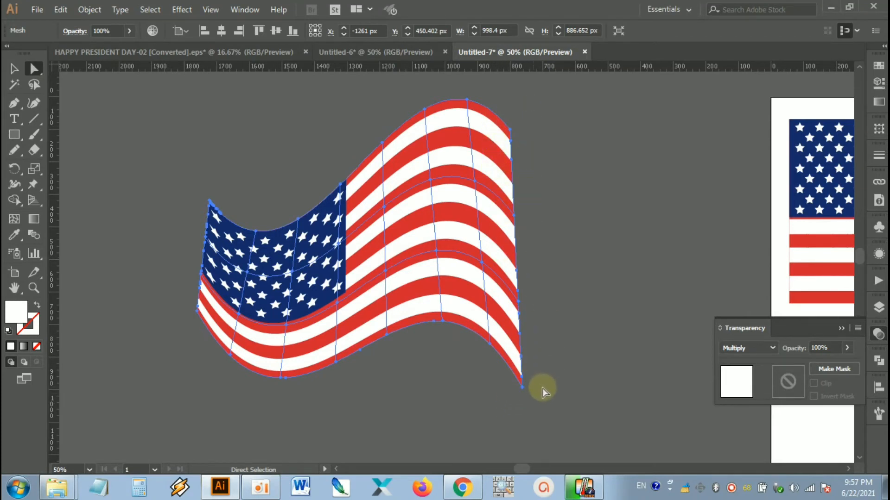
left_click(512, 128)
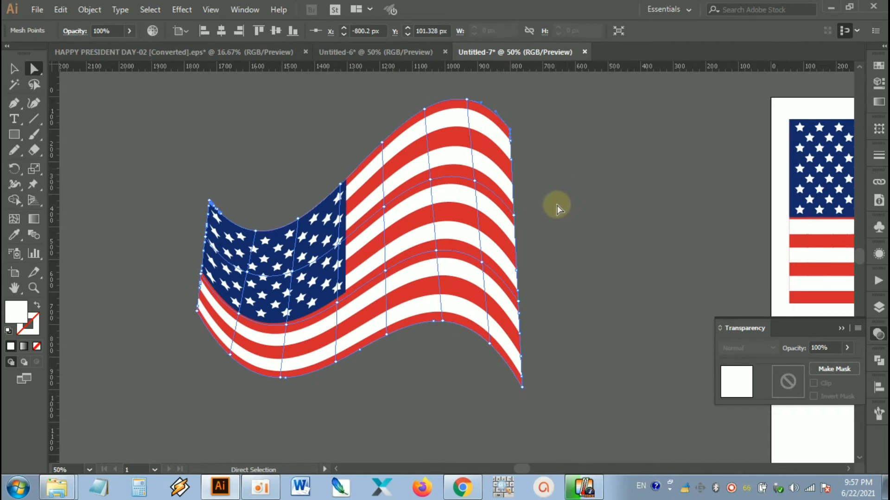
left_click(515, 216)
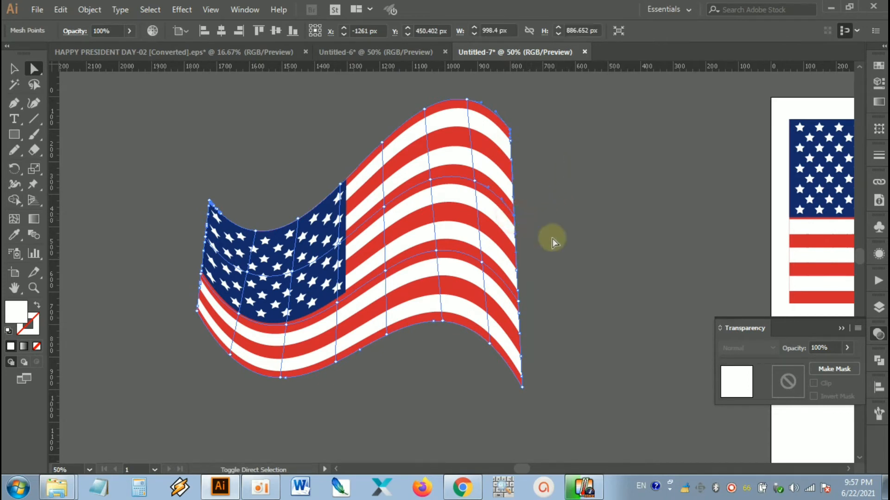
left_click(522, 387)
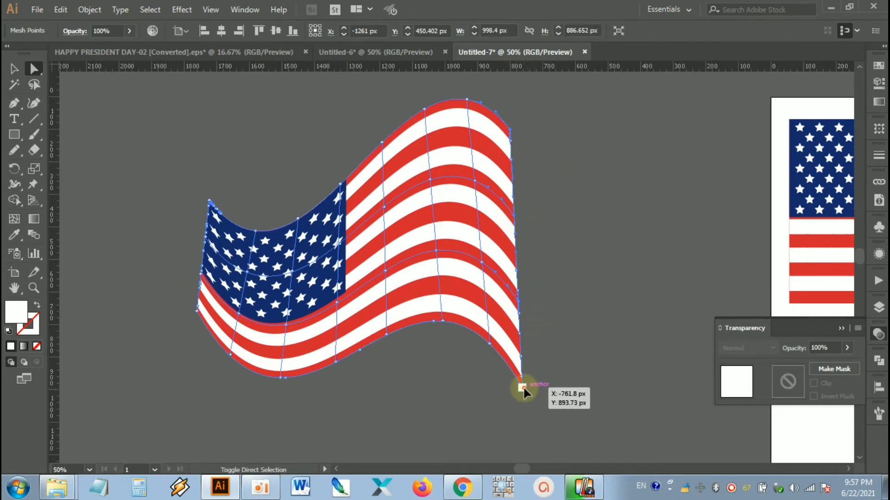
left_click(878, 65)
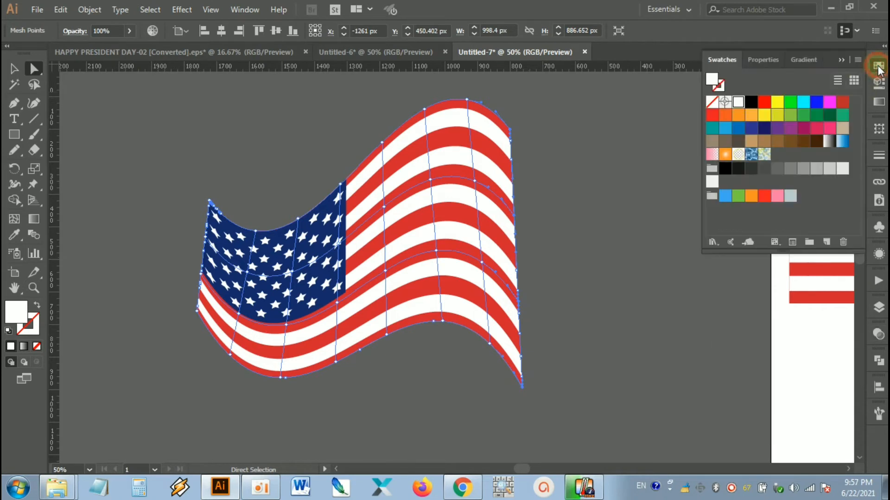
left_click(761, 170)
left_click(751, 169)
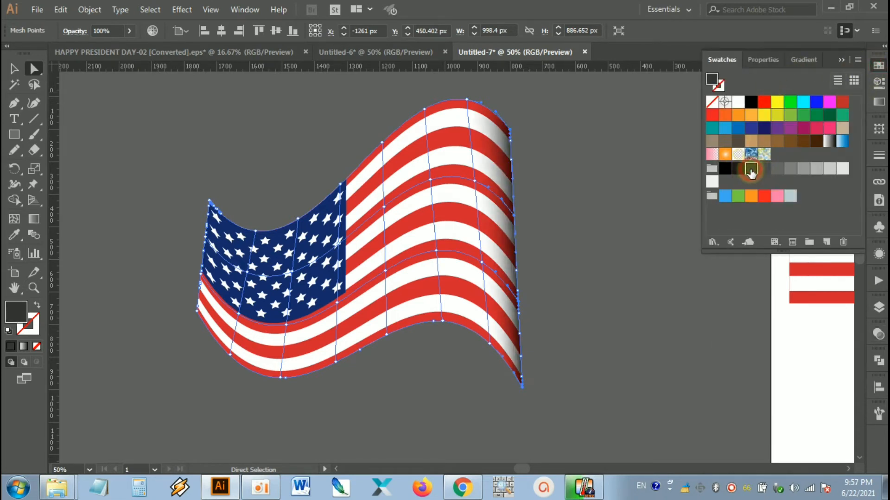
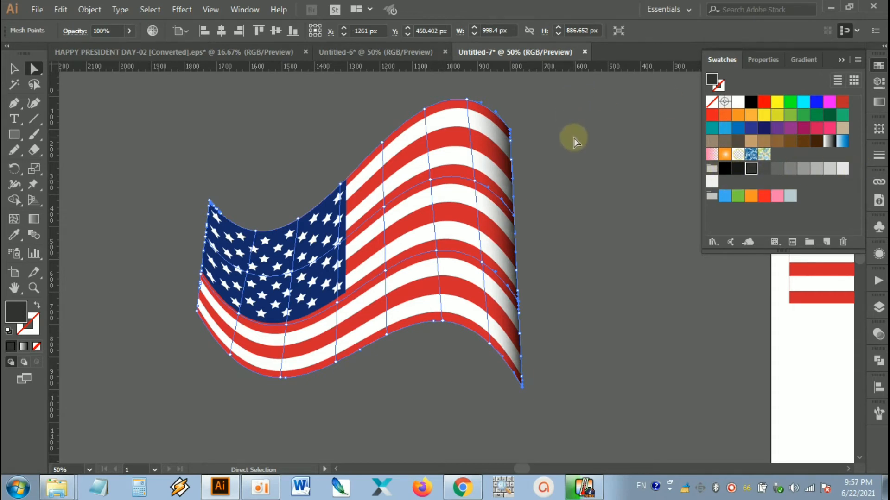
Step: Fill the mesh points on the vertical grid line nearest the flag's right edge with the lightest gray swatch, then deselect them
left_click(532, 123)
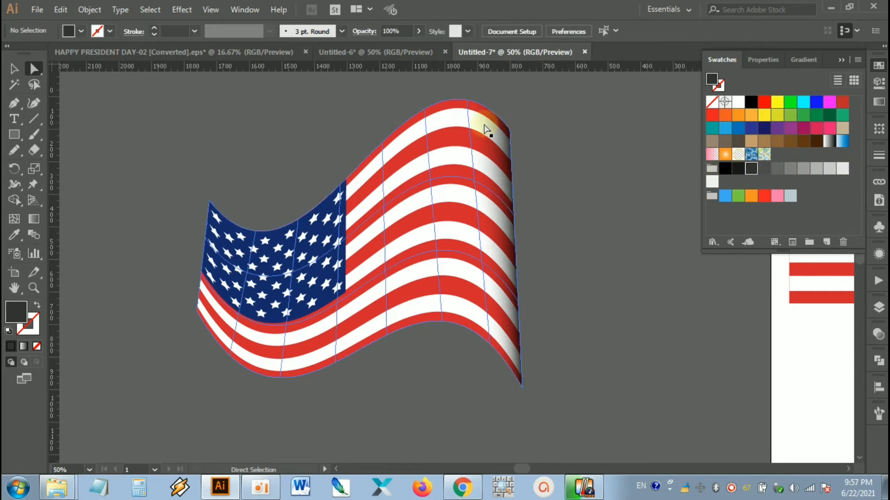
left_click(466, 99)
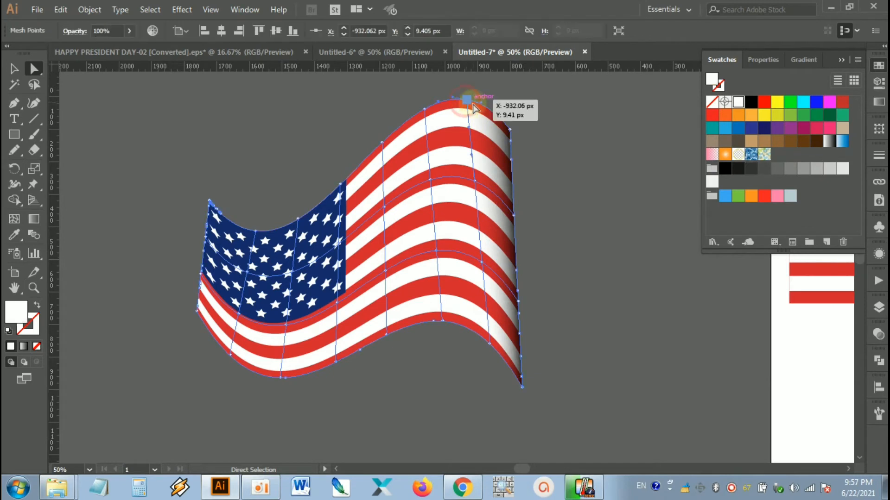
left_click(476, 182, "shift")
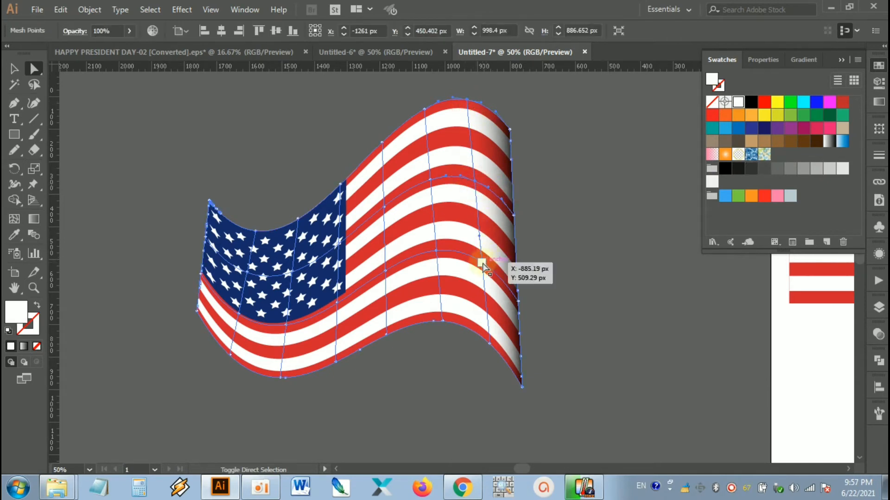
left_click(482, 263, "shift")
left_click(491, 343, "shift")
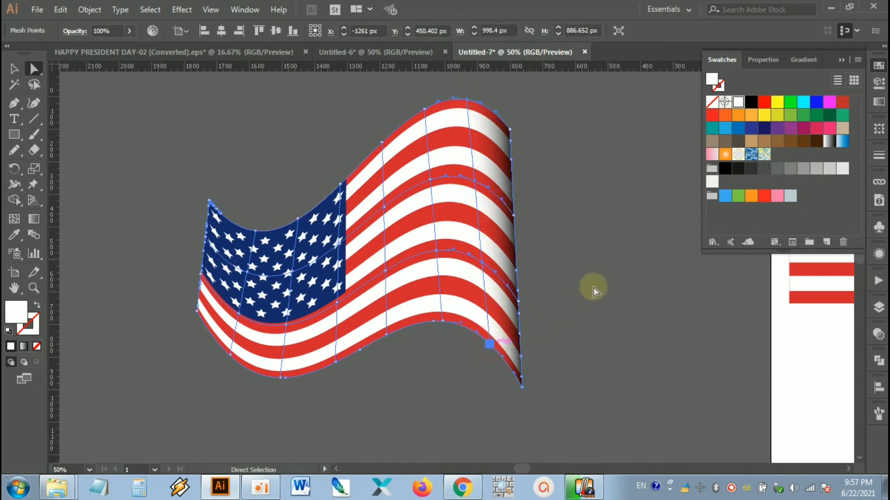
left_click(795, 170)
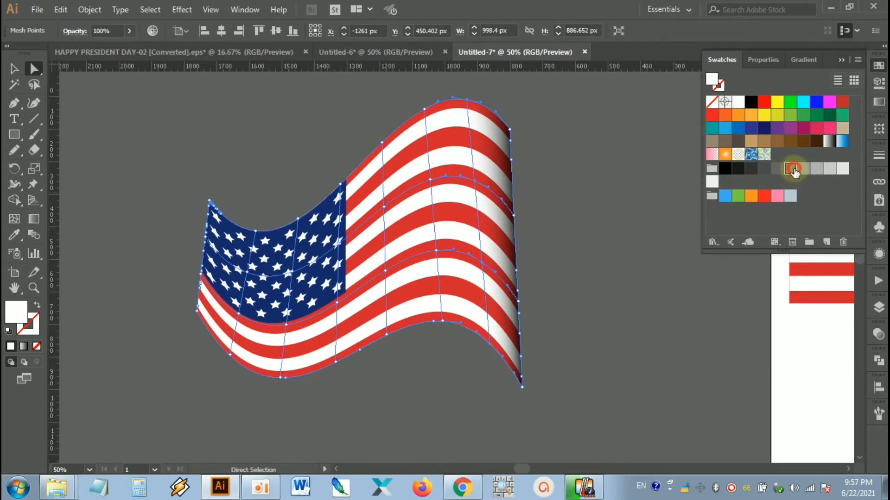
left_click(817, 170)
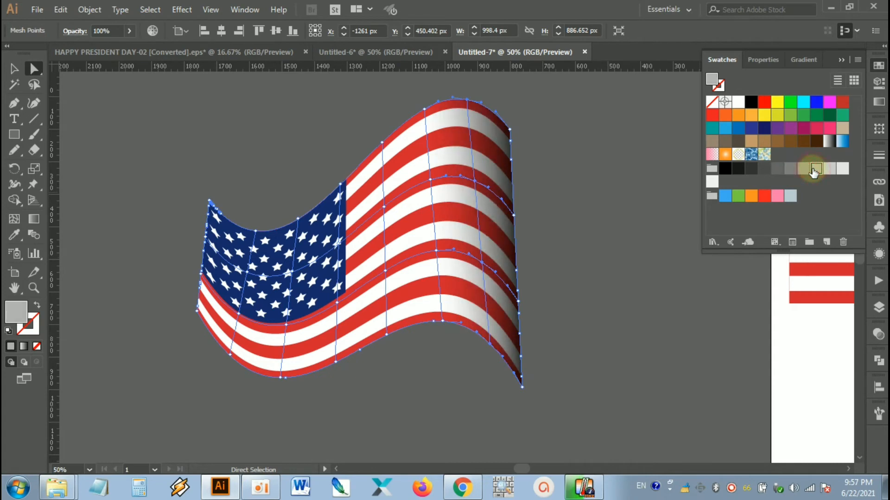
left_click(828, 171)
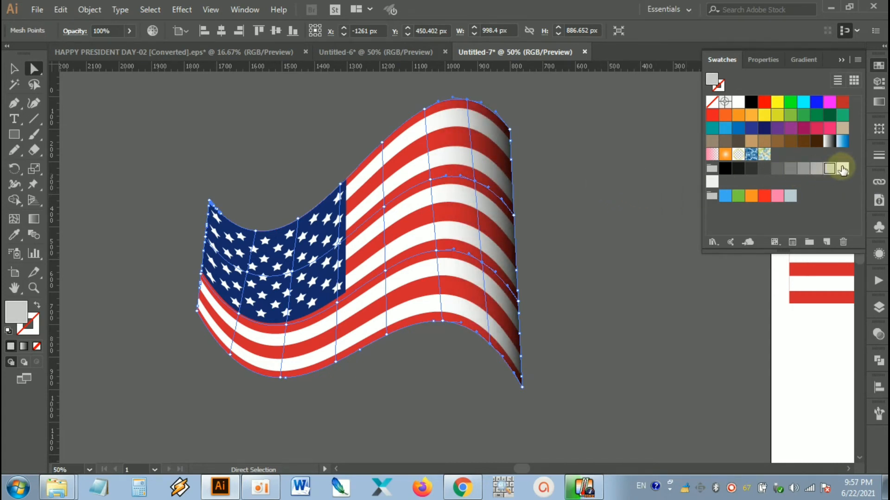
left_click(841, 170)
left_click(598, 204)
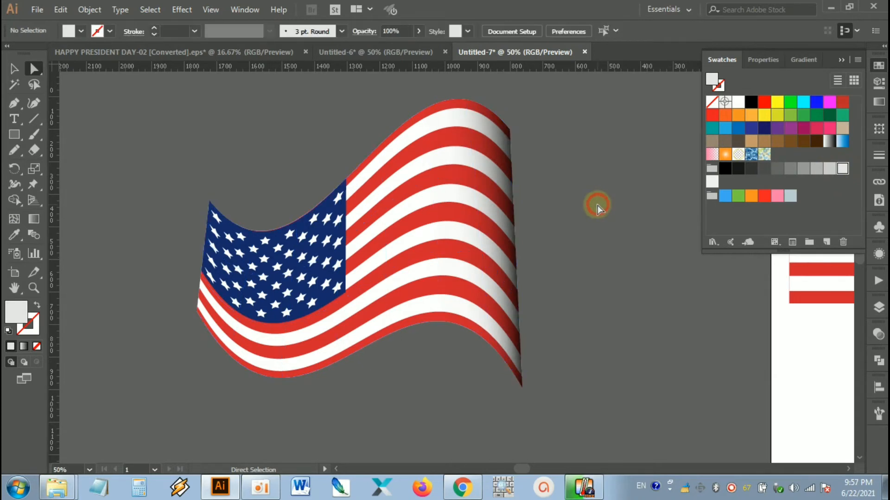
Step: Select the mesh points on the second vertical grid line in from the flag's right edge and fill them with white
left_click(425, 117)
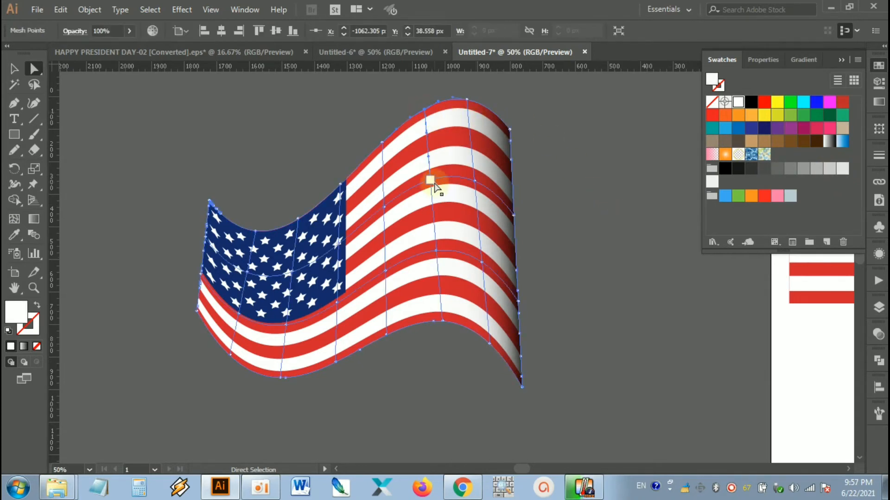
left_click(442, 321)
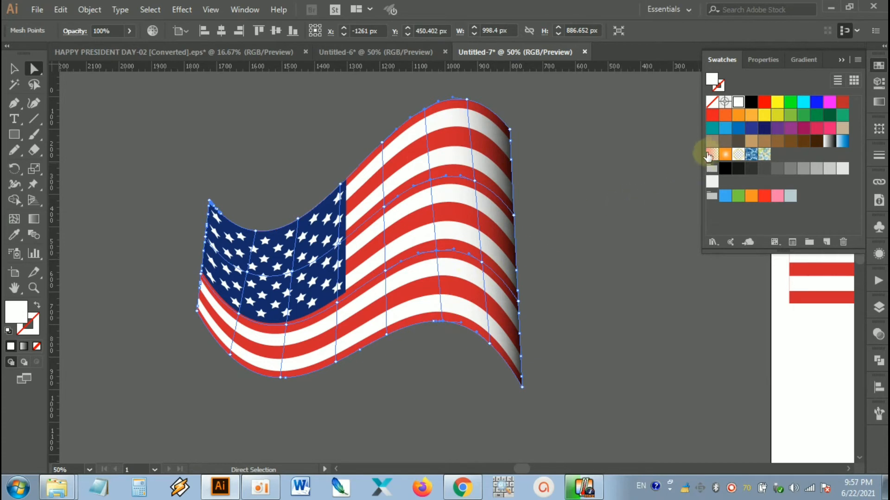
left_click(738, 102)
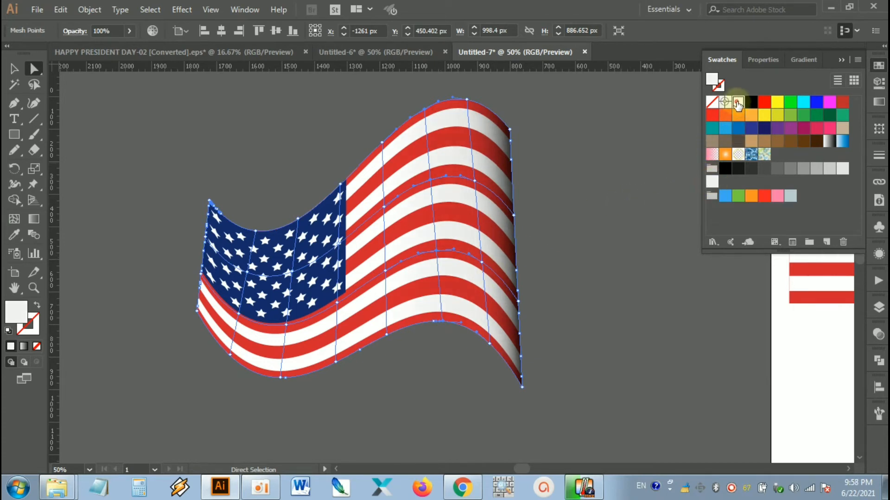
Step: Select the mesh points on the vertical grid line just right of the blue canton, shade them gray, and deselect
left_click(383, 142)
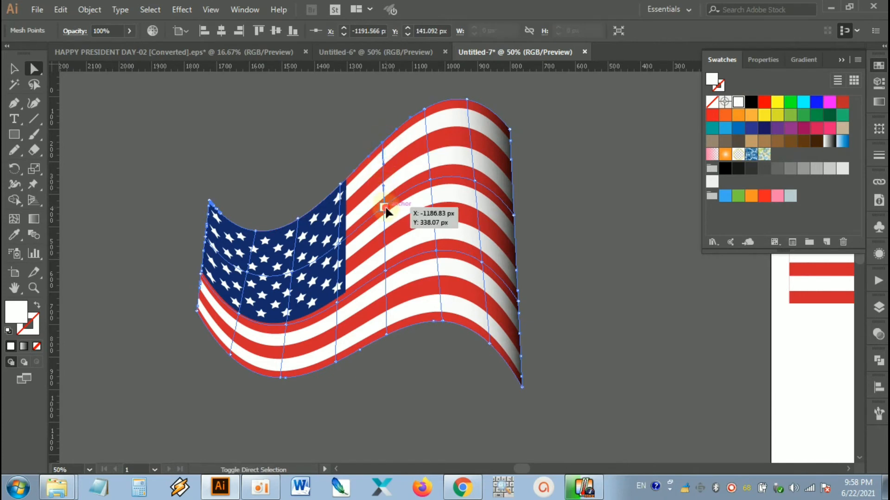
left_click_drag(385, 207, 387, 273)
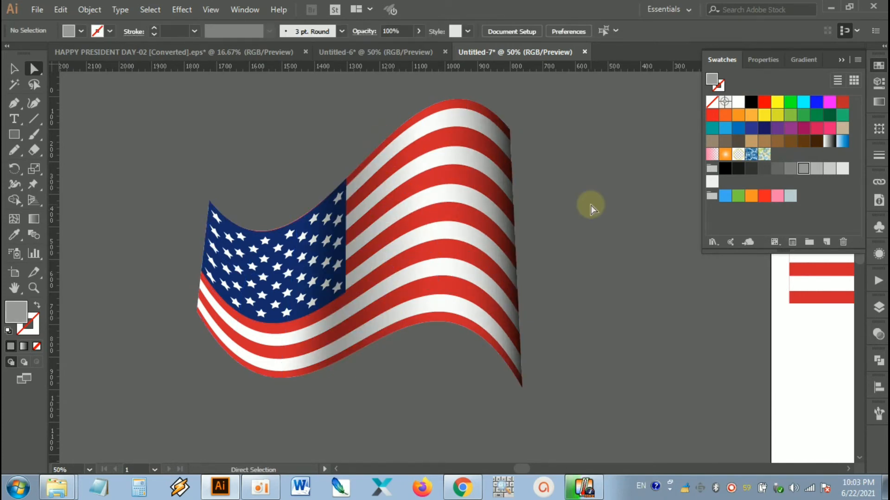
left_click(574, 204)
left_click_drag(576, 224, 595, 227)
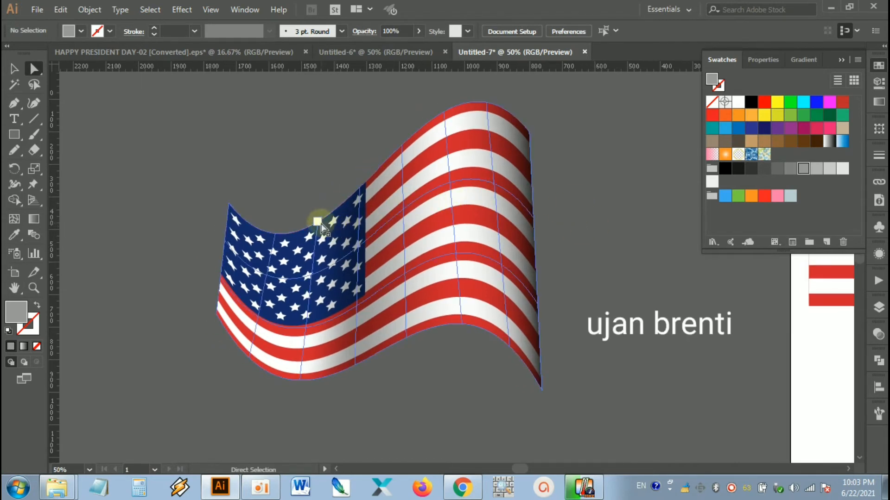
Step: Fill the mesh points on the grid line through the right half of the canton with a light gray swatch, then deselect them
left_click(317, 219)
left_click(311, 277)
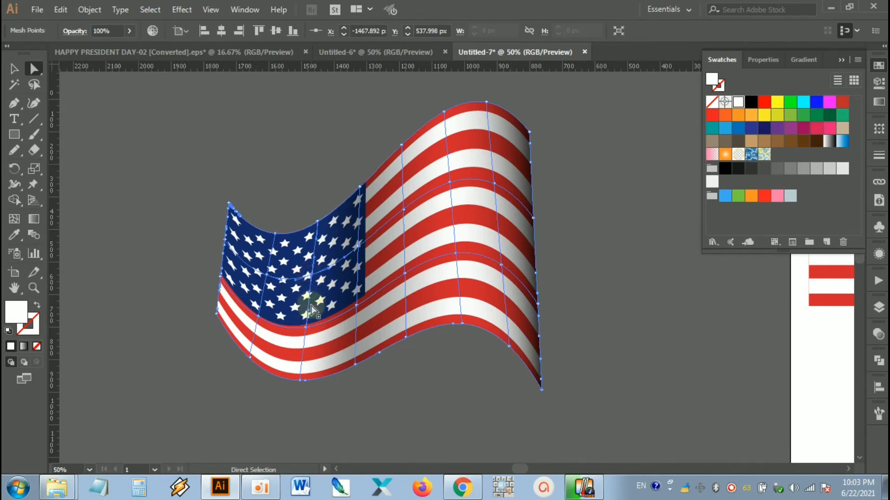
left_click(317, 221)
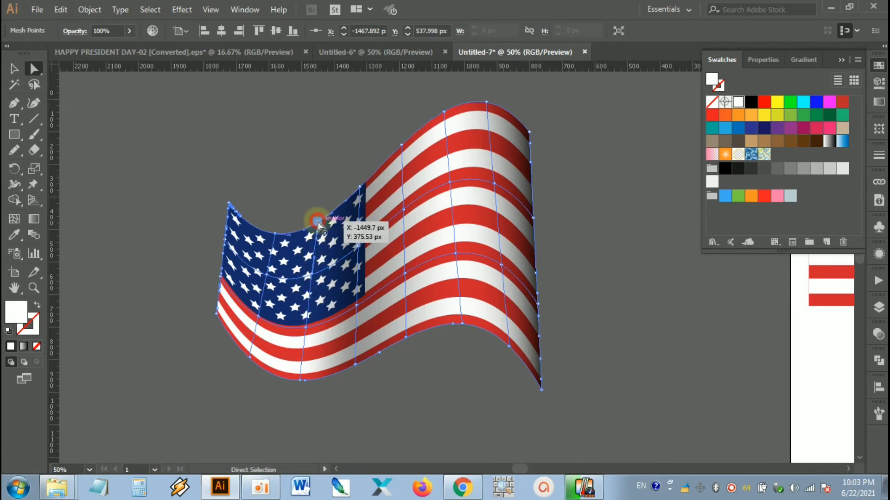
left_click(310, 277, "shift")
left_click(306, 328, "shift")
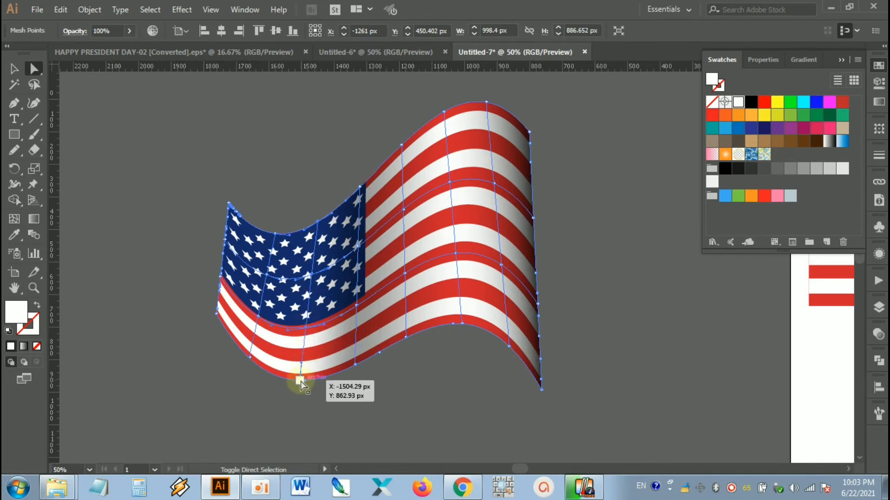
left_click(302, 380, "shift")
left_click(814, 171)
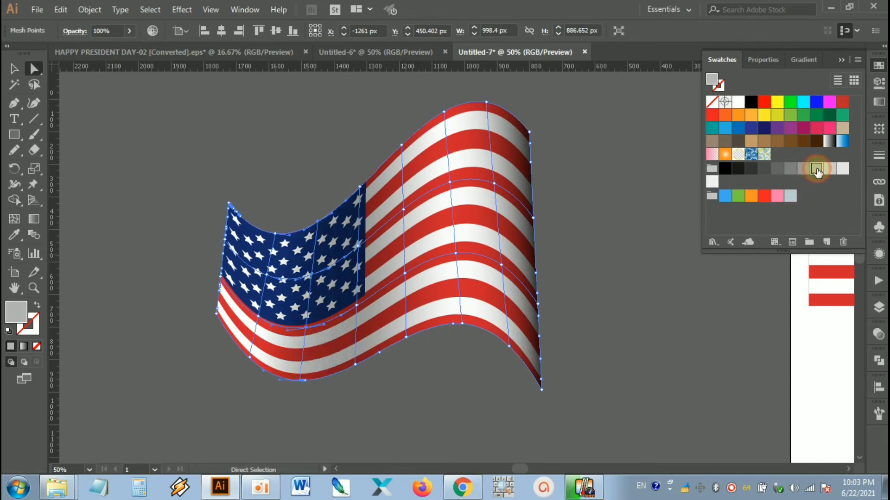
left_click(842, 170)
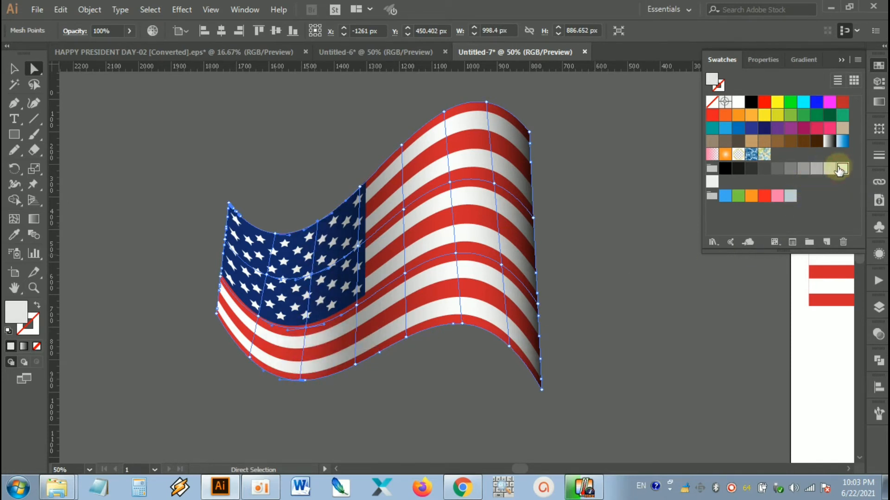
left_click(830, 169)
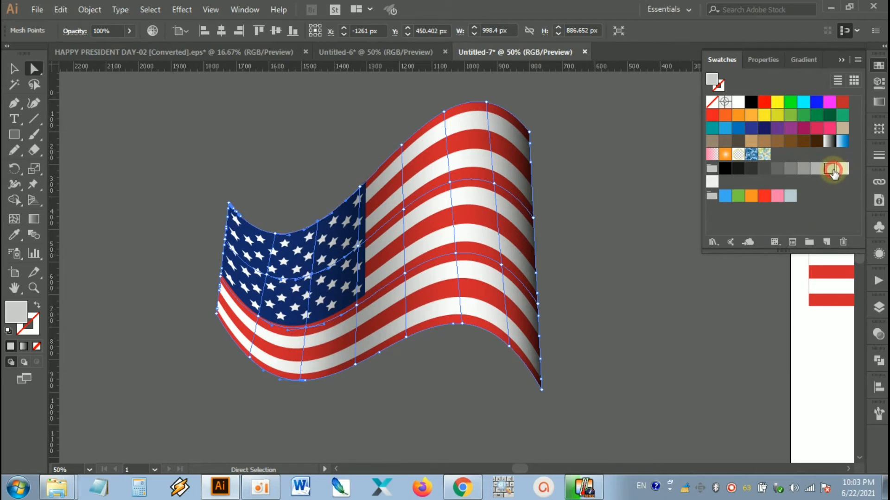
left_click(584, 181)
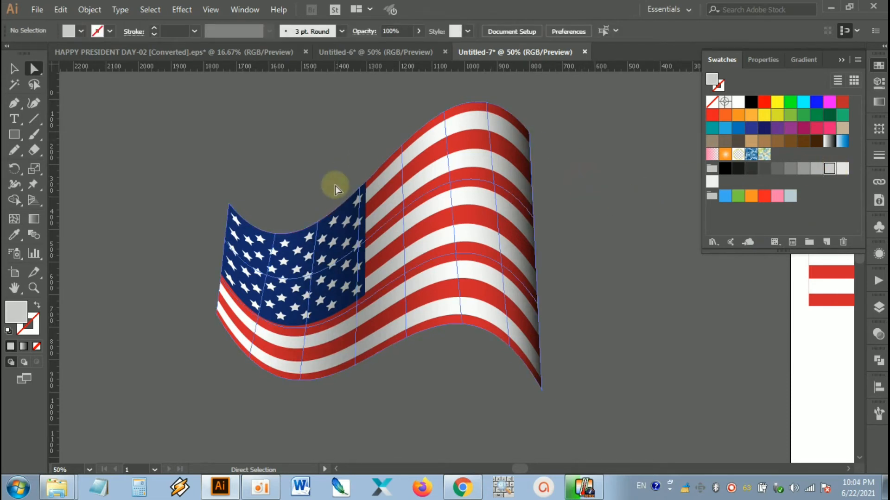
Step: Fill the mesh points on the grid line through the left half of the canton with white, then deselect them
left_click(275, 235)
left_click_drag(274, 241, 269, 274)
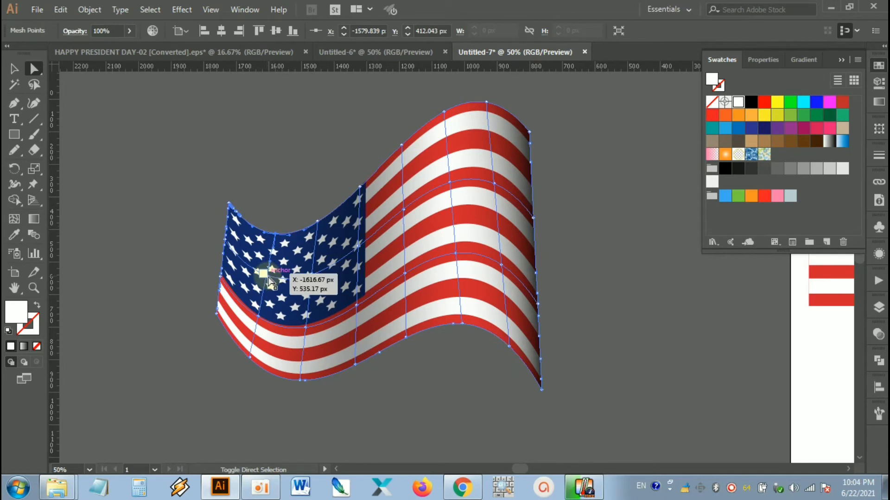
left_click_drag(268, 277, 269, 290)
left_click_drag(260, 321, 247, 357)
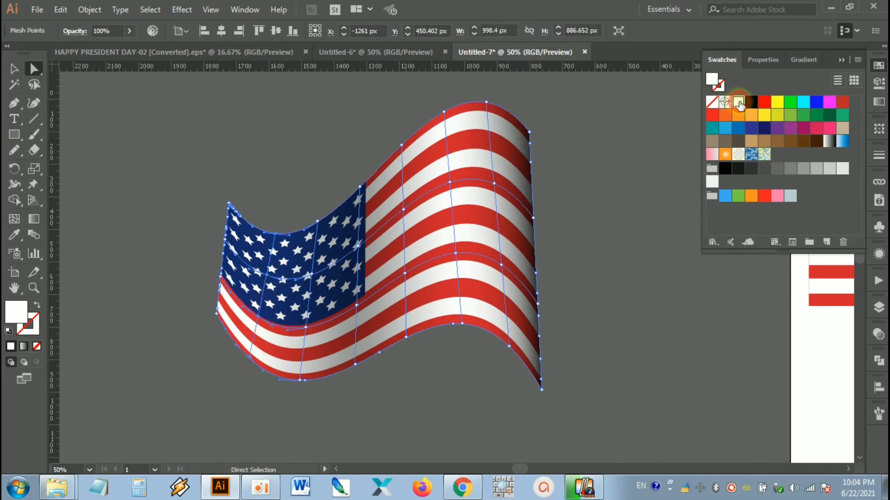
left_click(267, 200)
Step: Select the mesh points along the flag's left edge, fill them with a medium-dark gray swatch, and deselect them
left_click(226, 243)
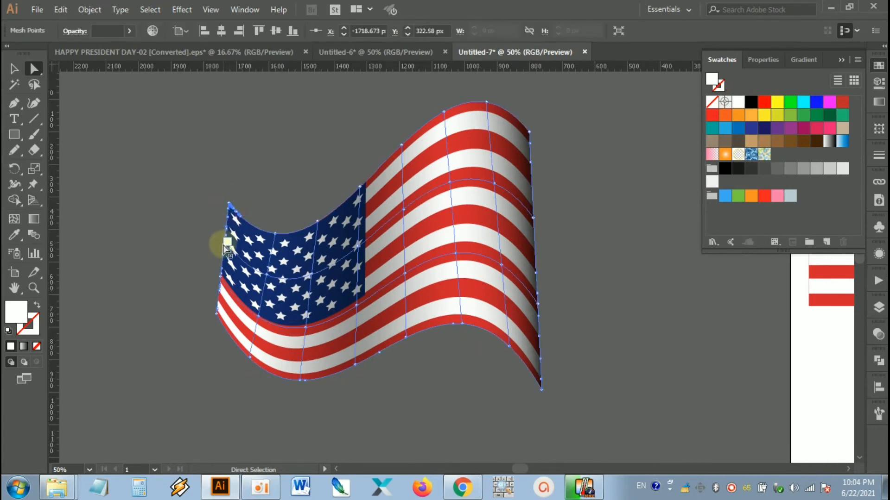
scroll(228, 243, "up", 2)
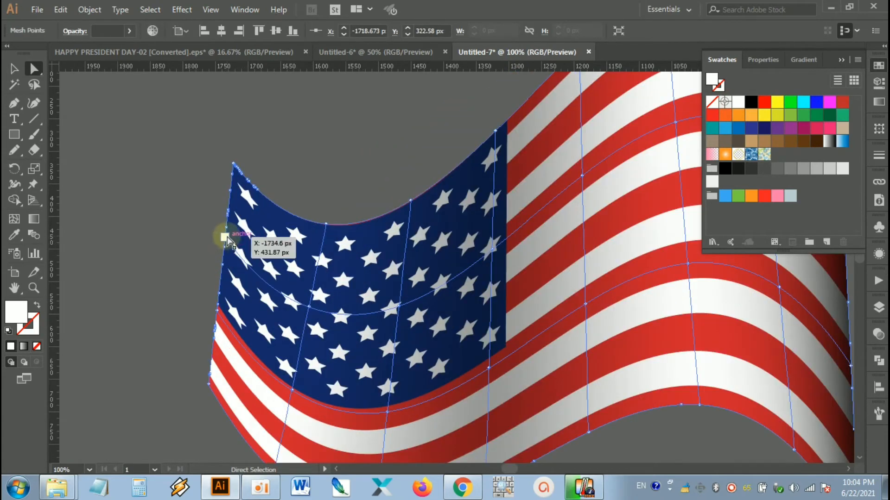
left_click(227, 237, "shift")
left_click(218, 309, "shift")
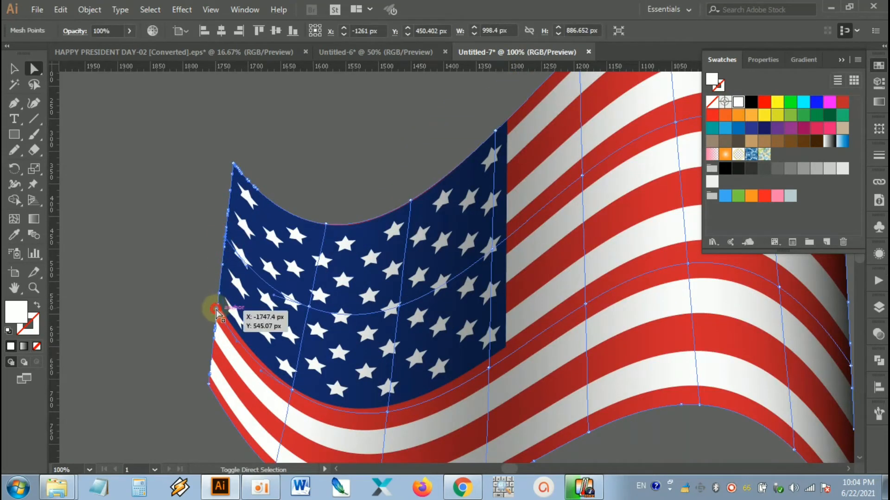
left_click(209, 383, "shift")
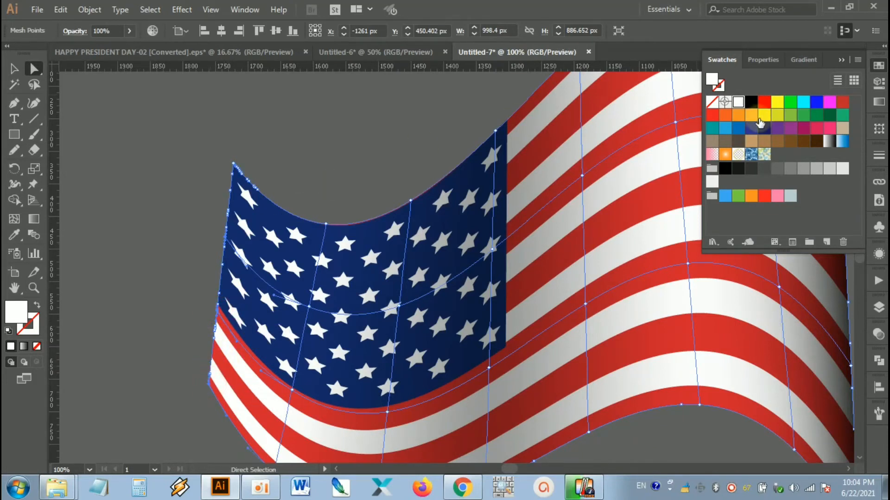
left_click(790, 169)
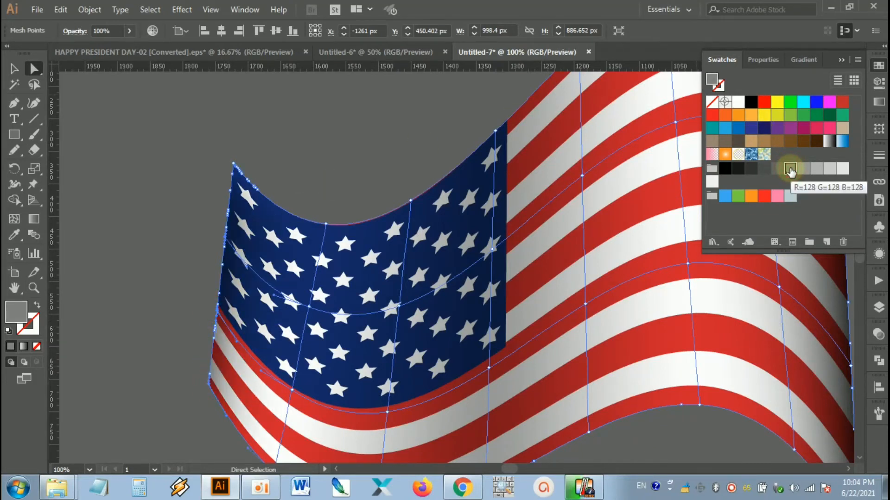
left_click(418, 141)
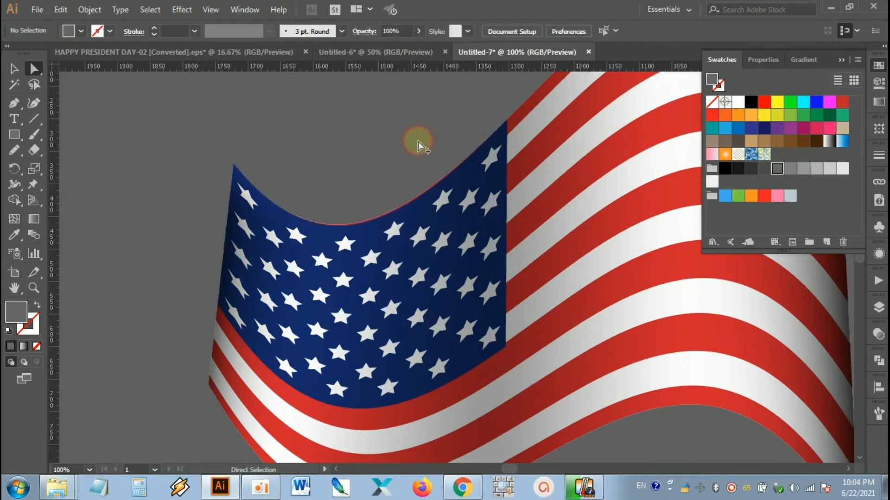
Step: Select the waving flag together with its shading mesh, group them, and deselect the group
scroll(418, 141, "down", 3)
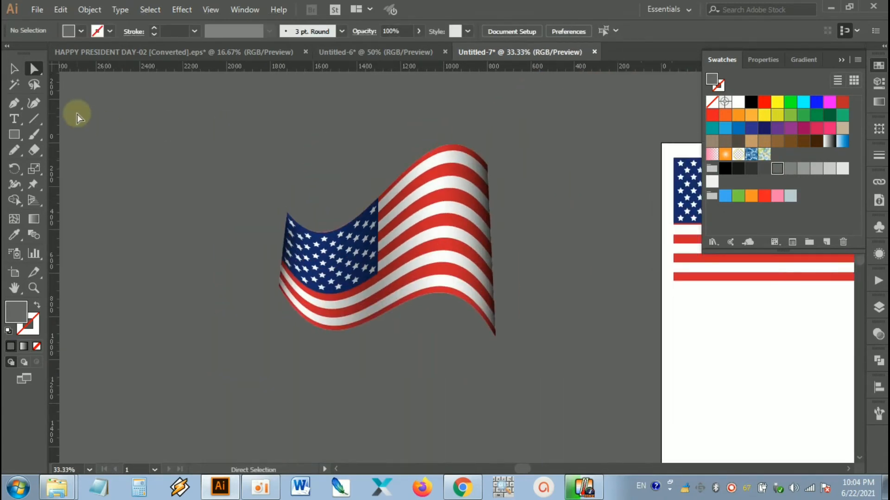
left_click(473, 184)
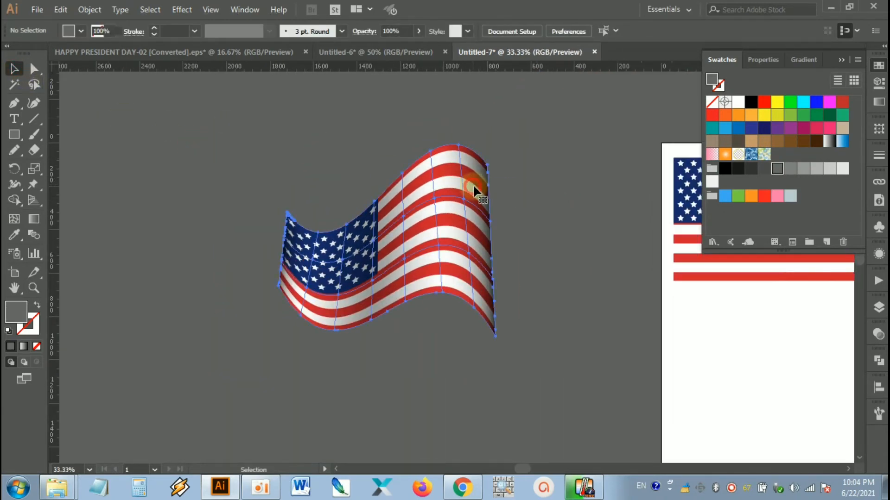
left_click(532, 149)
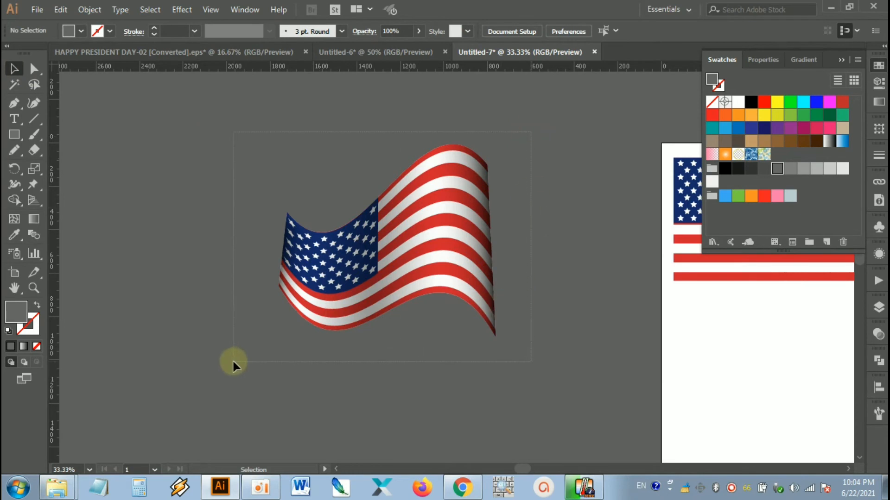
left_click_drag(232, 359, 232, 360)
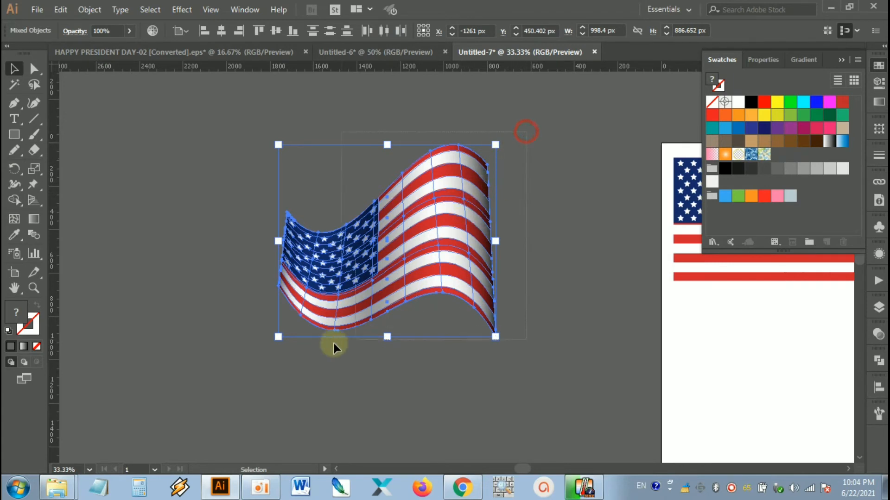
right_click(425, 215)
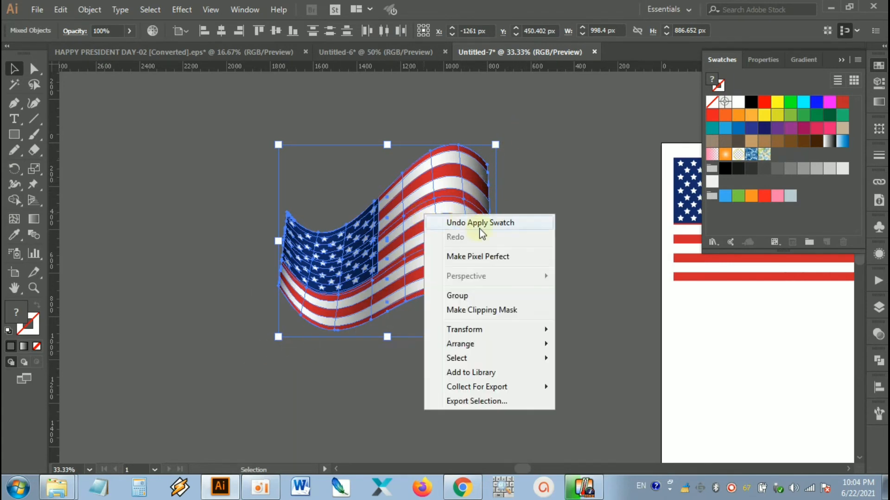
left_click(494, 295)
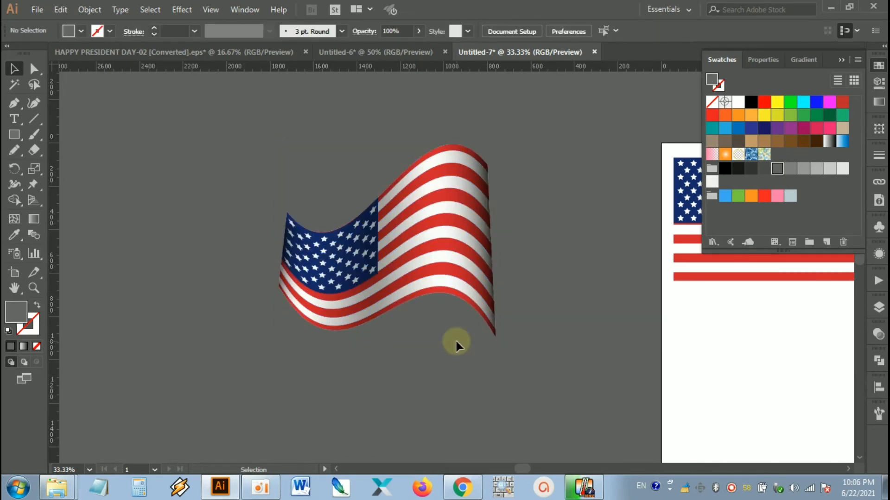
Step: Delete the flat US flag from the artboard
left_click_drag(543, 340, 450, 320)
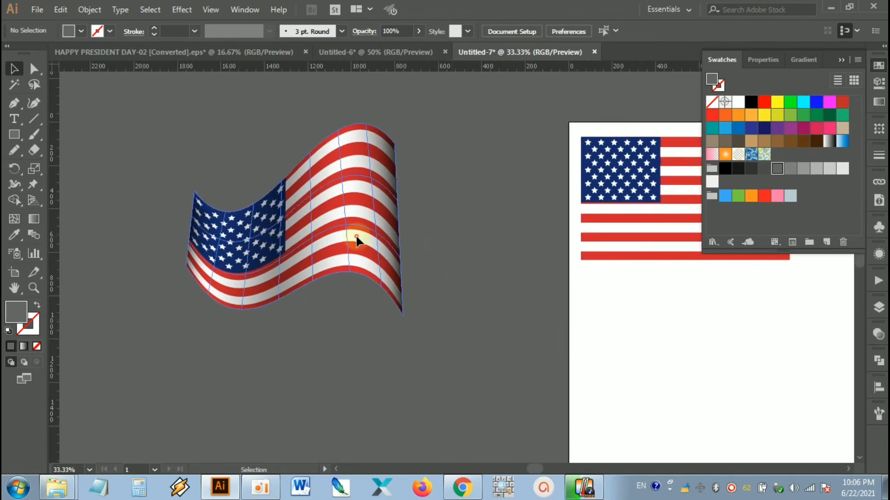
left_click(358, 238)
left_click(460, 216)
scroll(498, 241, "down", 1)
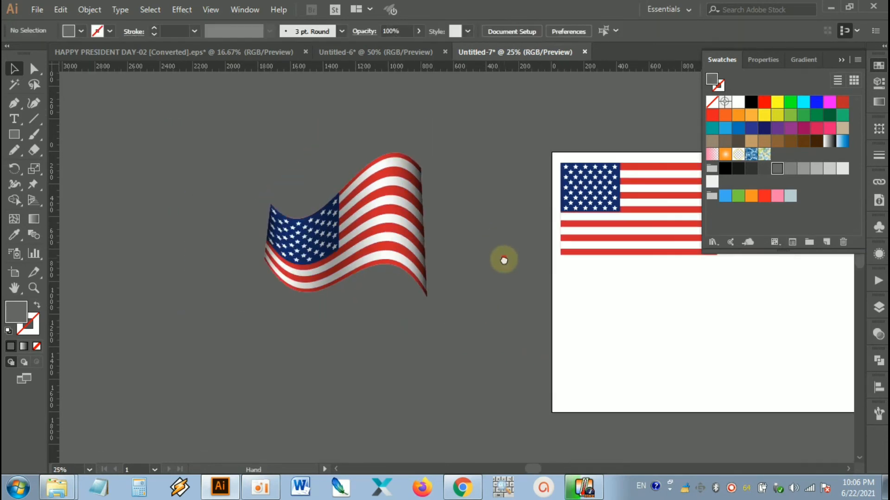
left_click_drag(504, 258, 372, 280)
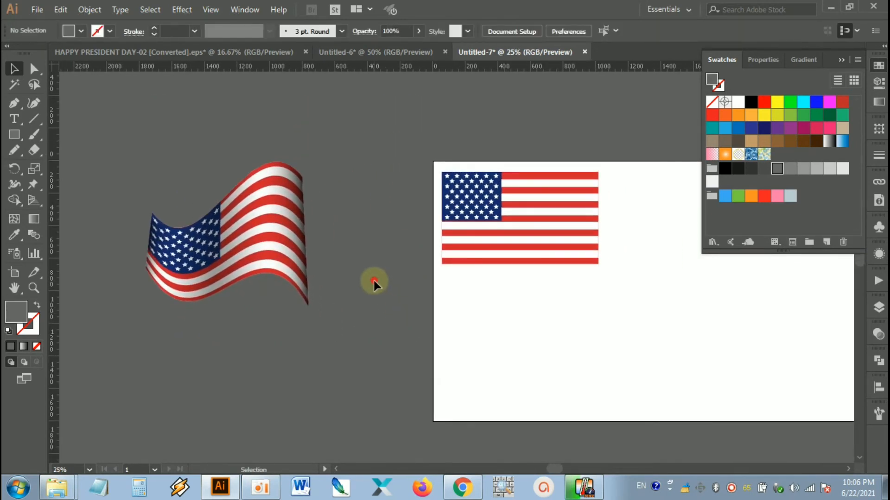
left_click(519, 241)
left_click_drag(637, 148, 473, 307)
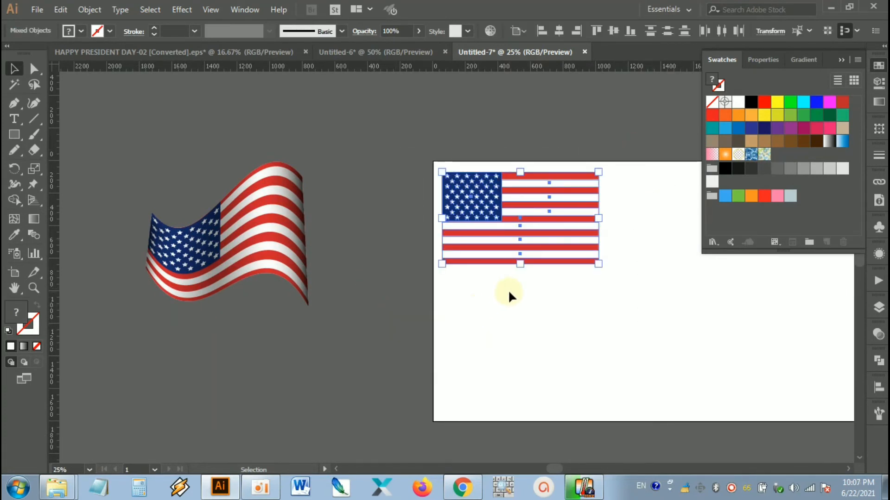
key("Delete")
Step: Move the grouped waving flag from the pasteboard onto the artboard's upper-right corner and deselect it
left_click_drag(405, 318, 370, 333)
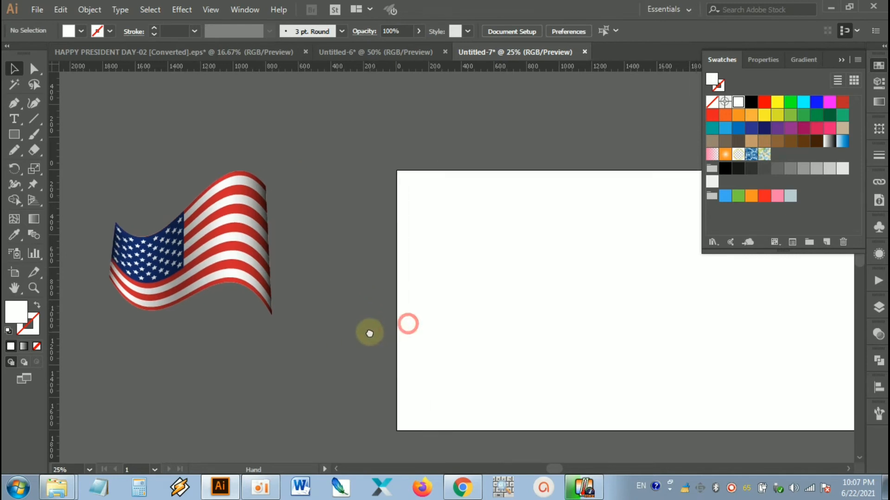
left_click(232, 258)
left_click_drag(218, 258, 651, 301)
left_click(735, 343)
left_click_drag(693, 325, 553, 316)
left_click_drag(438, 331, 629, 238)
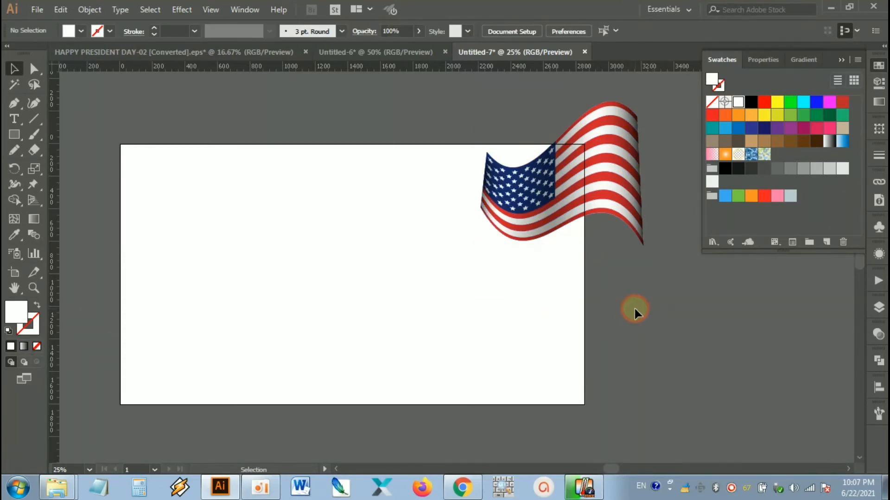
Step: Create a 2850 by 1600 px rectangle starting at the artboard's upper-left corner to cover the whole artboard
scroll(550, 147, "up", 3)
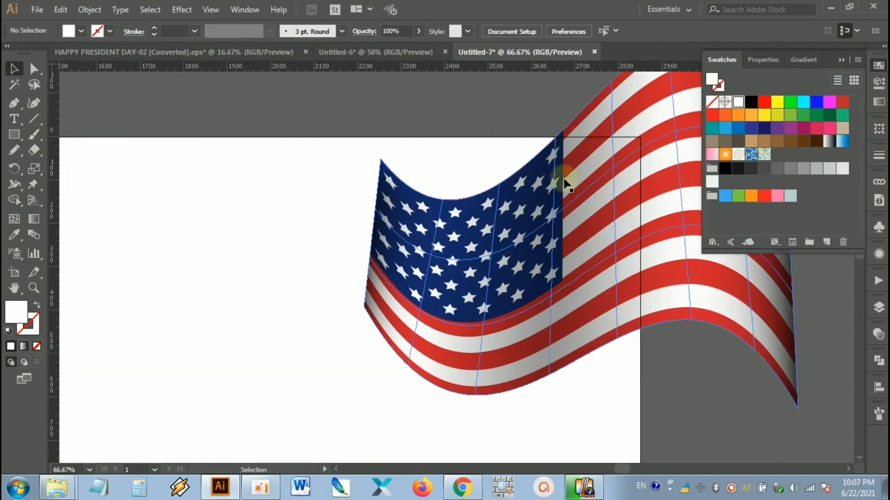
scroll(517, 154, "down", 3)
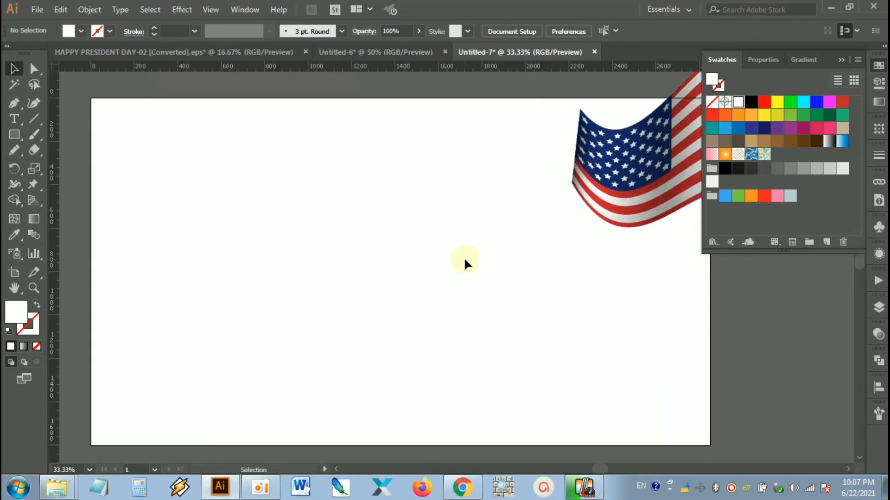
left_click(18, 134)
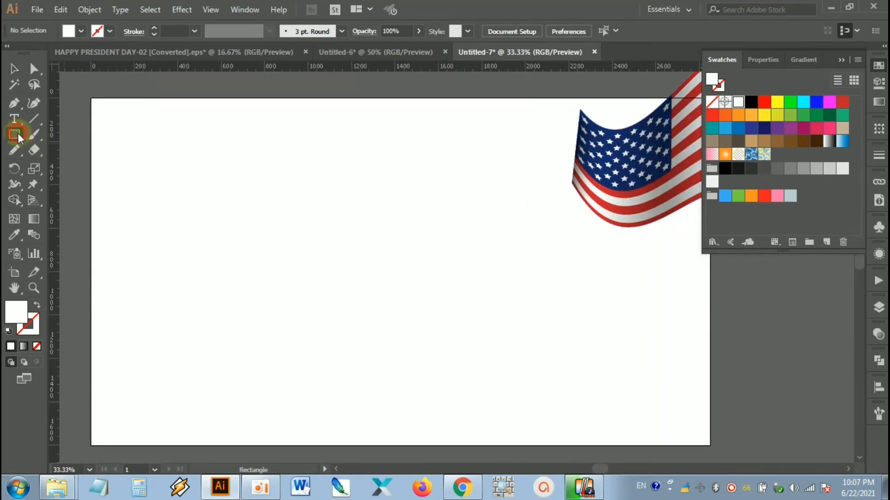
left_click(90, 97)
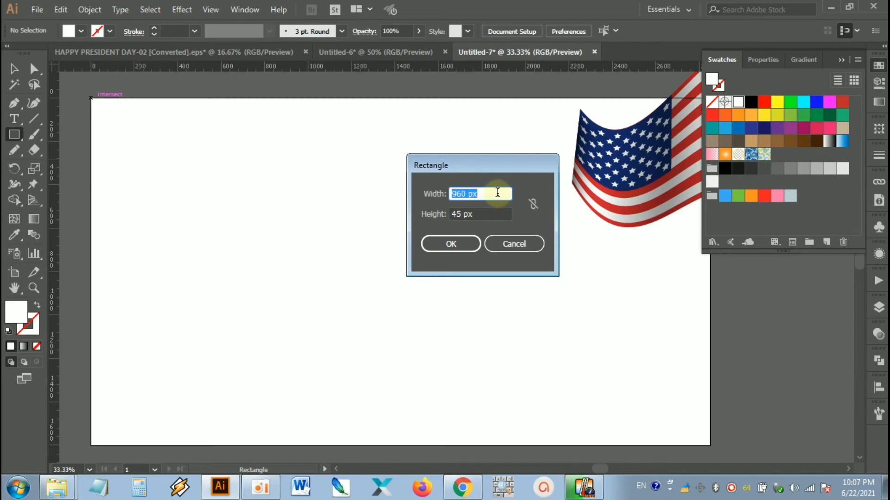
type("2850")
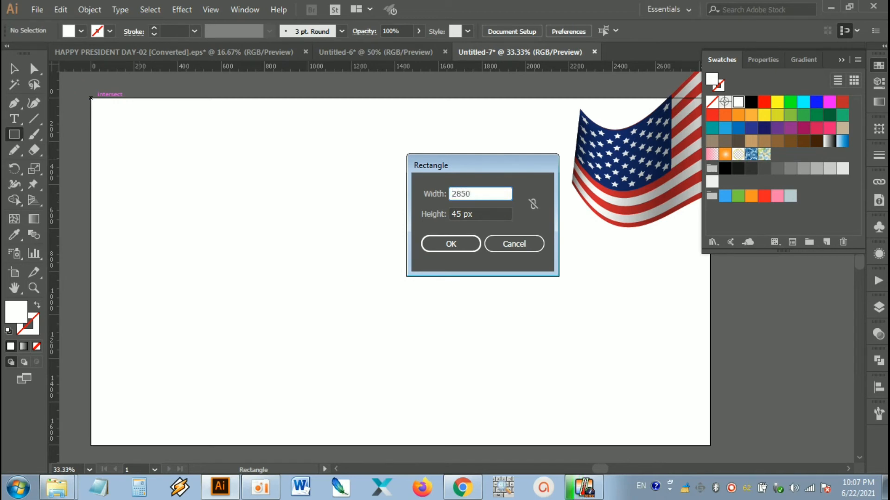
key("Tab")
type("160")
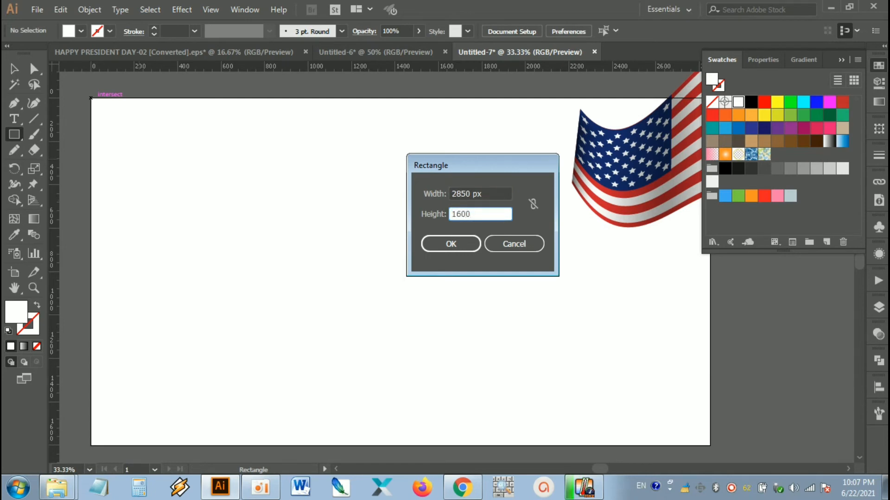
left_click(457, 247)
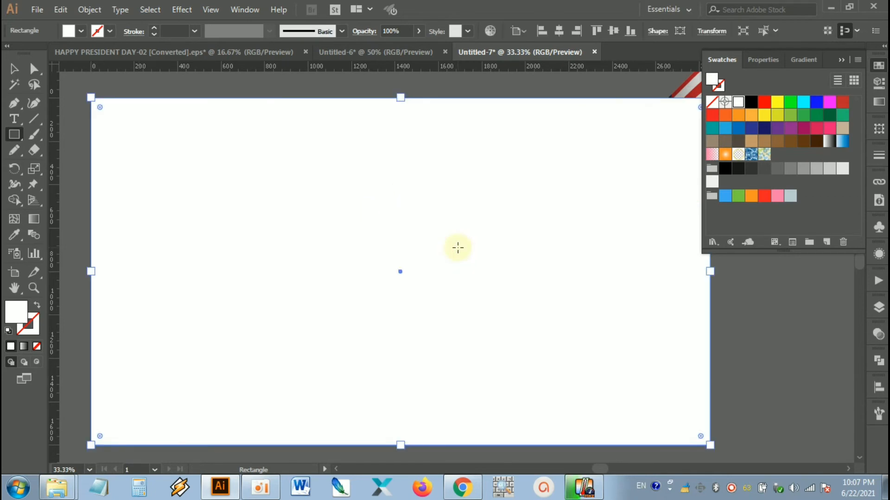
Step: Fill the background rectangle with a dark navy blue of R 23, G 41, B 109
left_click(14, 68)
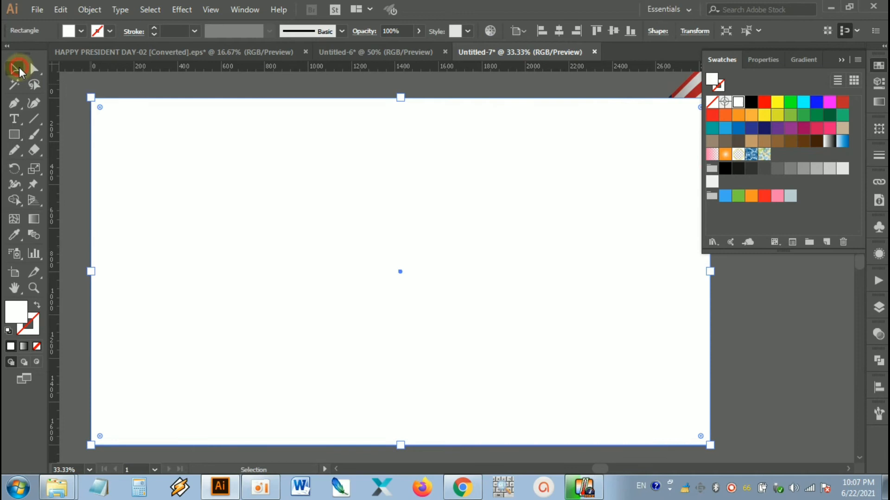
double_click(15, 312)
left_click_drag(313, 201, 319, 179)
left_click_drag(263, 190, 262, 213)
left_click(383, 279)
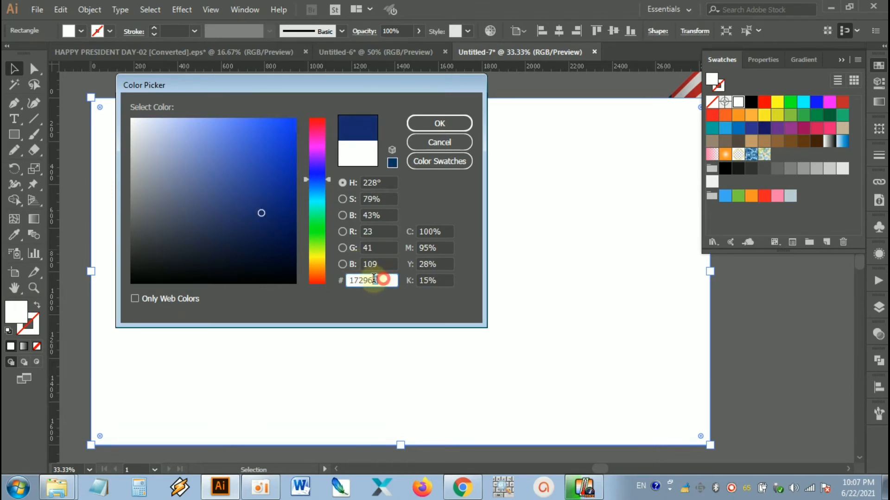
left_click(433, 124)
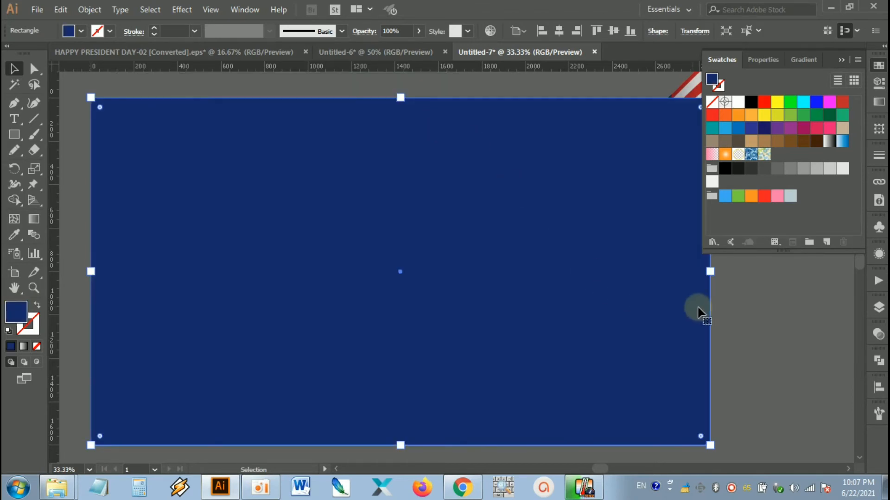
Step: Bring the grouped waving flag to the front, above the navy background rectangle
left_click(748, 308)
scroll(747, 309, "down", 1)
left_click_drag(754, 319, 586, 344)
left_click(574, 227)
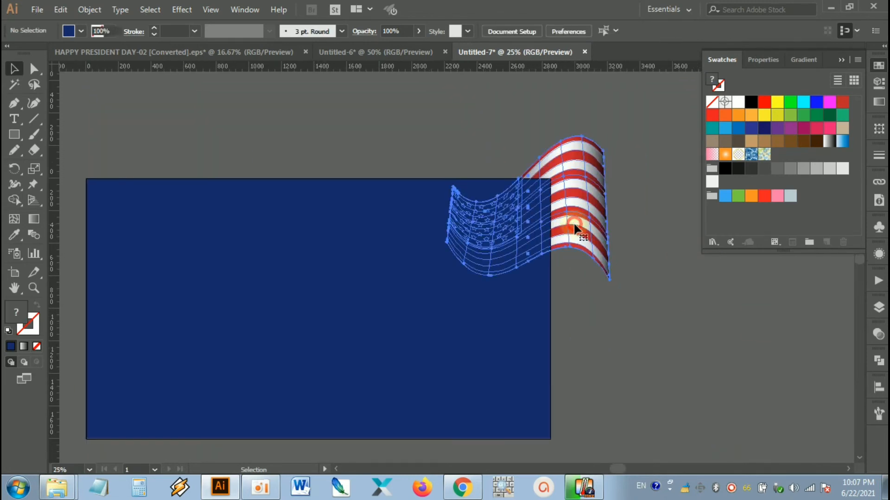
right_click(577, 168)
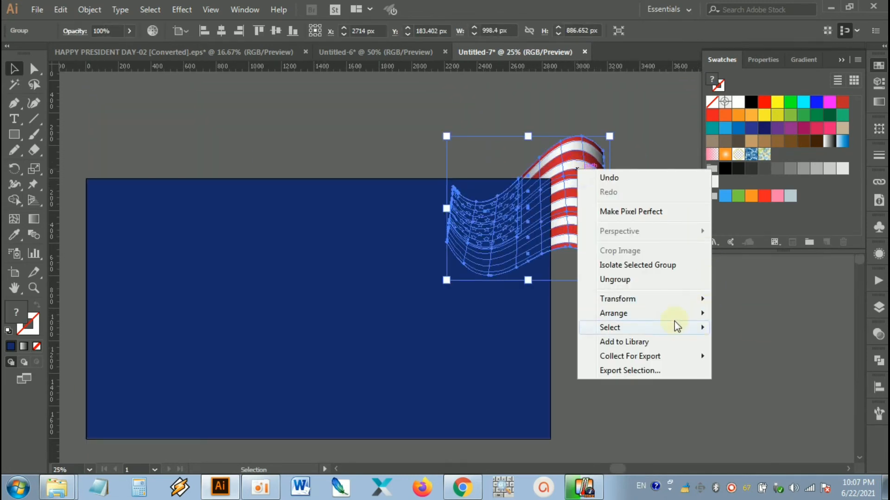
mouse_move(675, 311)
left_click(773, 313)
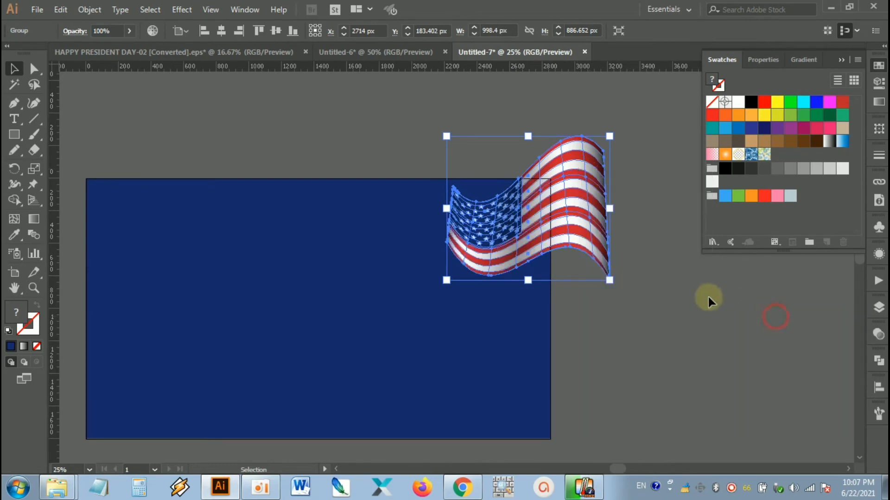
Step: Shift the waving flag toward the artboard's right edge and scale it up to about 1622 by 1441 px
left_click_drag(607, 253, 555, 258)
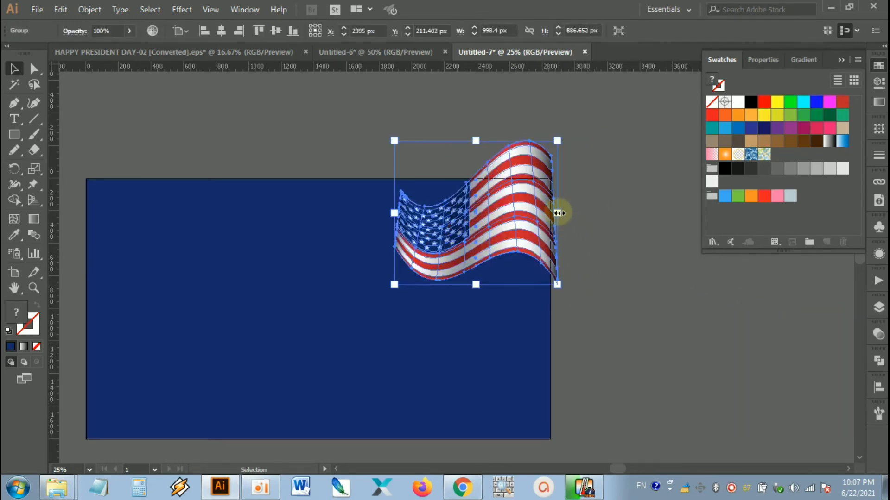
left_click(601, 179)
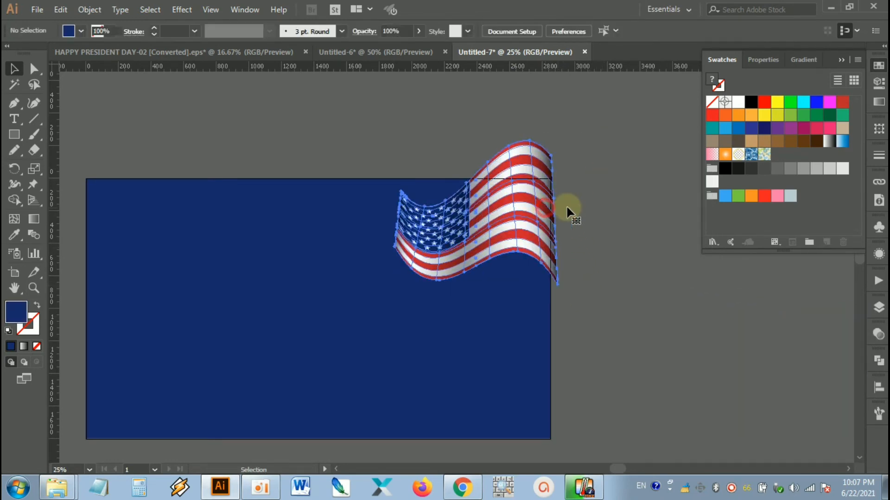
left_click(553, 207)
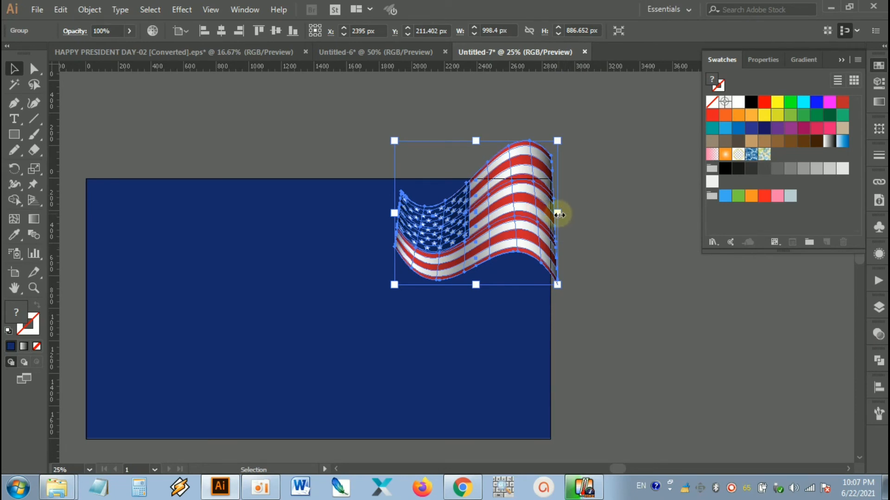
left_click_drag(559, 214, 541, 236)
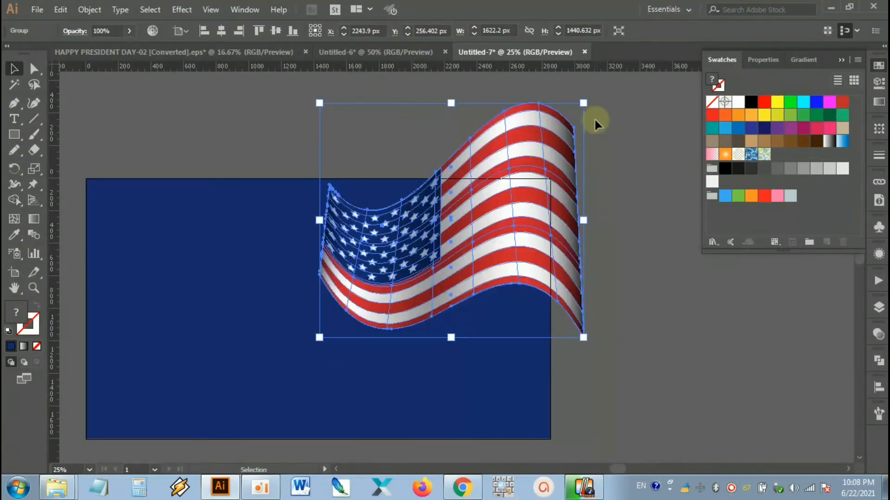
Step: Tilt the flag clockwise, enlarge it slightly, reposition it over the artboard's upper-right corner, and deselect it
left_click_drag(593, 100, 598, 174)
left_click_drag(513, 232, 504, 218)
left_click_drag(615, 142, 569, 168)
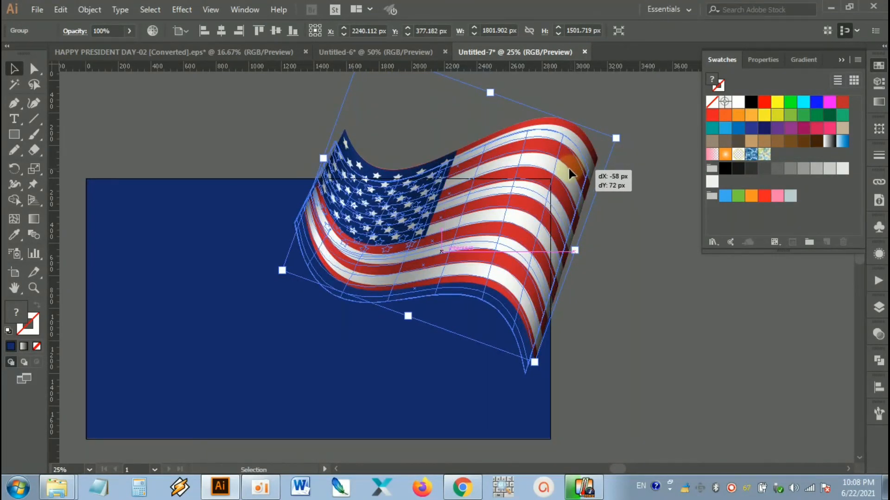
left_click(627, 230)
scroll(627, 230, "down", 1)
left_click_drag(634, 279, 660, 288)
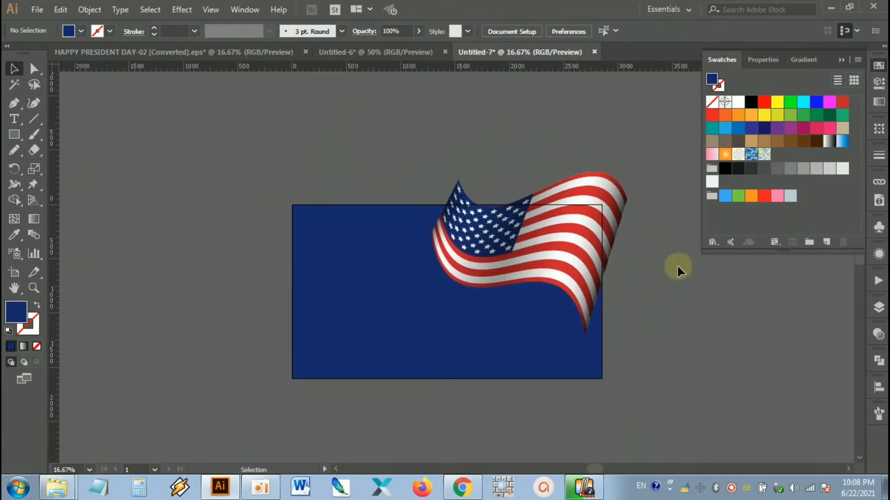
Step: Duplicate the flag to the artboard's left side and rotate the copy counterclockwise so its stripes run vertically with the canton at the bottom
left_click_drag(579, 242, 362, 240)
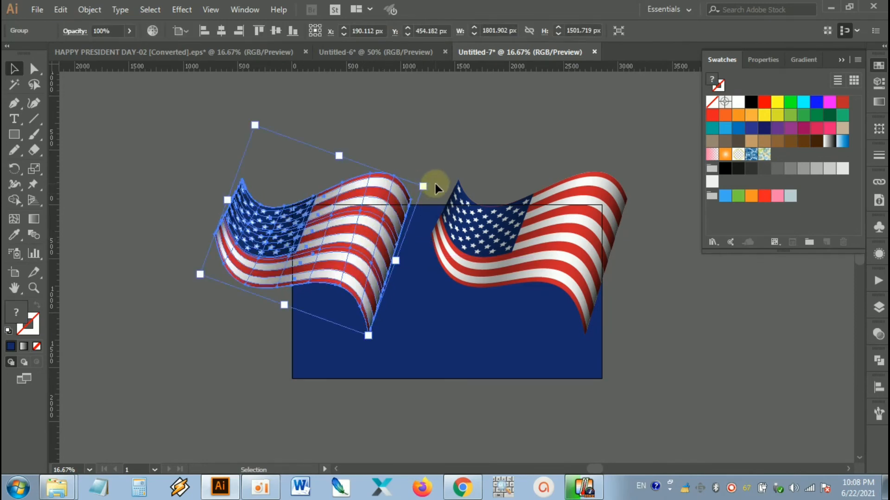
left_click_drag(426, 184, 252, 143)
left_click_drag(333, 195, 361, 198)
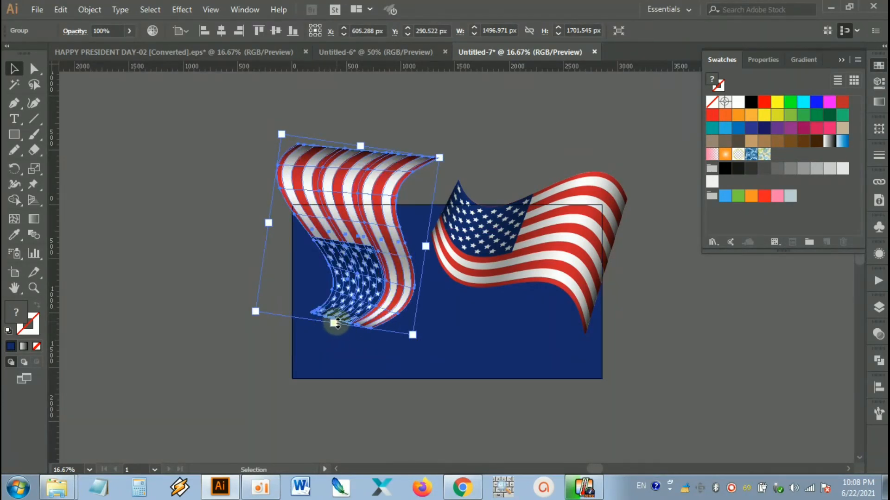
Step: Stretch the vertical flag copy to about 2478 px long and move it over the artboard's left part
left_click_drag(337, 323, 328, 411)
left_click(472, 426)
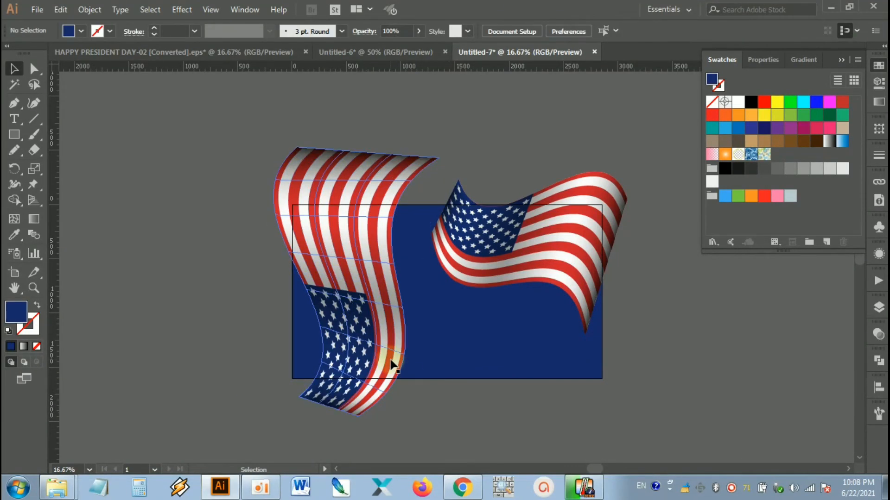
left_click_drag(391, 361, 412, 297)
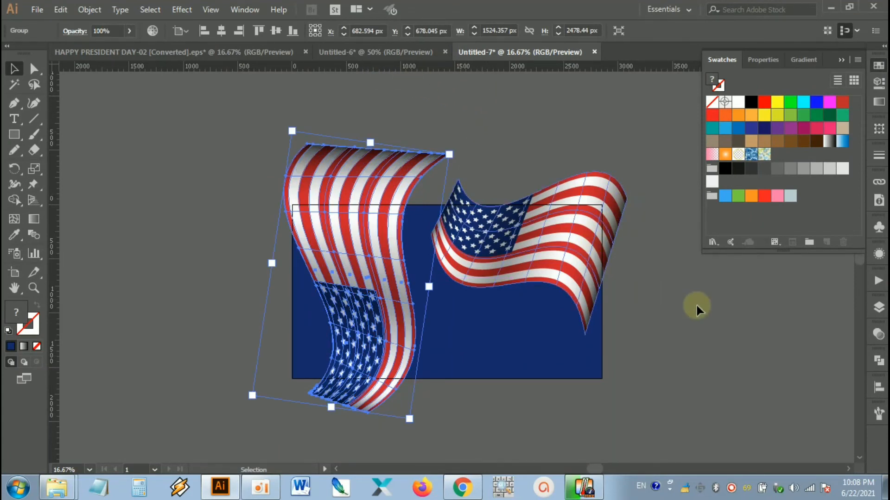
Step: Lower the opacity of the vertical flag copy to 34% and deselect it
left_click(875, 334)
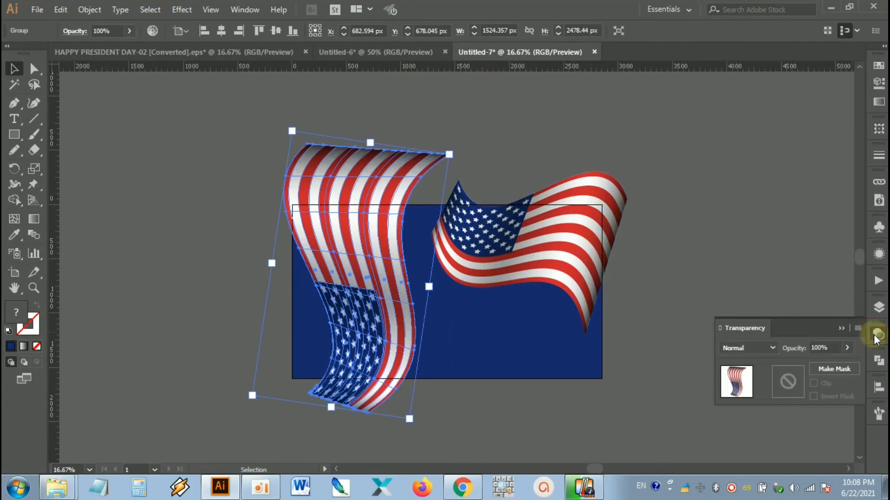
left_click(846, 348)
left_click_drag(825, 365, 814, 365)
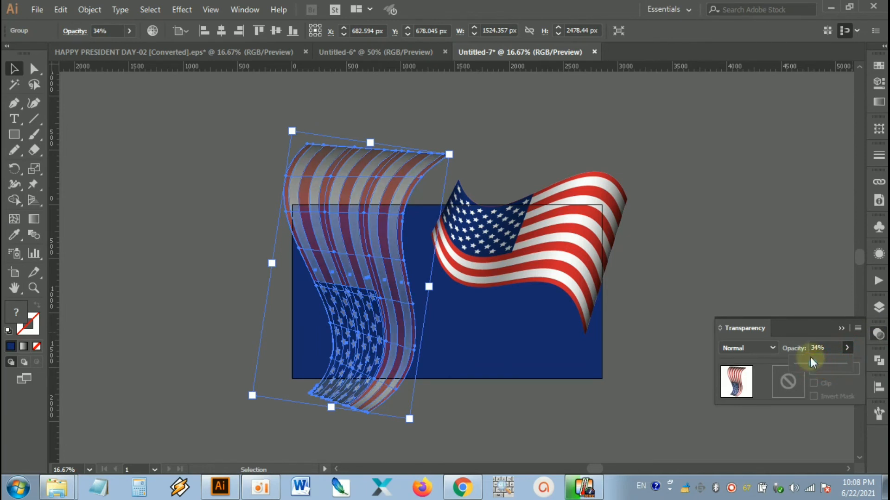
left_click(829, 347)
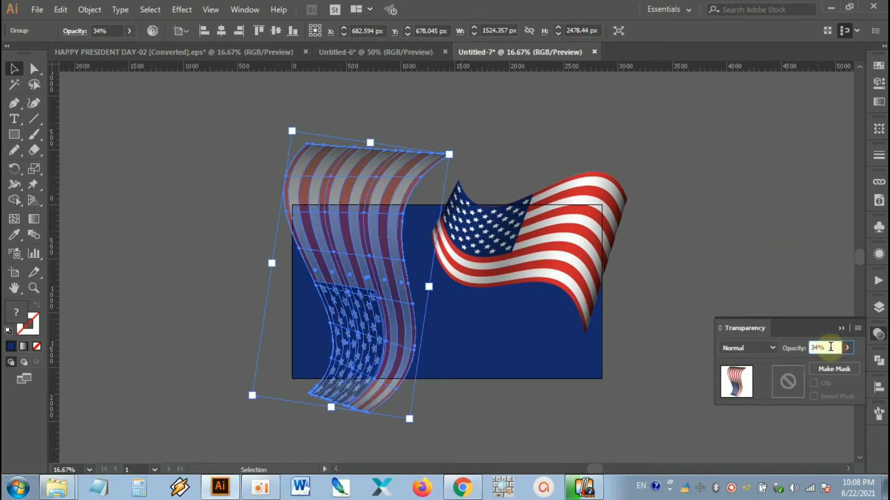
left_click(728, 217)
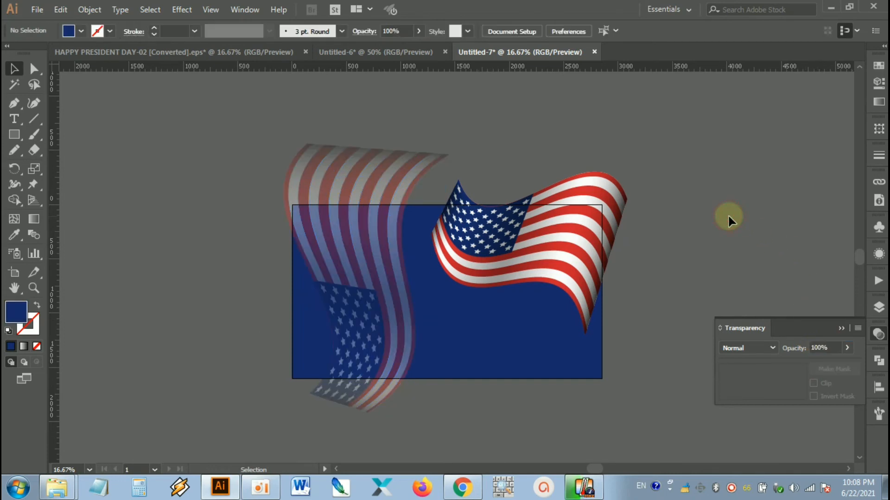
Step: Nudge the faded flag copy slightly up and to the right, to about X 707 px, Y 649 px, and deselect it
left_click(389, 276)
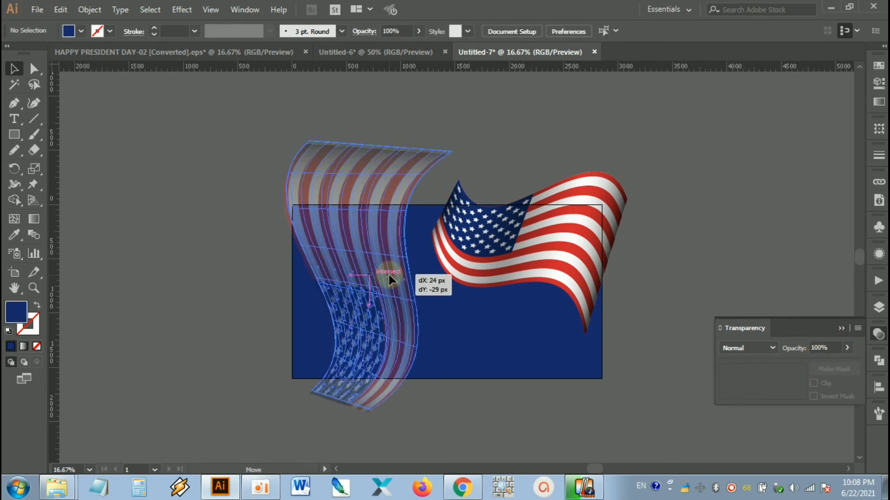
left_click(661, 219)
left_click_drag(657, 271, 638, 265)
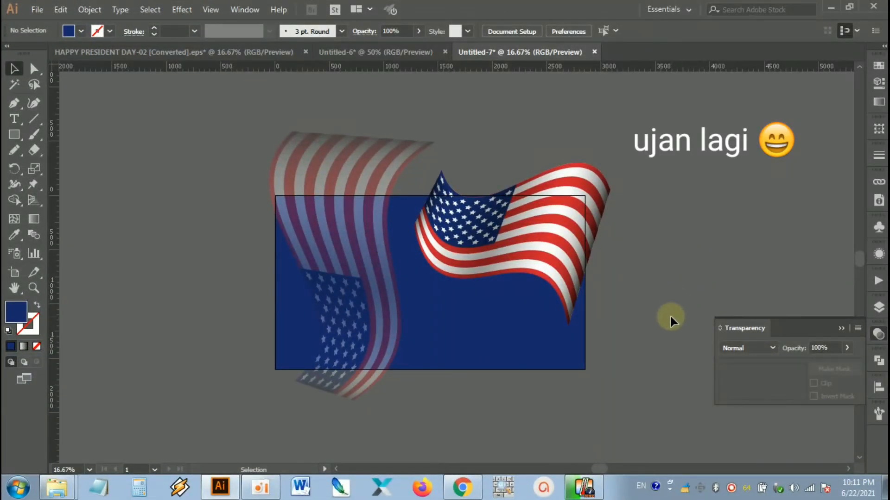
left_click_drag(655, 335, 619, 324)
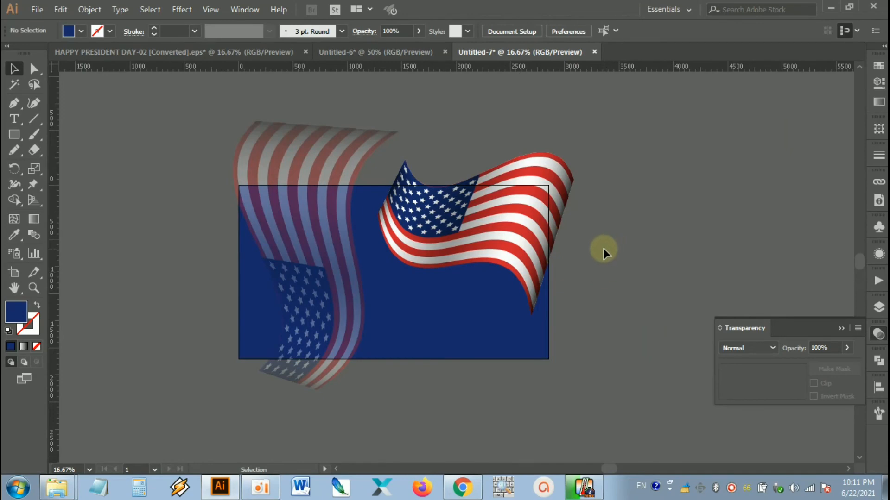
scroll(559, 248, "up", 2)
left_click(502, 255)
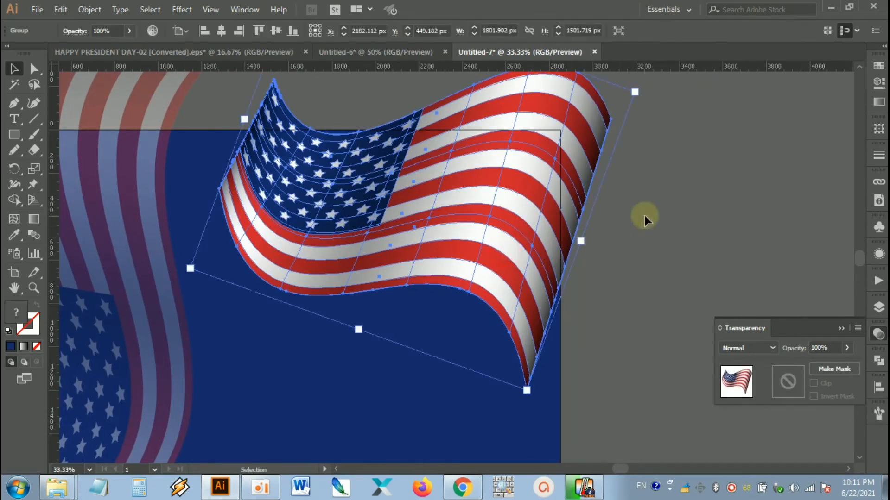
left_click(644, 216)
scroll(644, 216, "down", 2)
left_click_drag(684, 254, 560, 263)
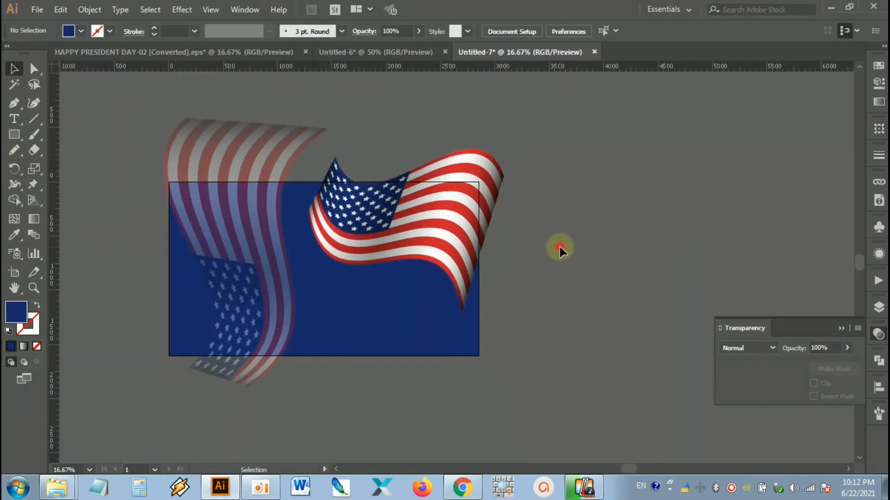
scroll(549, 253, "up", 1)
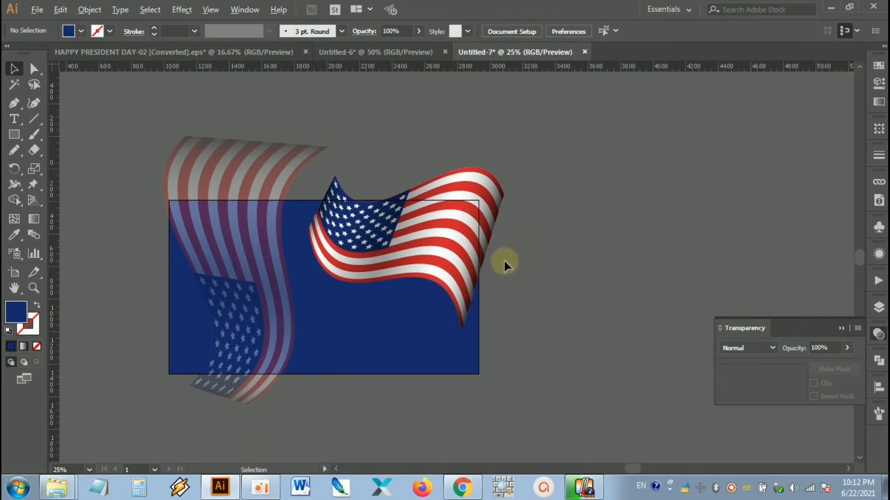
scroll(505, 260, "up", 2)
mouse_move(506, 262)
left_mouse_down()
mouse_move(599, 270)
mouse_move(512, 254)
left_mouse_up()
scroll(599, 270, "down", 1)
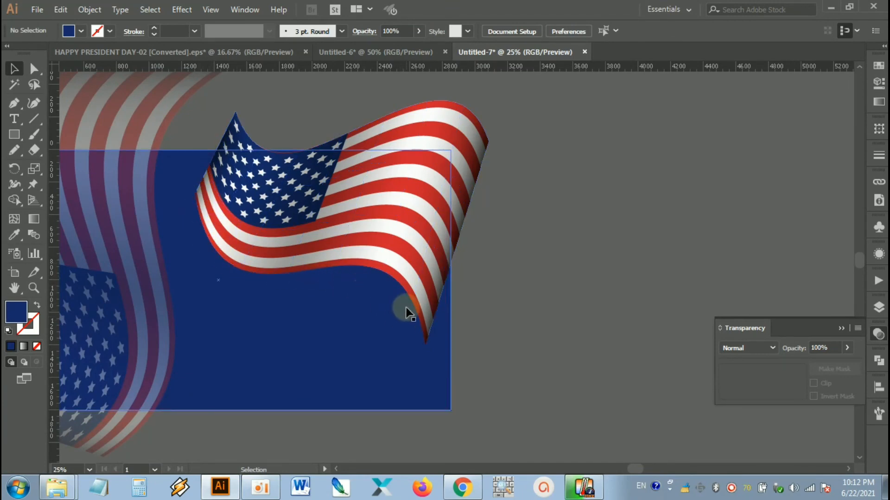
Step: Duplicate the full-colour waving flag to the empty area beyond the artboard's right edge and ungroup the copy
left_click_drag(522, 242, 401, 263)
left_click_drag(267, 235, 618, 216)
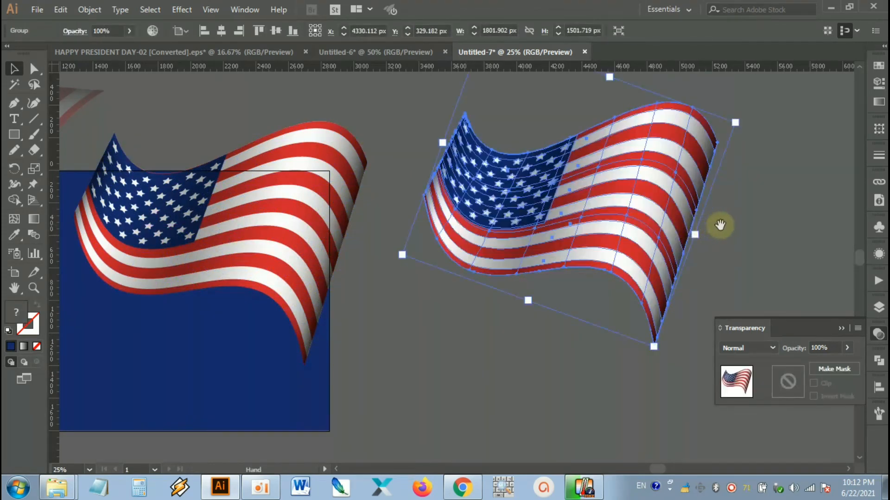
left_click_drag(719, 225, 626, 234)
right_click(544, 198)
left_click(630, 306)
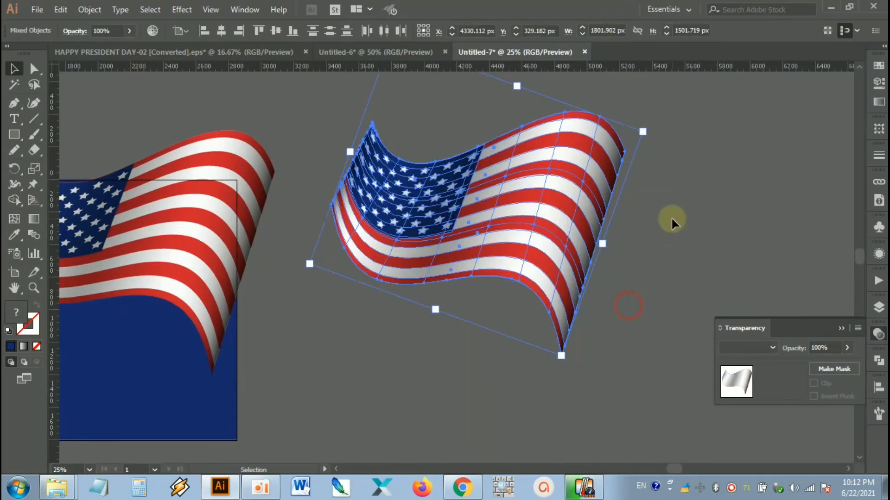
Step: Pull the grey shading mesh off the new flag copy and delete the mesh
left_click(671, 219)
left_click_drag(522, 207, 789, 178)
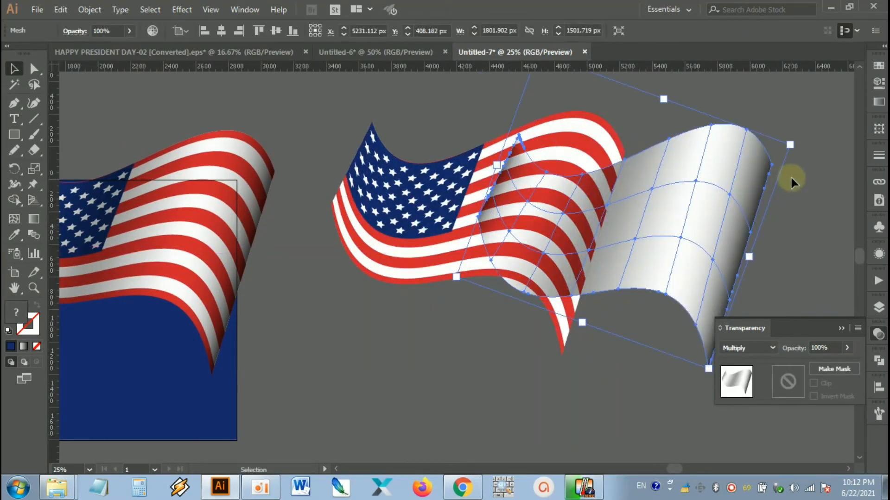
key("Delete")
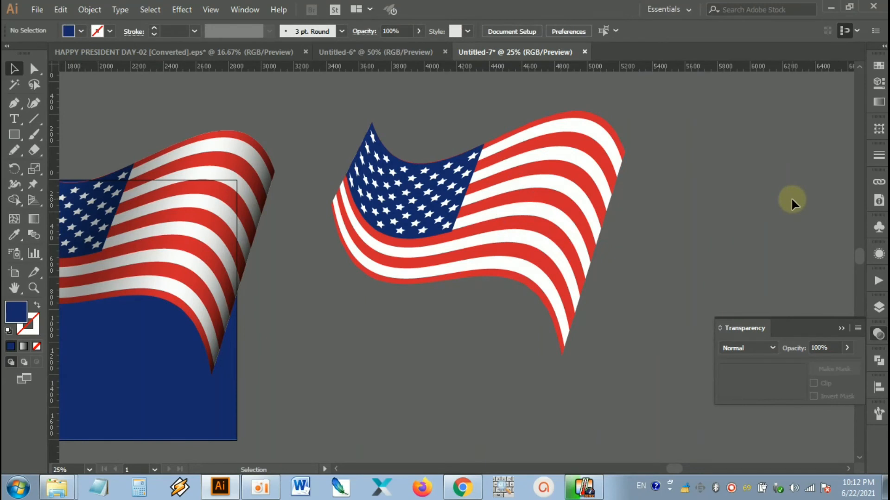
Step: Unite all stripes, stars and canton of the unshaded flag copy into a single silhouette shape
left_click(520, 204)
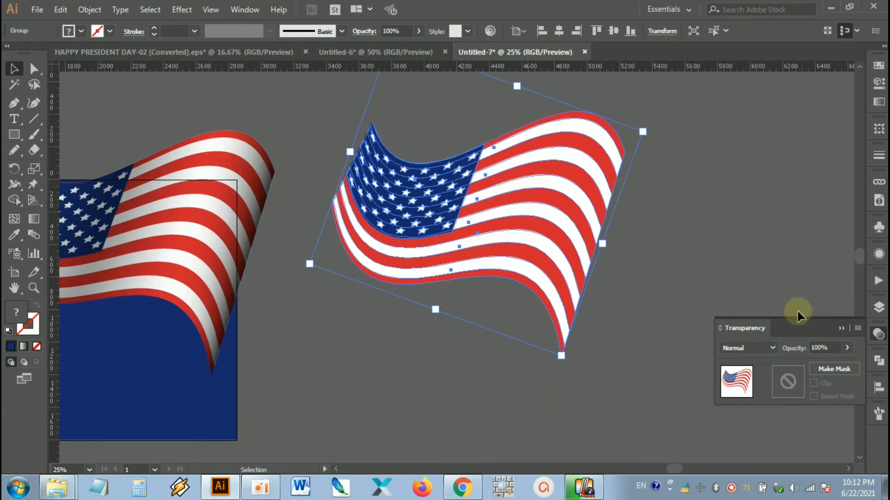
left_click(879, 364)
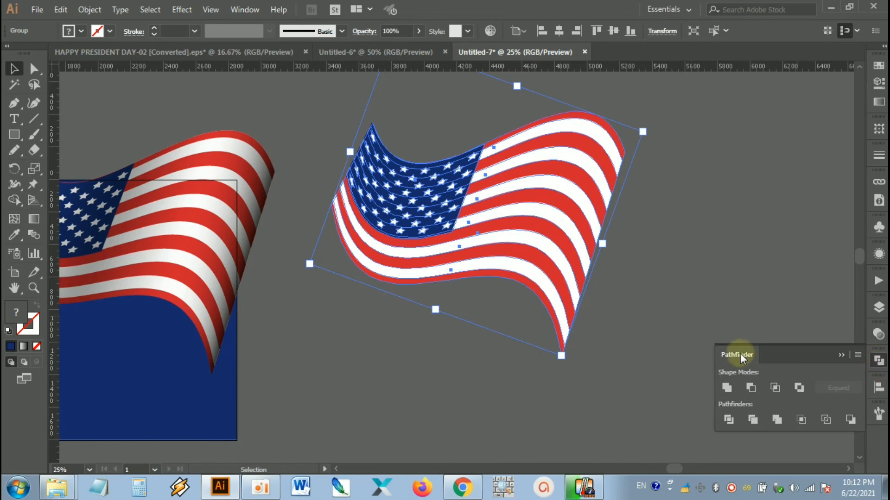
left_click(725, 388)
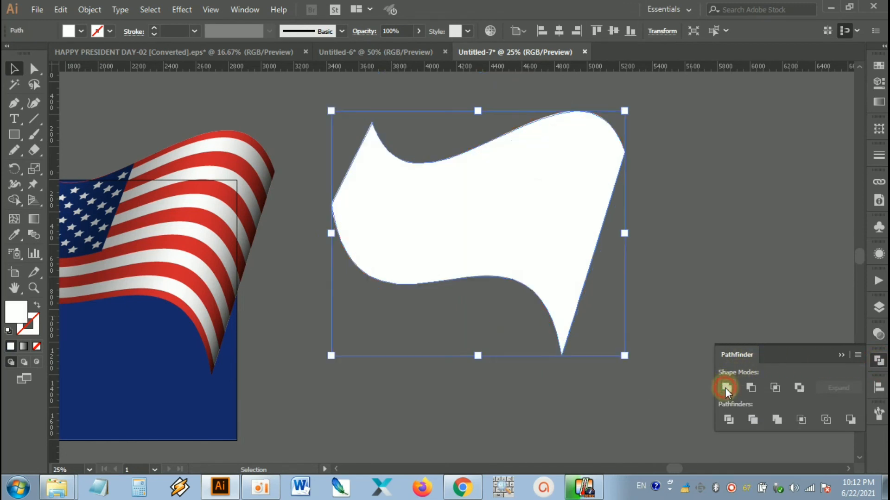
left_click(668, 255)
Step: Fill the flag silhouette with a light grey swatch and set its blending mode to Multiply
left_click(541, 229)
left_click_drag(671, 150, 460, 292)
left_click(874, 66)
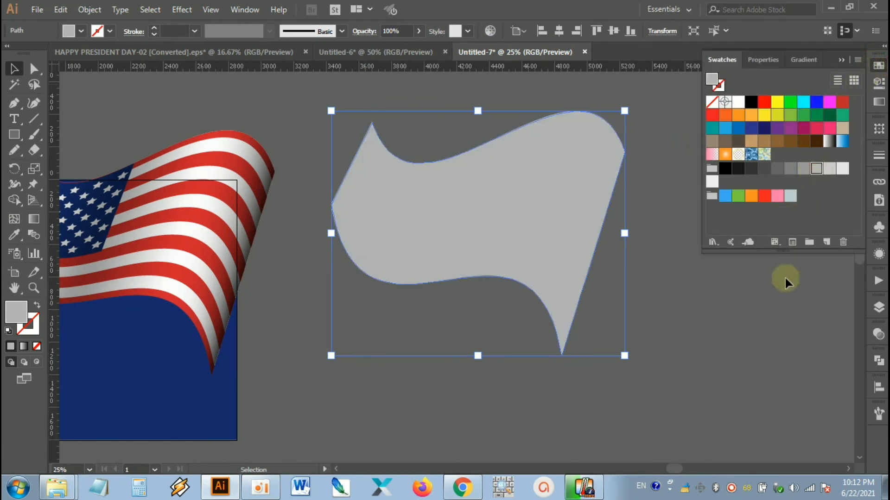
left_click(878, 334)
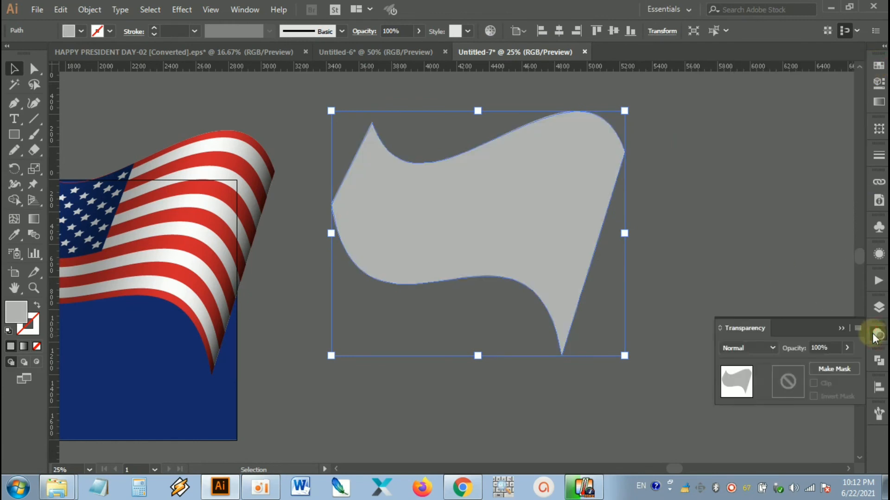
left_click(764, 349)
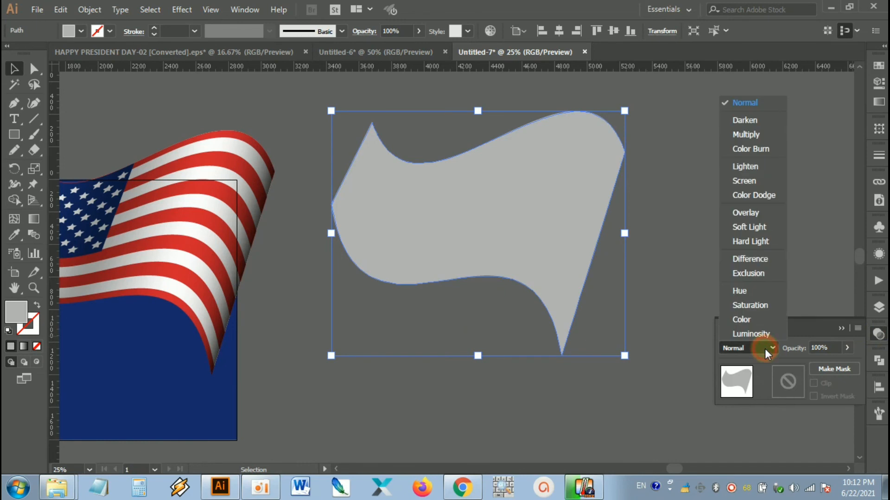
left_click(760, 134)
left_click(689, 269)
Step: Move the grey silhouette onto the waving flag, offset slightly to the left and down, and deselect it
left_click_drag(689, 269, 826, 256)
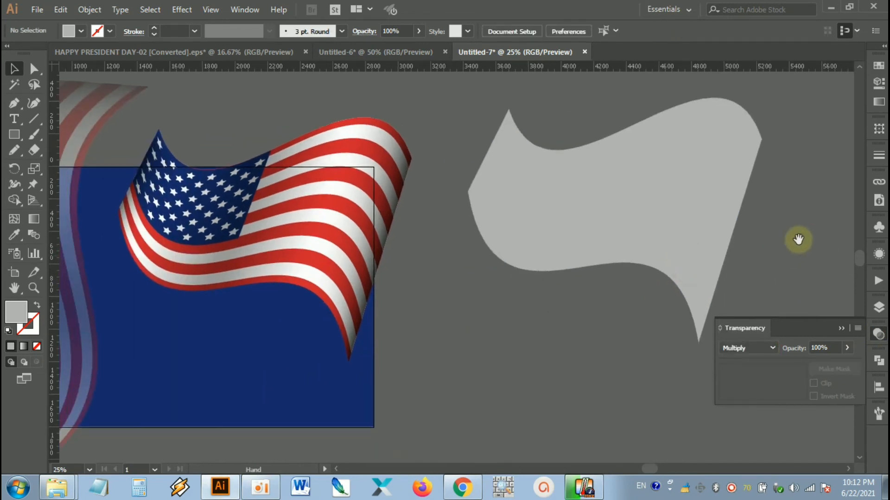
left_click_drag(703, 229, 336, 261)
left_click(431, 273)
left_click_drag(452, 268, 486, 268)
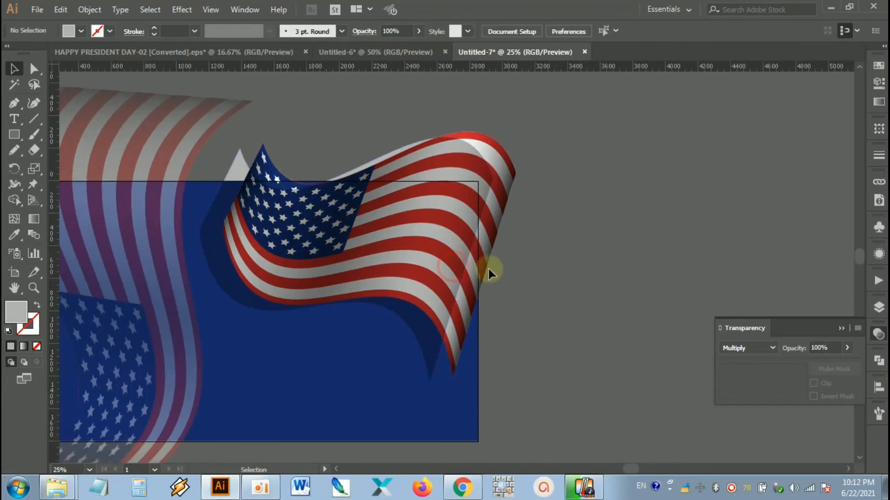
Step: Bring the shaded waving flag to the front so the grey silhouette lies behind it as a shadow
left_click(512, 161)
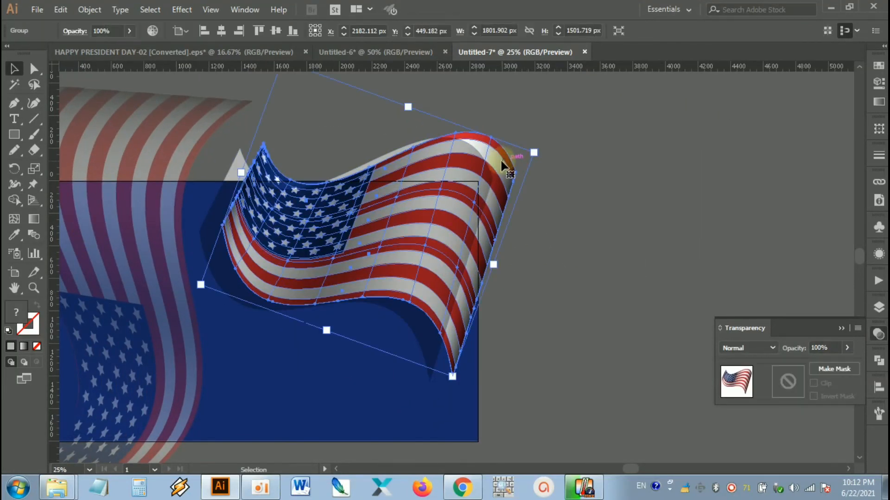
right_click(504, 161)
mouse_move(588, 308)
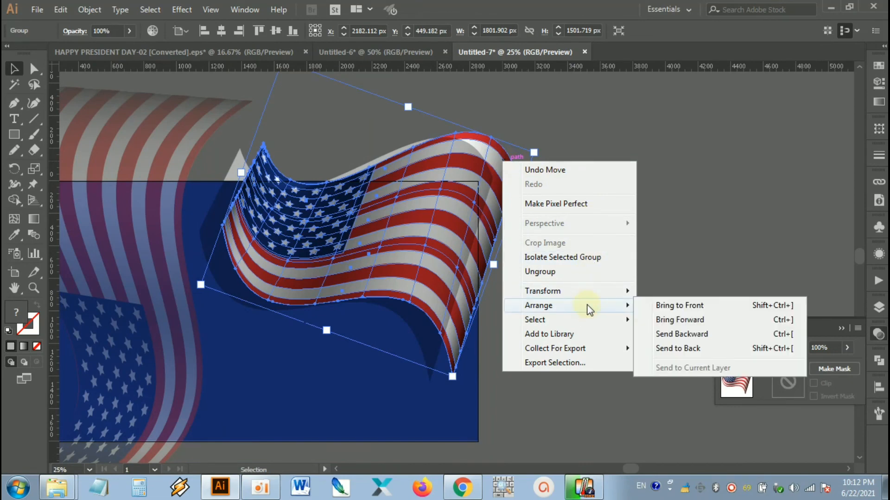
left_click(674, 308)
left_click(604, 243)
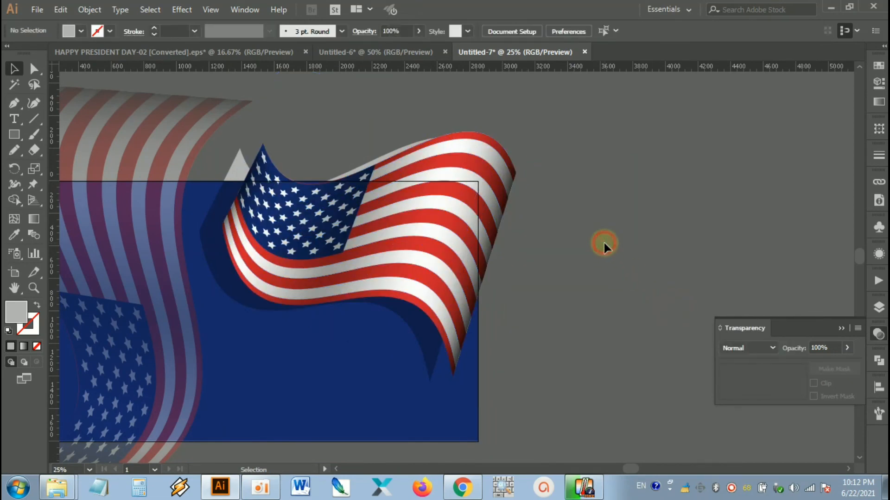
Step: Narrow the shadow silhouette from its left side and adjust its position so it shows mainly below the flag's lower edge
left_click_drag(547, 266, 605, 274)
scroll(585, 303, "up", 1)
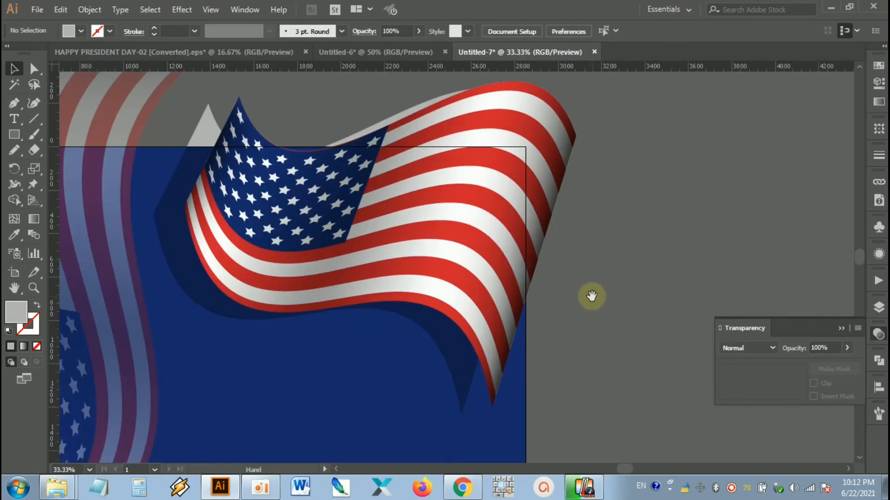
left_click(486, 359)
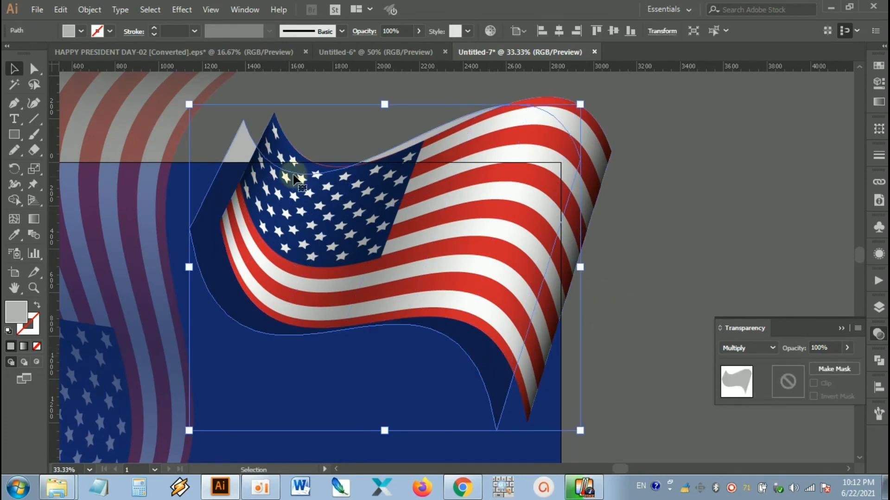
left_click_drag(189, 260, 217, 267)
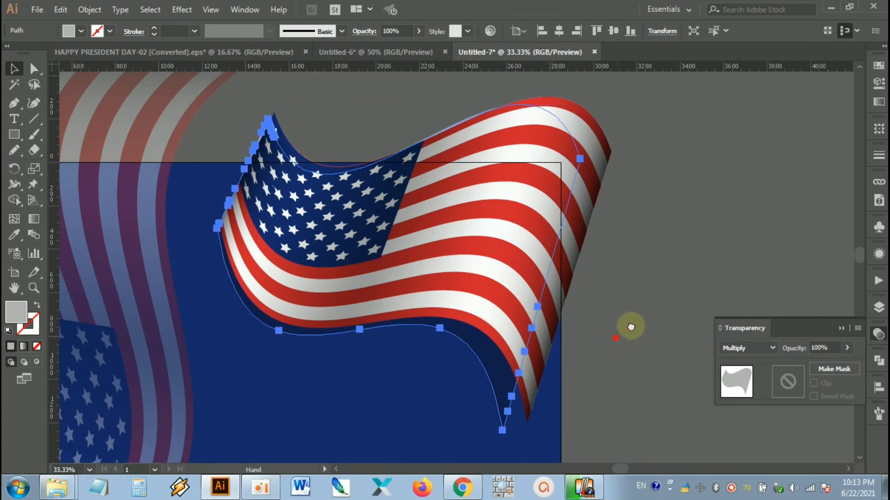
left_click_drag(512, 401, 552, 361)
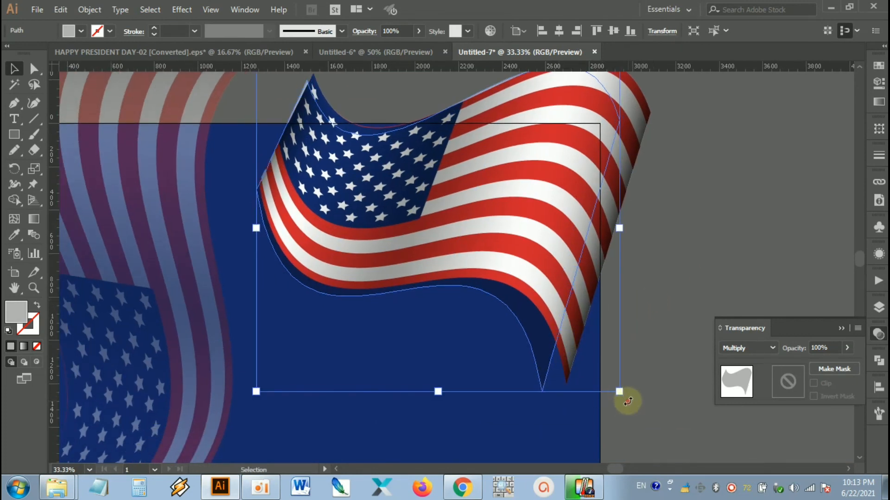
left_click_drag(621, 401, 537, 349)
left_click(665, 314)
scroll(665, 314, "down", 1)
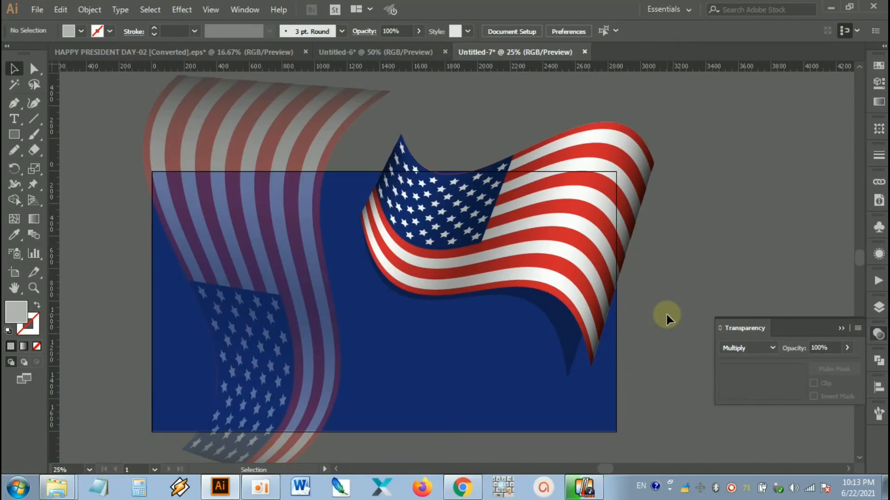
scroll(609, 315, "up", 2)
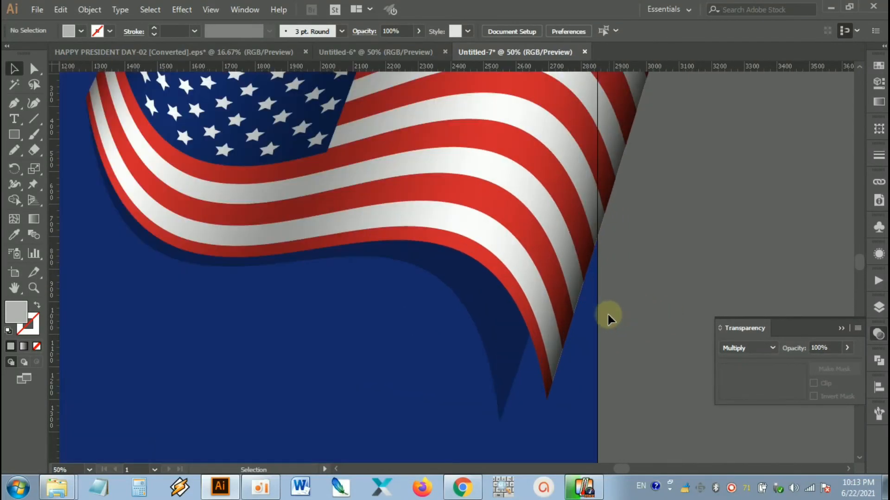
left_click(504, 354)
left_click(657, 313)
Step: Group the waving flag with its shadow silhouette and deselect the group
scroll(658, 305, "down", 1)
scroll(658, 305, "down", 1)
left_click(615, 227)
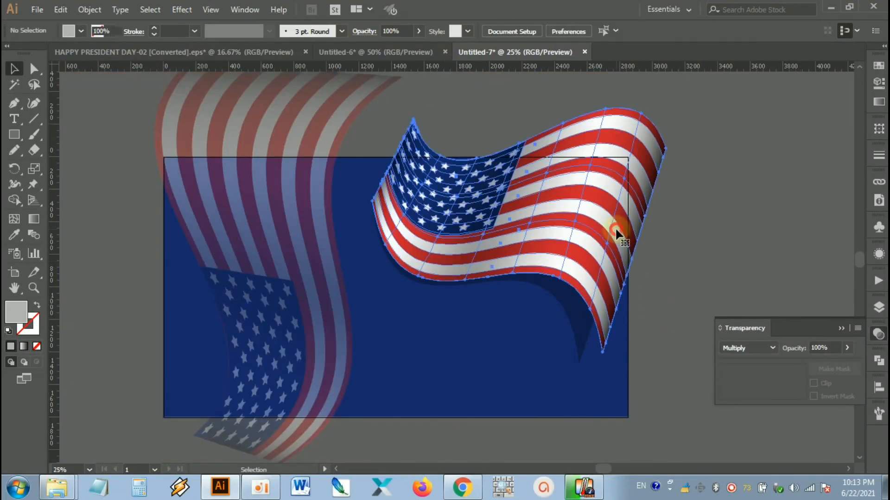
left_click(581, 321, "shift")
right_click(592, 231)
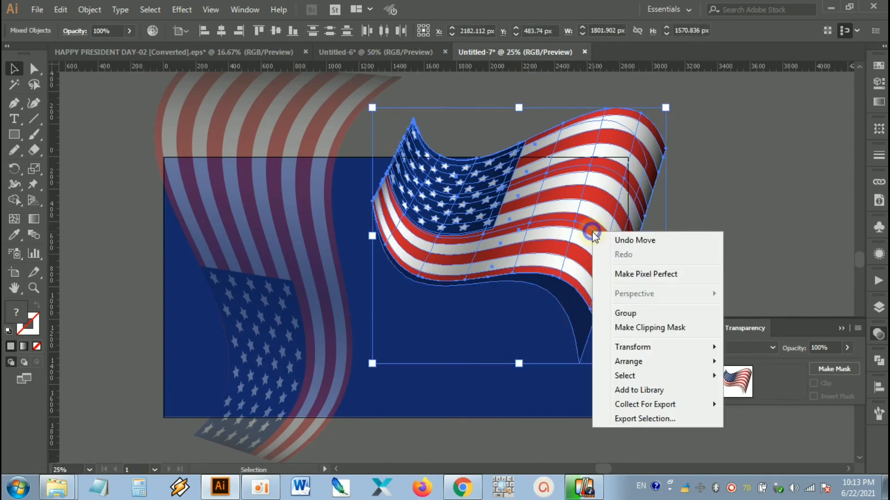
left_click(661, 310)
left_click(714, 251)
left_click_drag(642, 252, 658, 246)
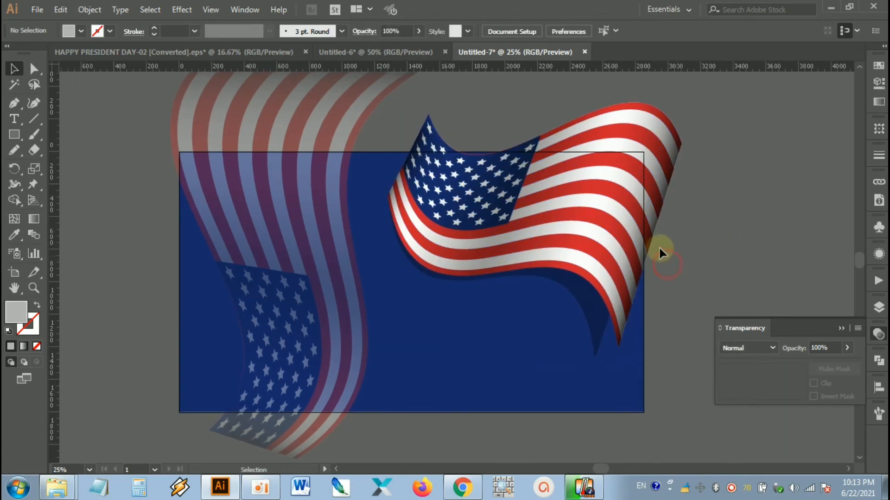
left_click(658, 226)
left_click(702, 220)
scroll(702, 219, "down", 2)
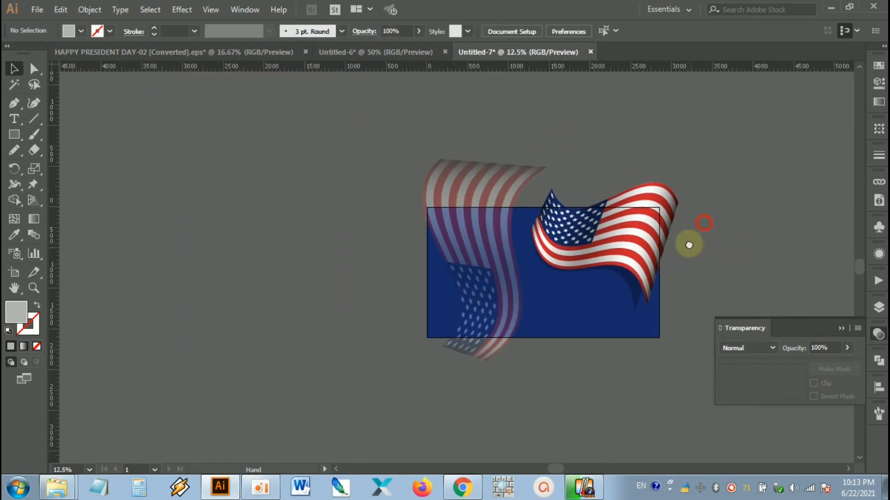
scroll(676, 257, "up", 1)
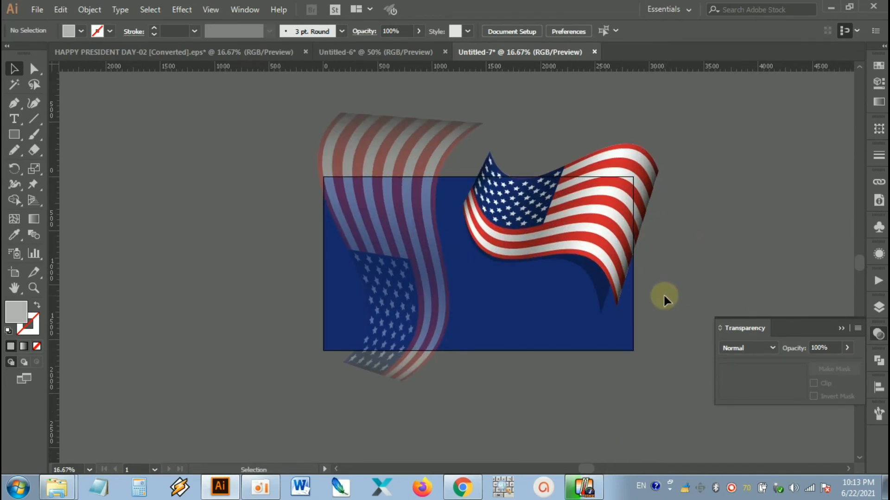
Step: Copy the navy background rectangle and paste the duplicate in front at the same position
left_click(551, 332)
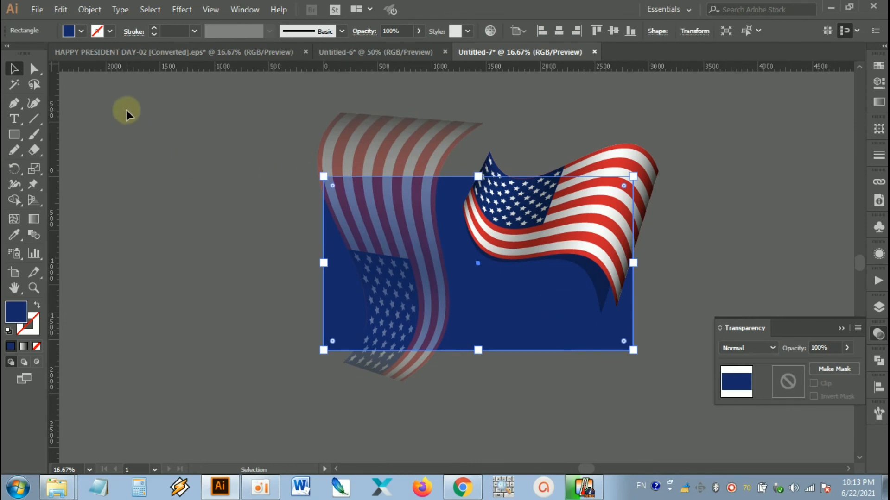
left_click(61, 9)
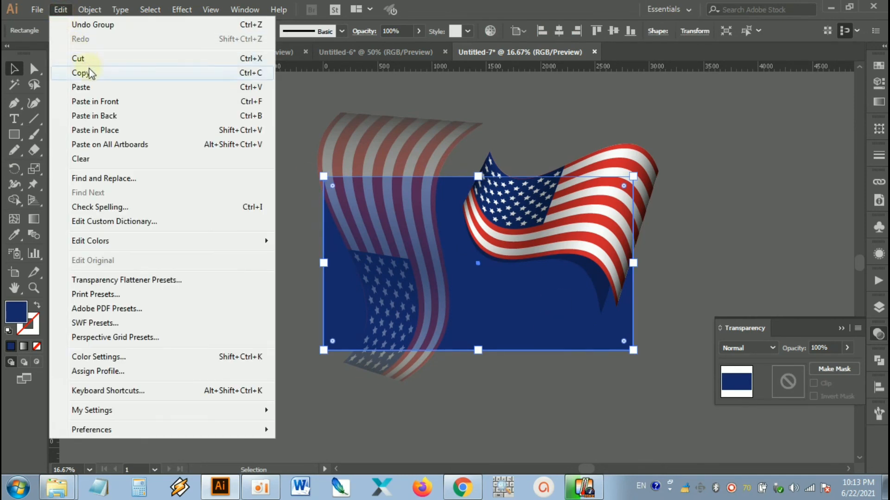
left_click(61, 9)
left_click(61, 9)
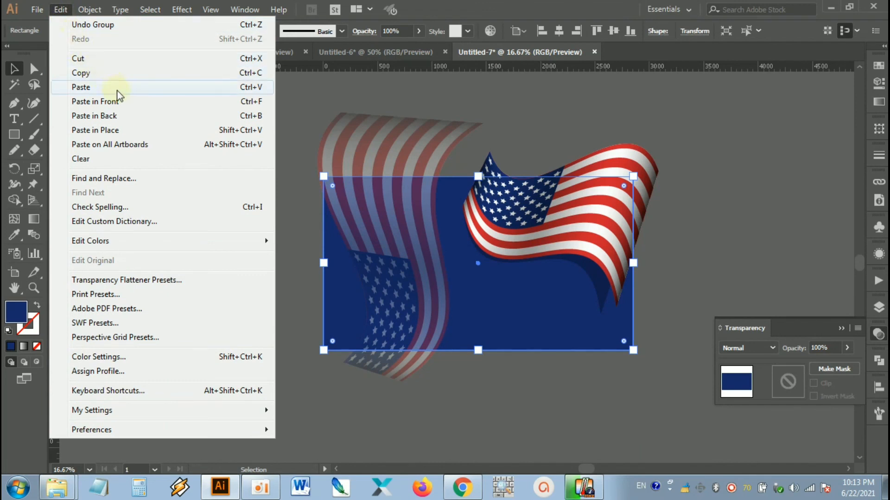
left_click(126, 101)
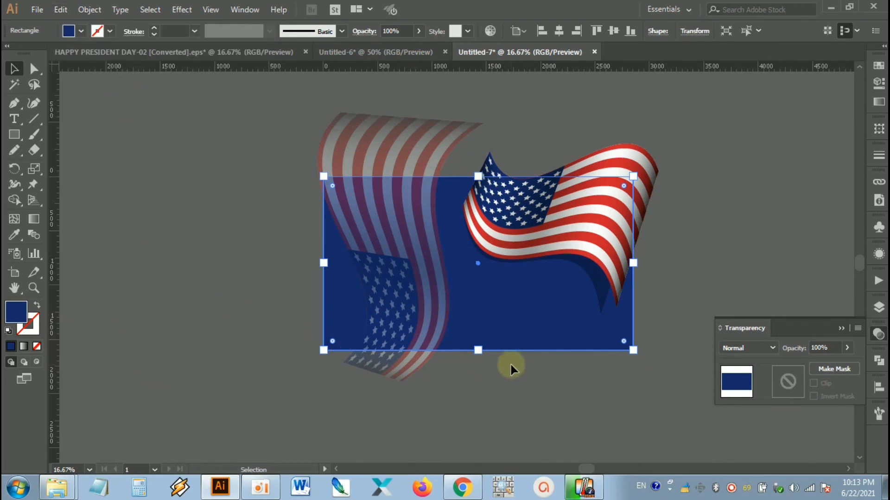
Step: Bring the duplicated navy rectangle to the front of both flags and deselect it
left_click(538, 363)
left_click(529, 292)
right_click(530, 292)
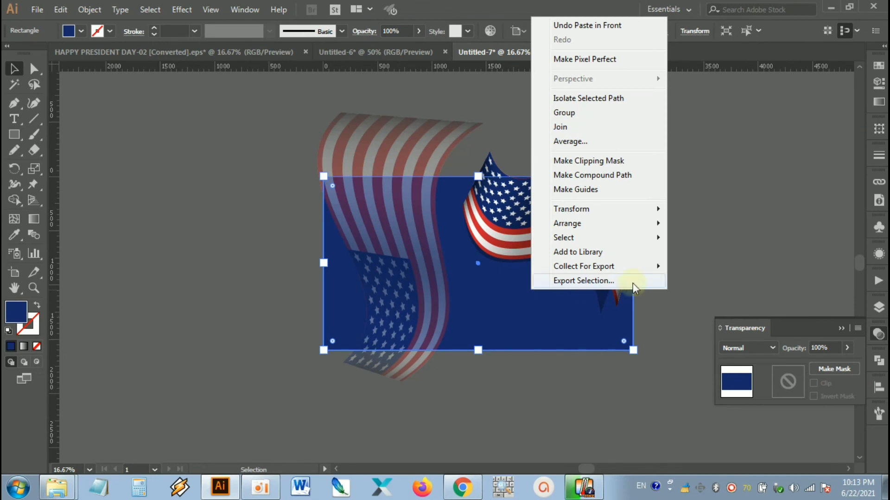
left_click(642, 227)
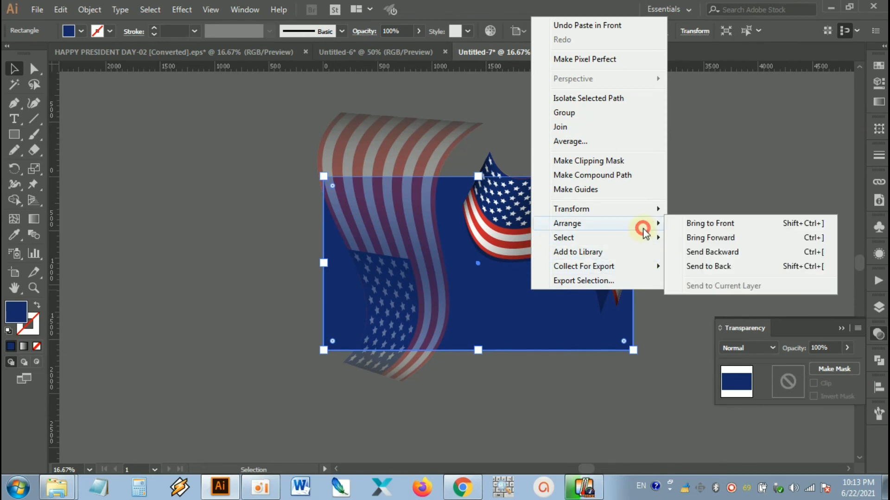
left_click(719, 229)
left_click(677, 229)
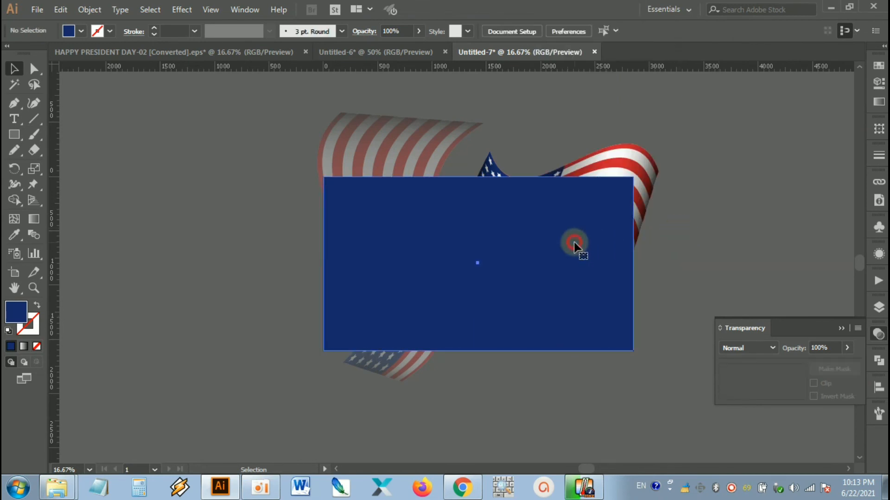
Step: Select both flags and the navy rectangles, and make a clipping mask that crops the artwork to the front rectangle
left_click_drag(679, 266, 636, 271)
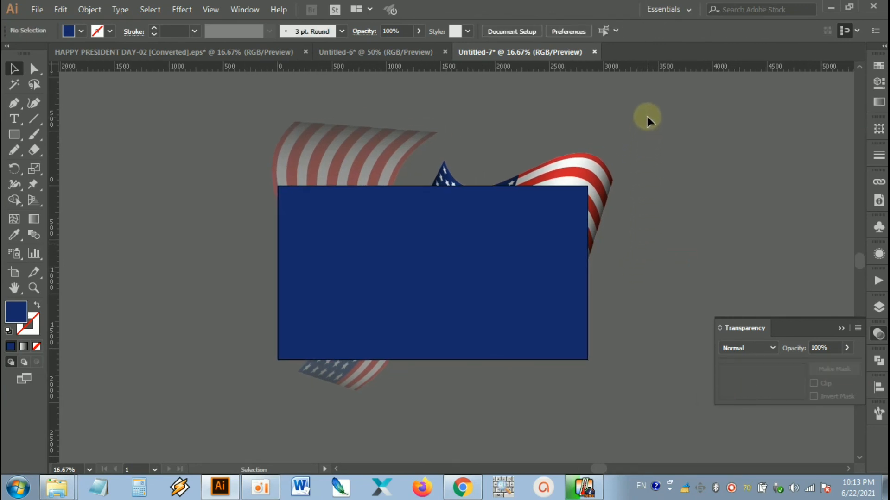
left_click_drag(562, 246, 239, 408)
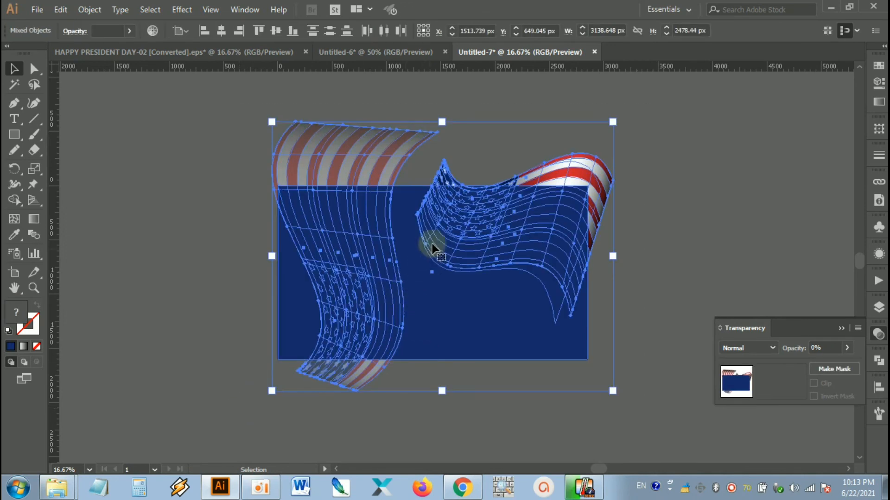
right_click(443, 226)
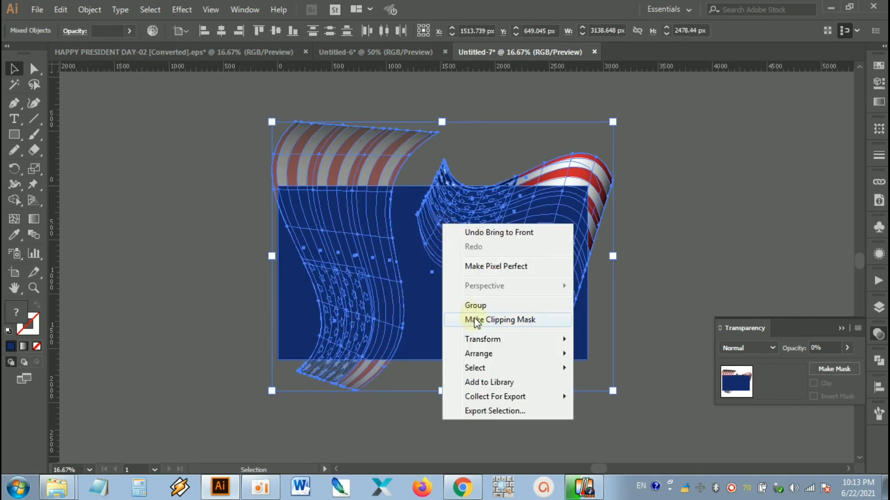
left_click(504, 321)
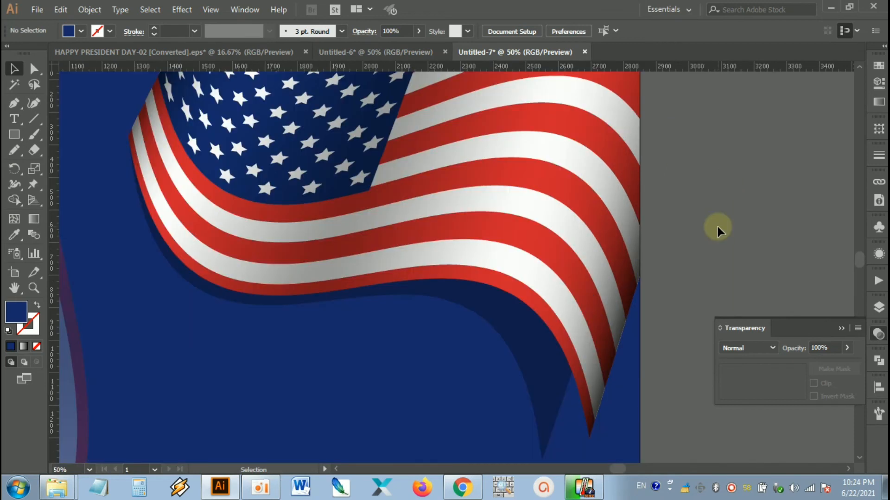
scroll(717, 227, "down", 1)
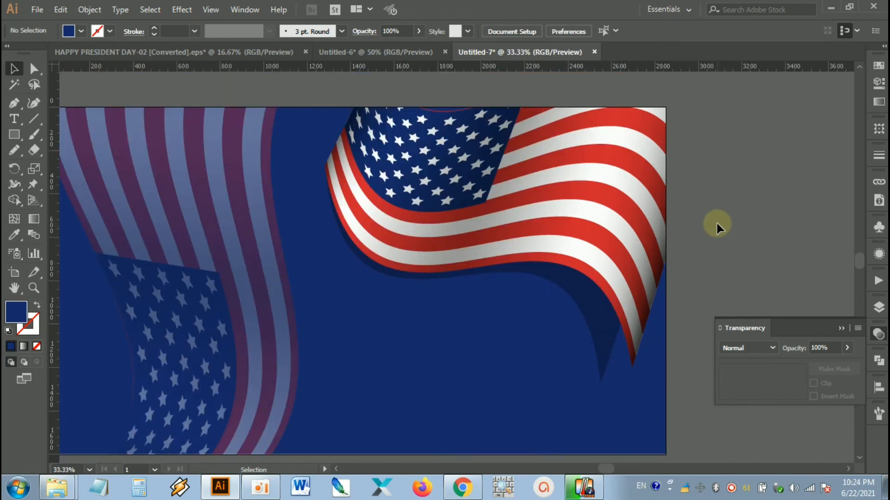
left_click_drag(716, 225, 770, 218)
left_click(768, 194)
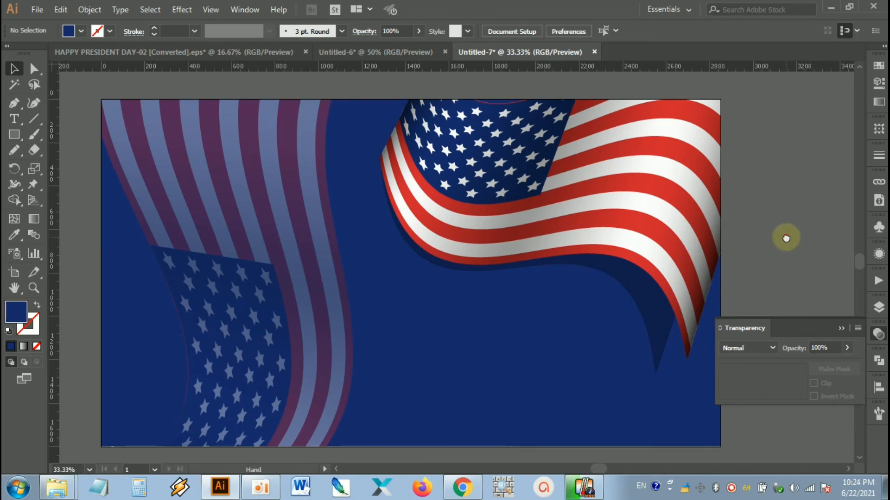
left_click_drag(784, 234, 732, 227)
scroll(750, 212, "down", 1)
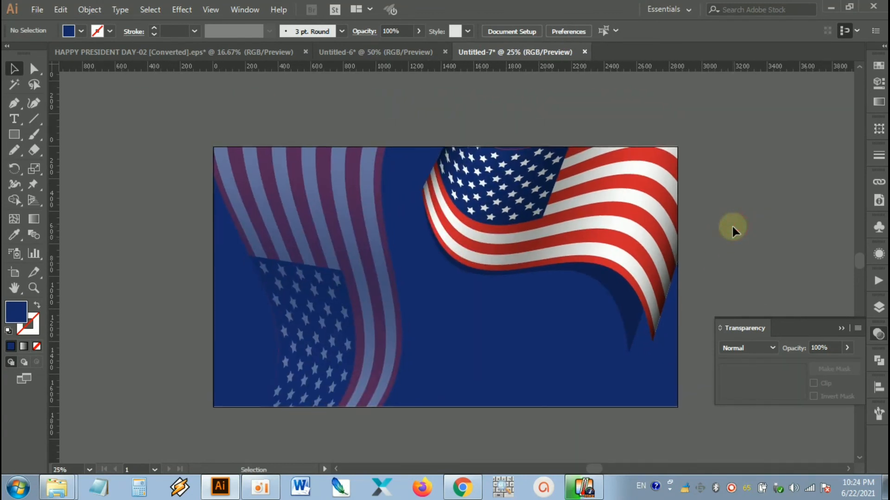